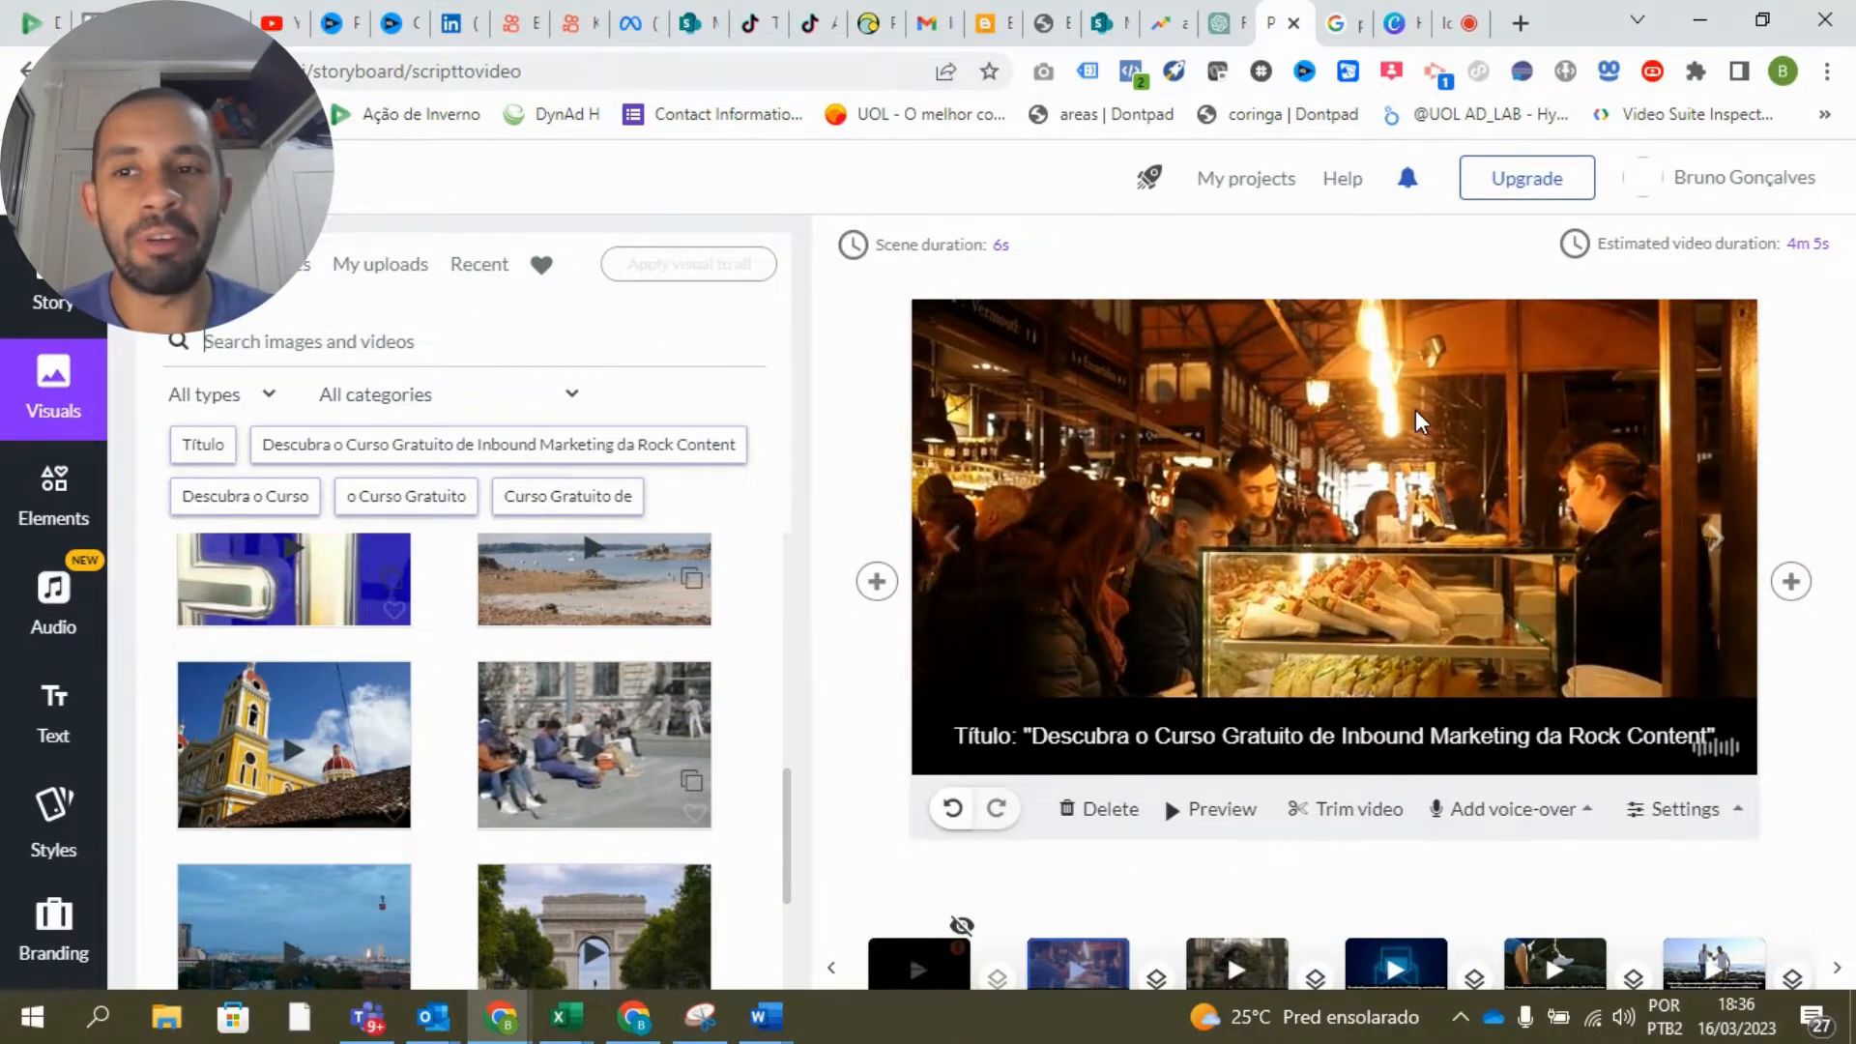
Leave the storyboard for the subscription plans page and examine the free trial allowances, plan prices, included features and plan comparison table.
{"action": "left_click", "coordinate": [1709, 182]}
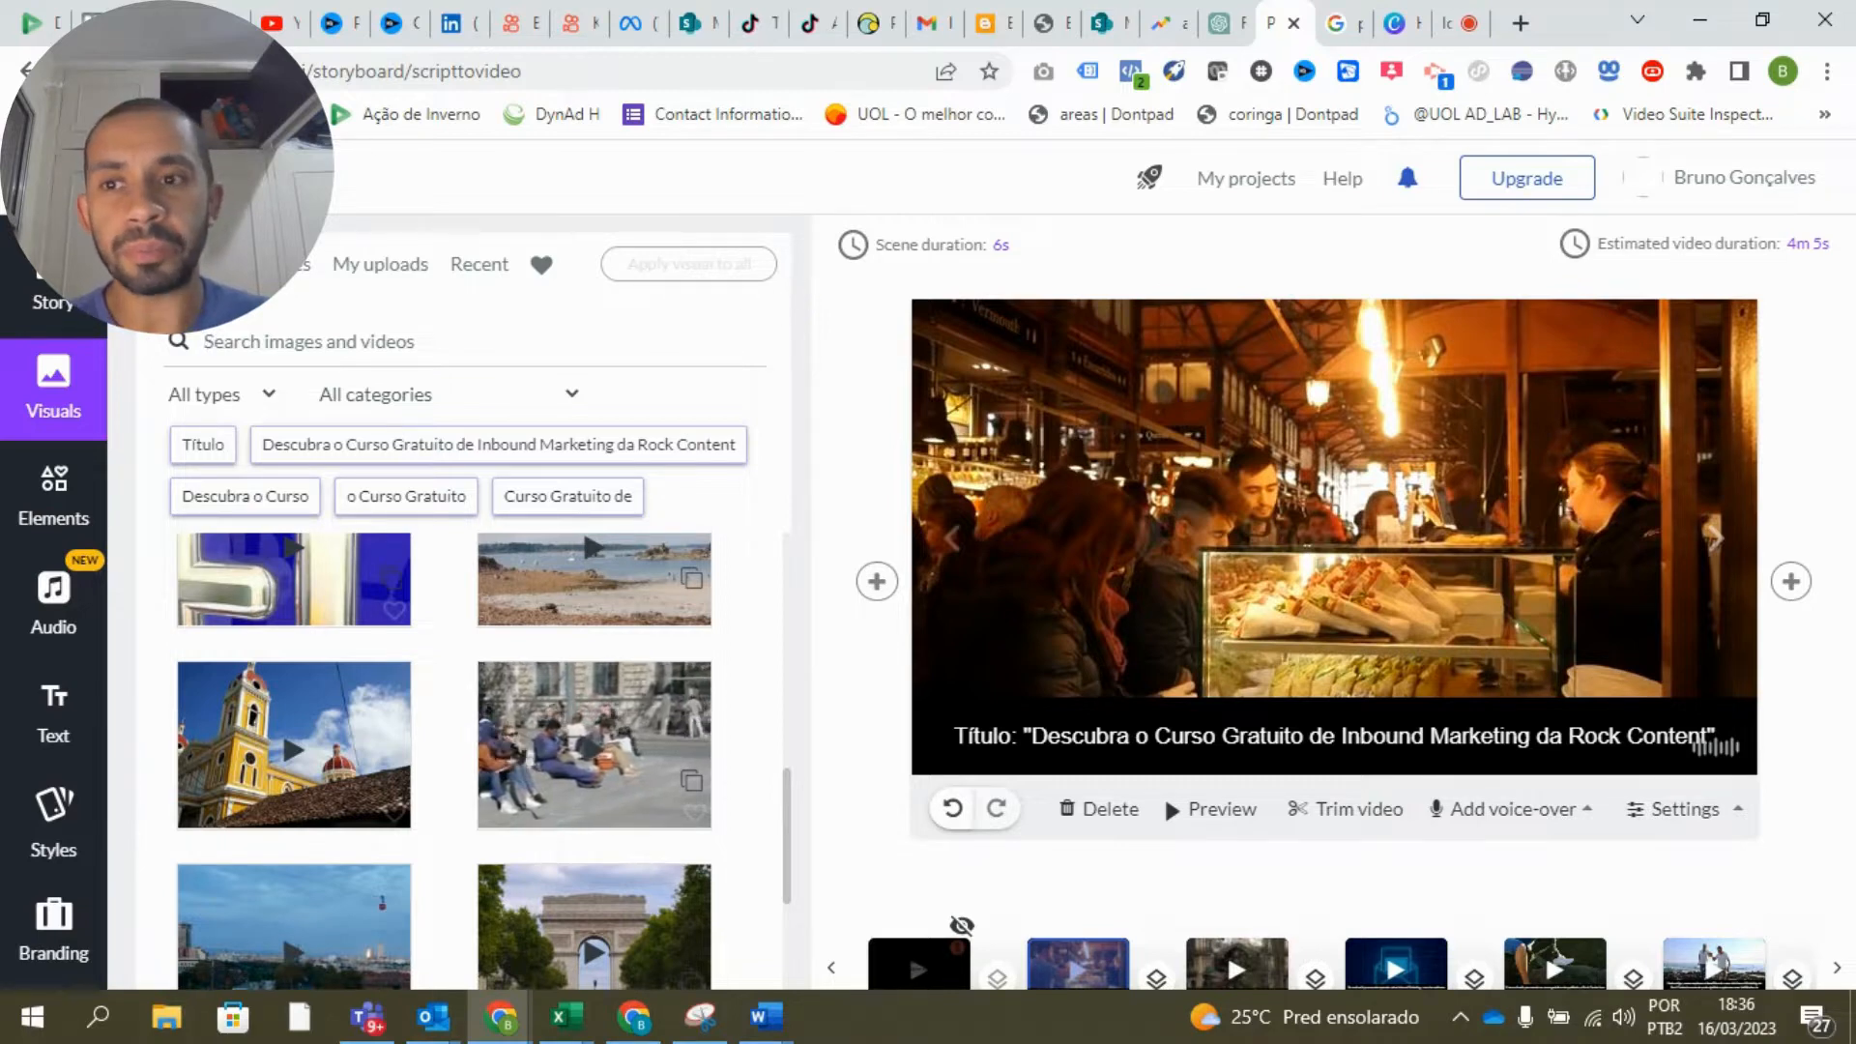
{"action": "left_click", "coordinate": [26, 71]}
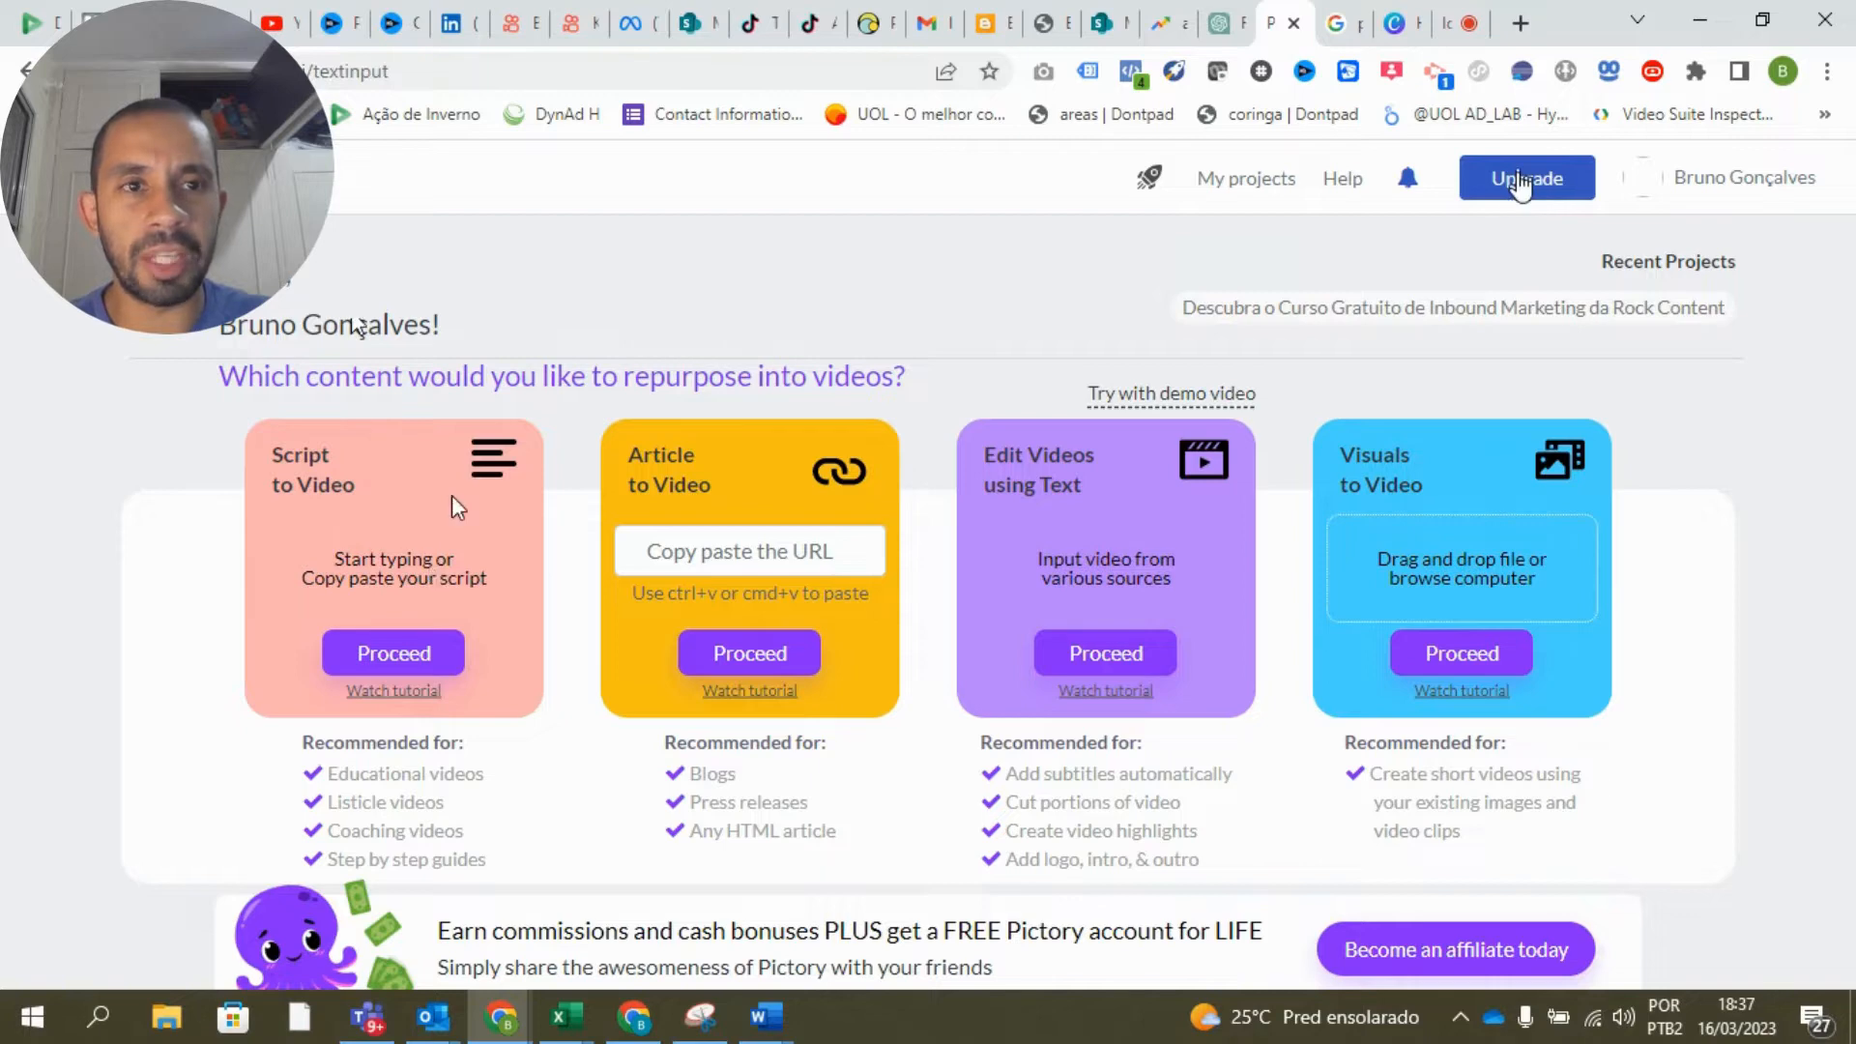
{"action": "left_click", "coordinate": [1522, 182]}
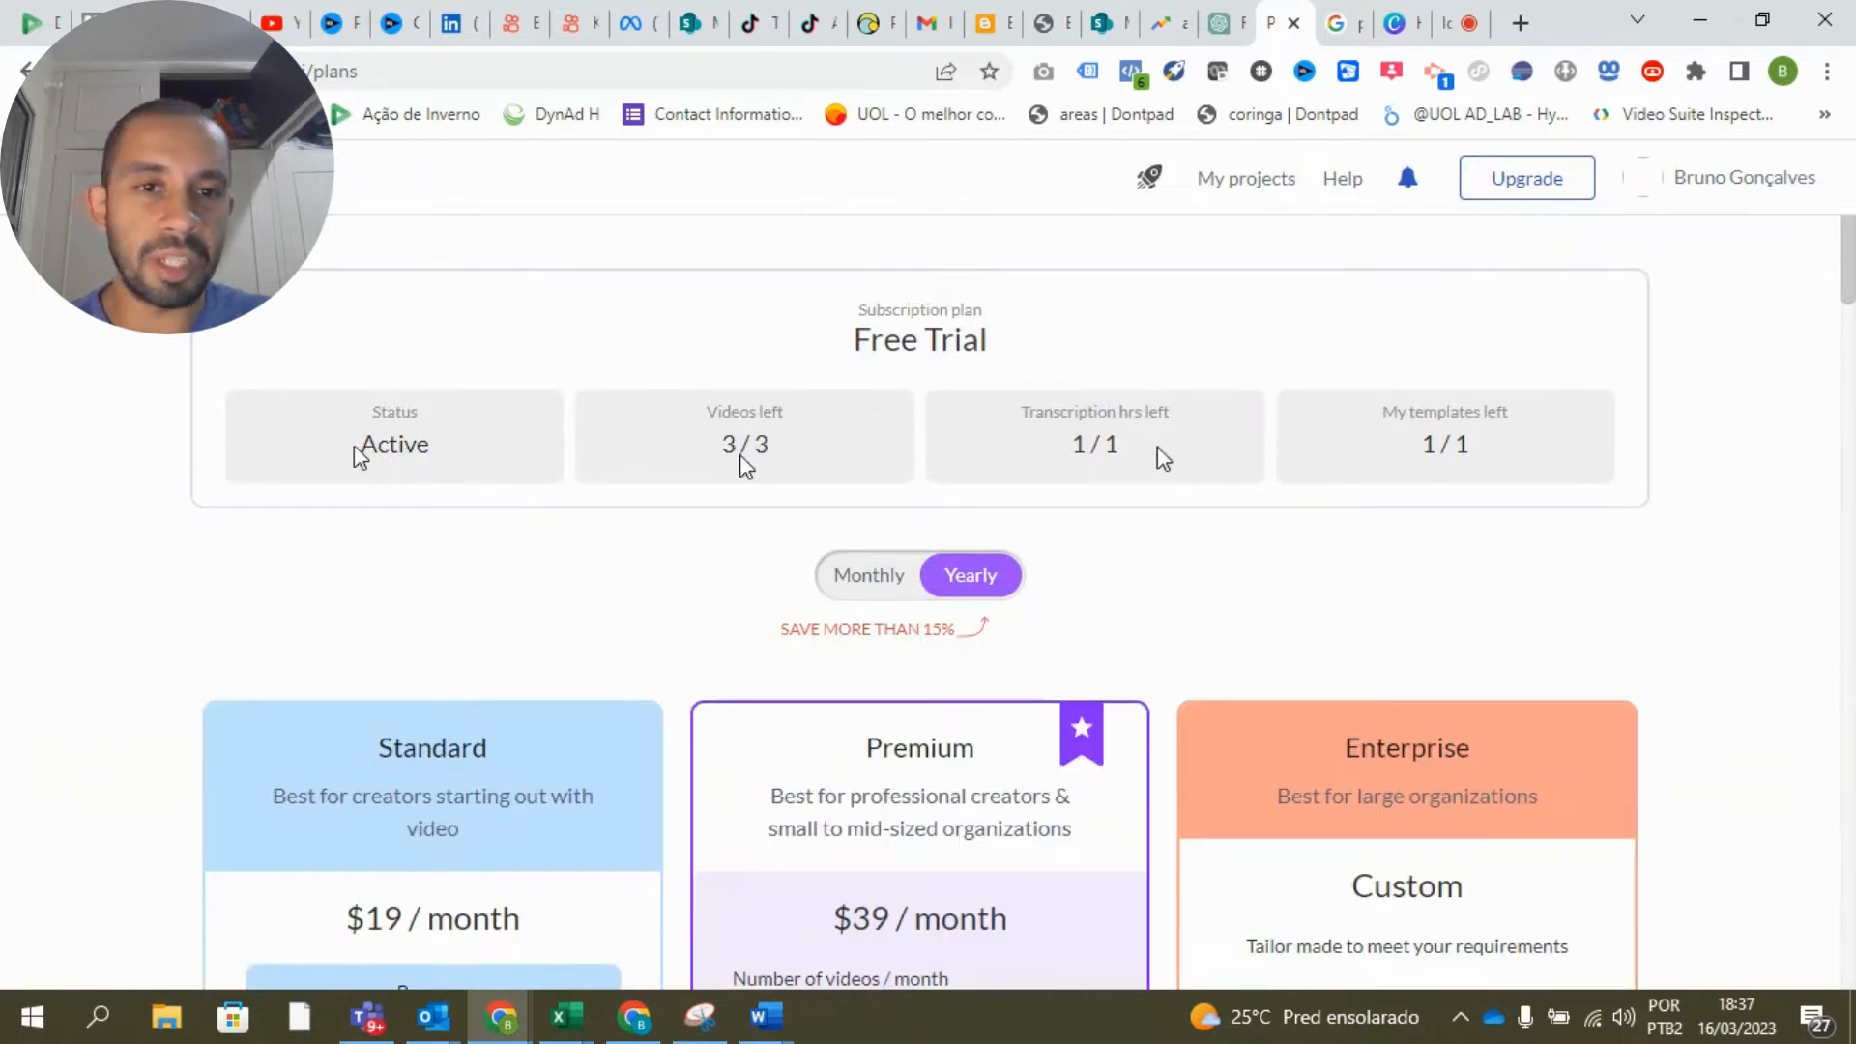
{"action": "scroll", "coordinate": [1416, 454], "scroll_direction": "down", "scroll_amount": 2}
{"action": "scroll", "coordinate": [1411, 461], "scroll_direction": "down", "scroll_amount": 2}
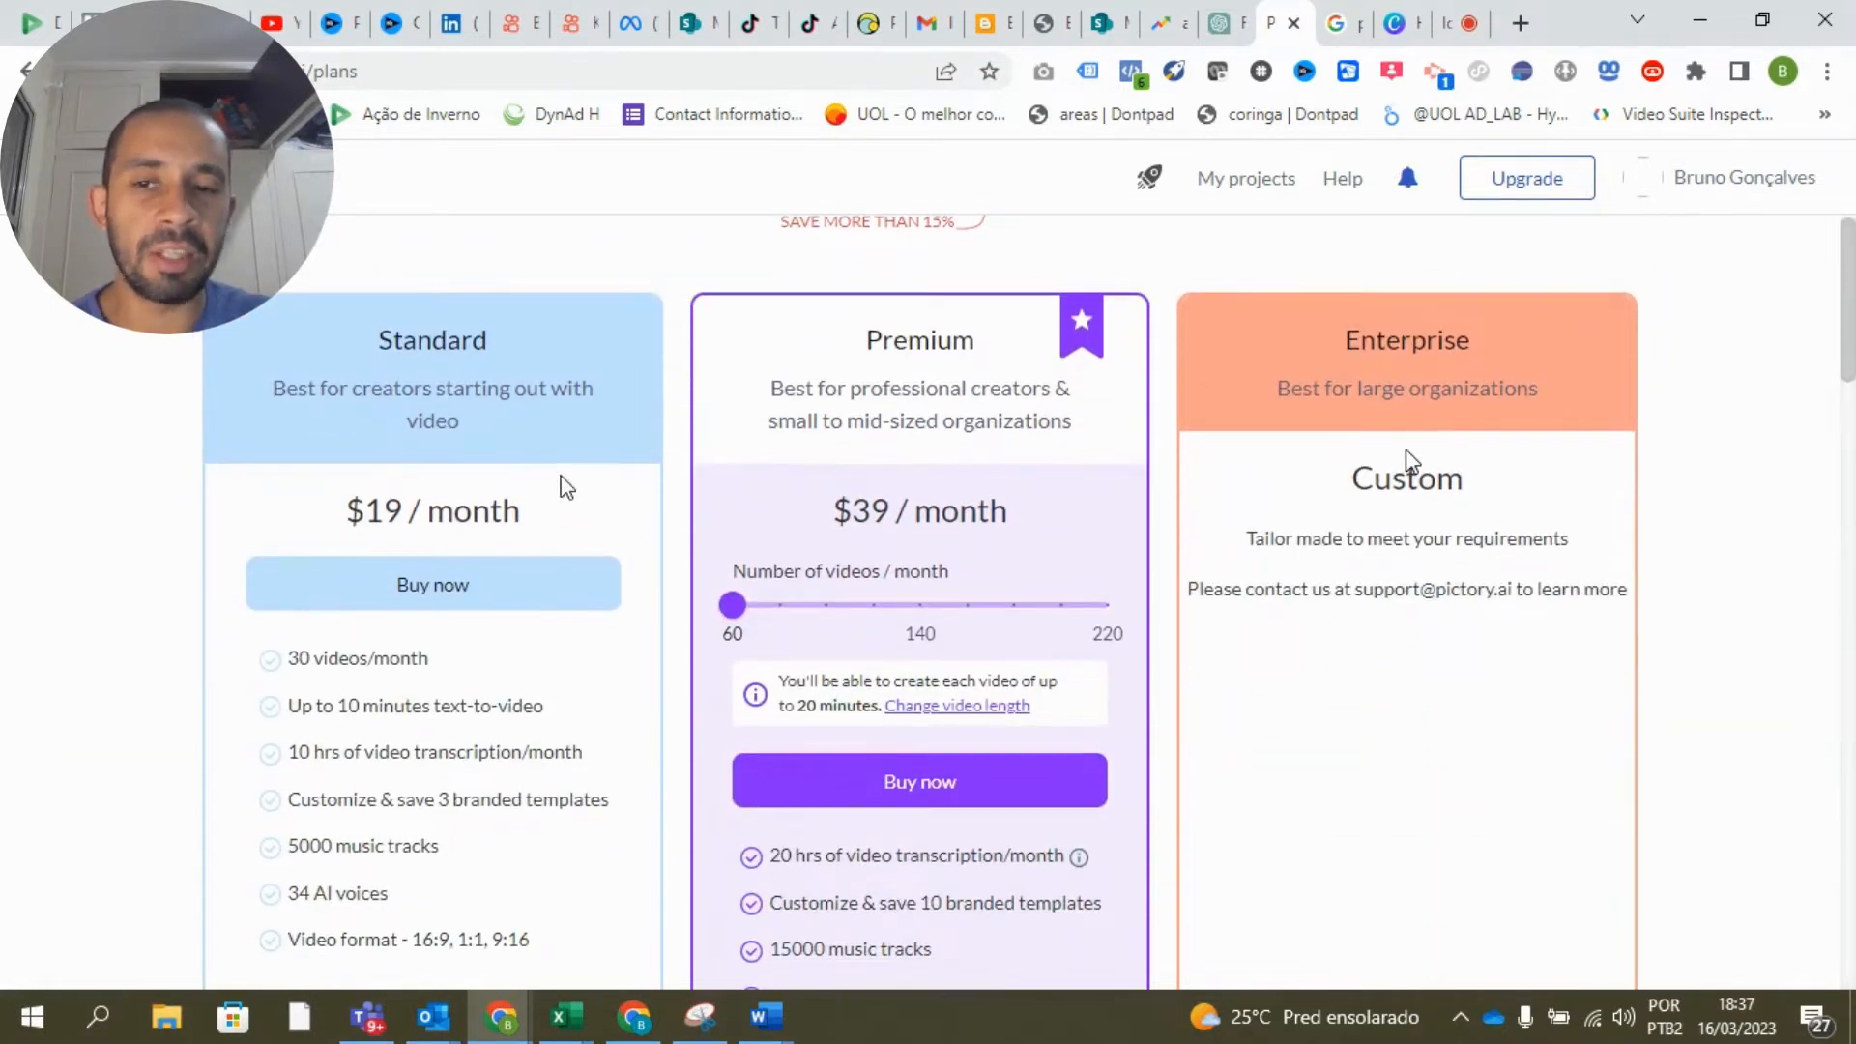
{"action": "scroll", "coordinate": [1476, 535], "scroll_direction": "down", "scroll_amount": 1}
{"action": "scroll", "coordinate": [1467, 535], "scroll_direction": "down", "scroll_amount": 2}
{"action": "scroll", "coordinate": [1456, 527], "scroll_direction": "up", "scroll_amount": 6}
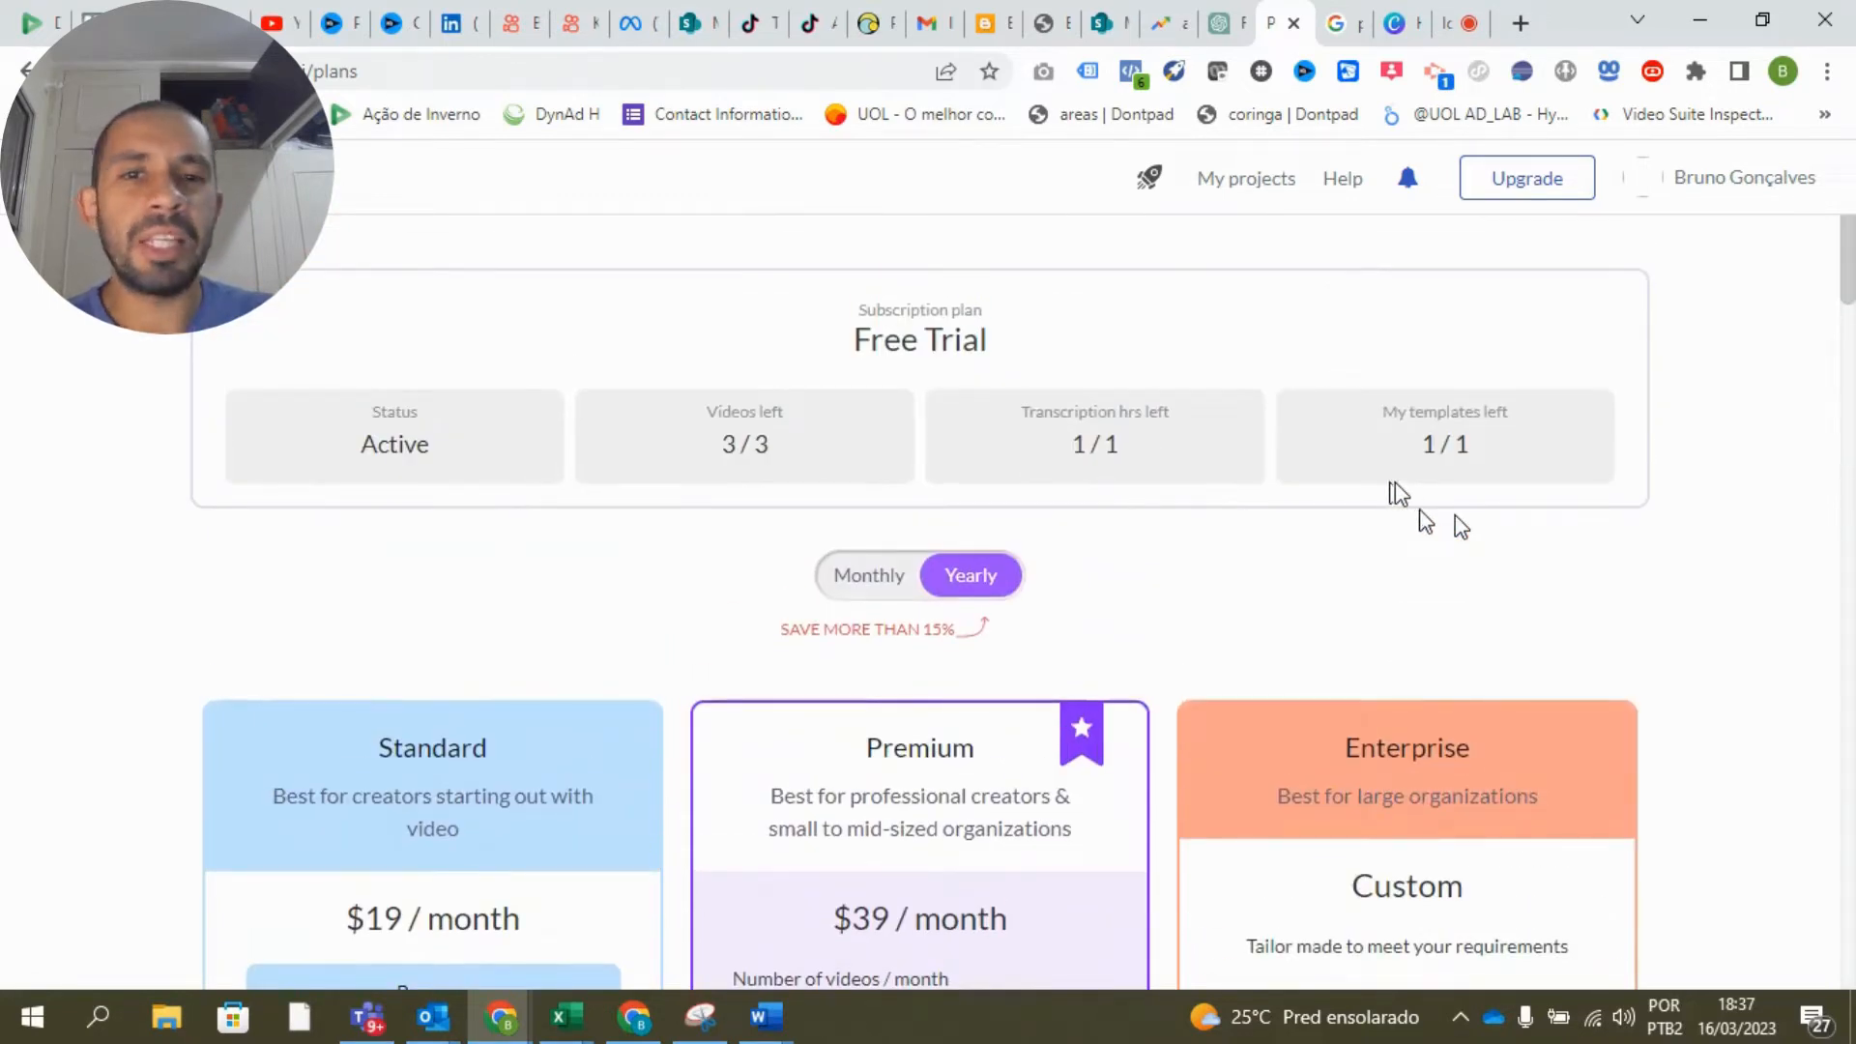
{"action": "scroll", "coordinate": [1382, 493], "scroll_direction": "down", "scroll_amount": 12}
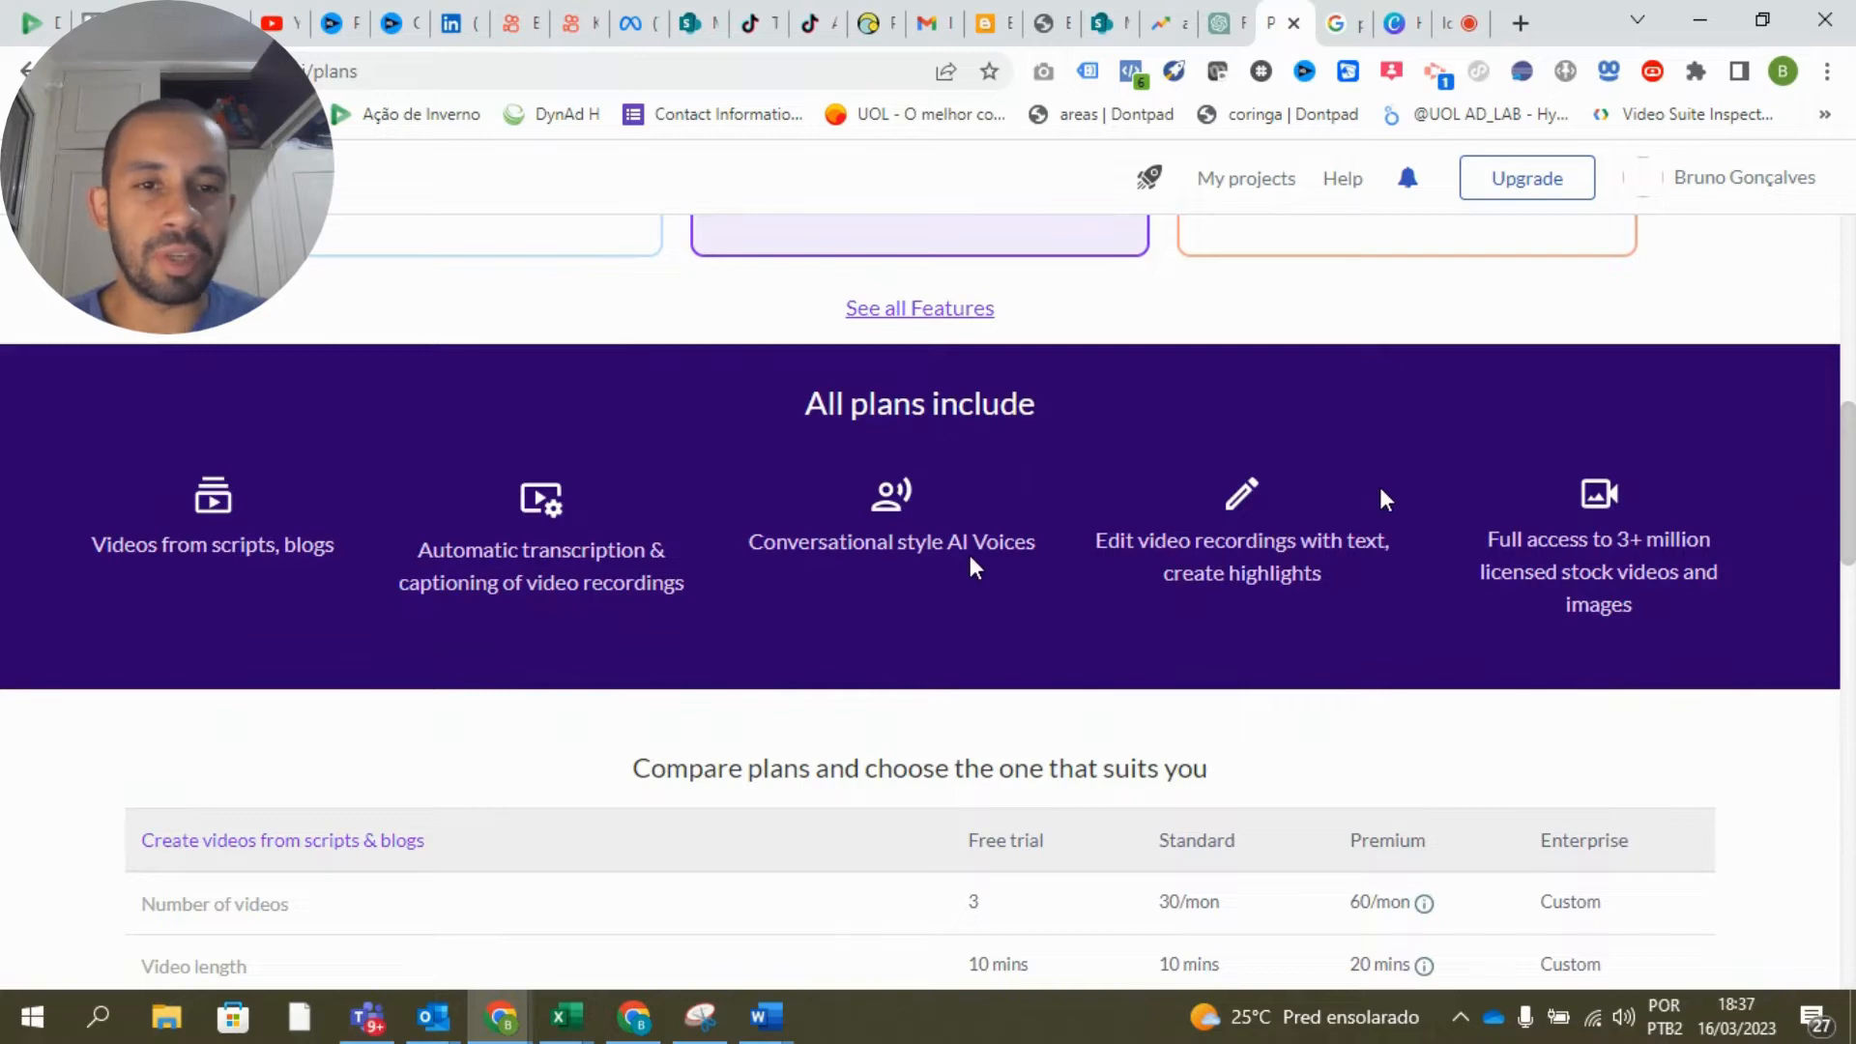
{"action": "scroll", "coordinate": [970, 558], "scroll_direction": "down", "scroll_amount": 4}
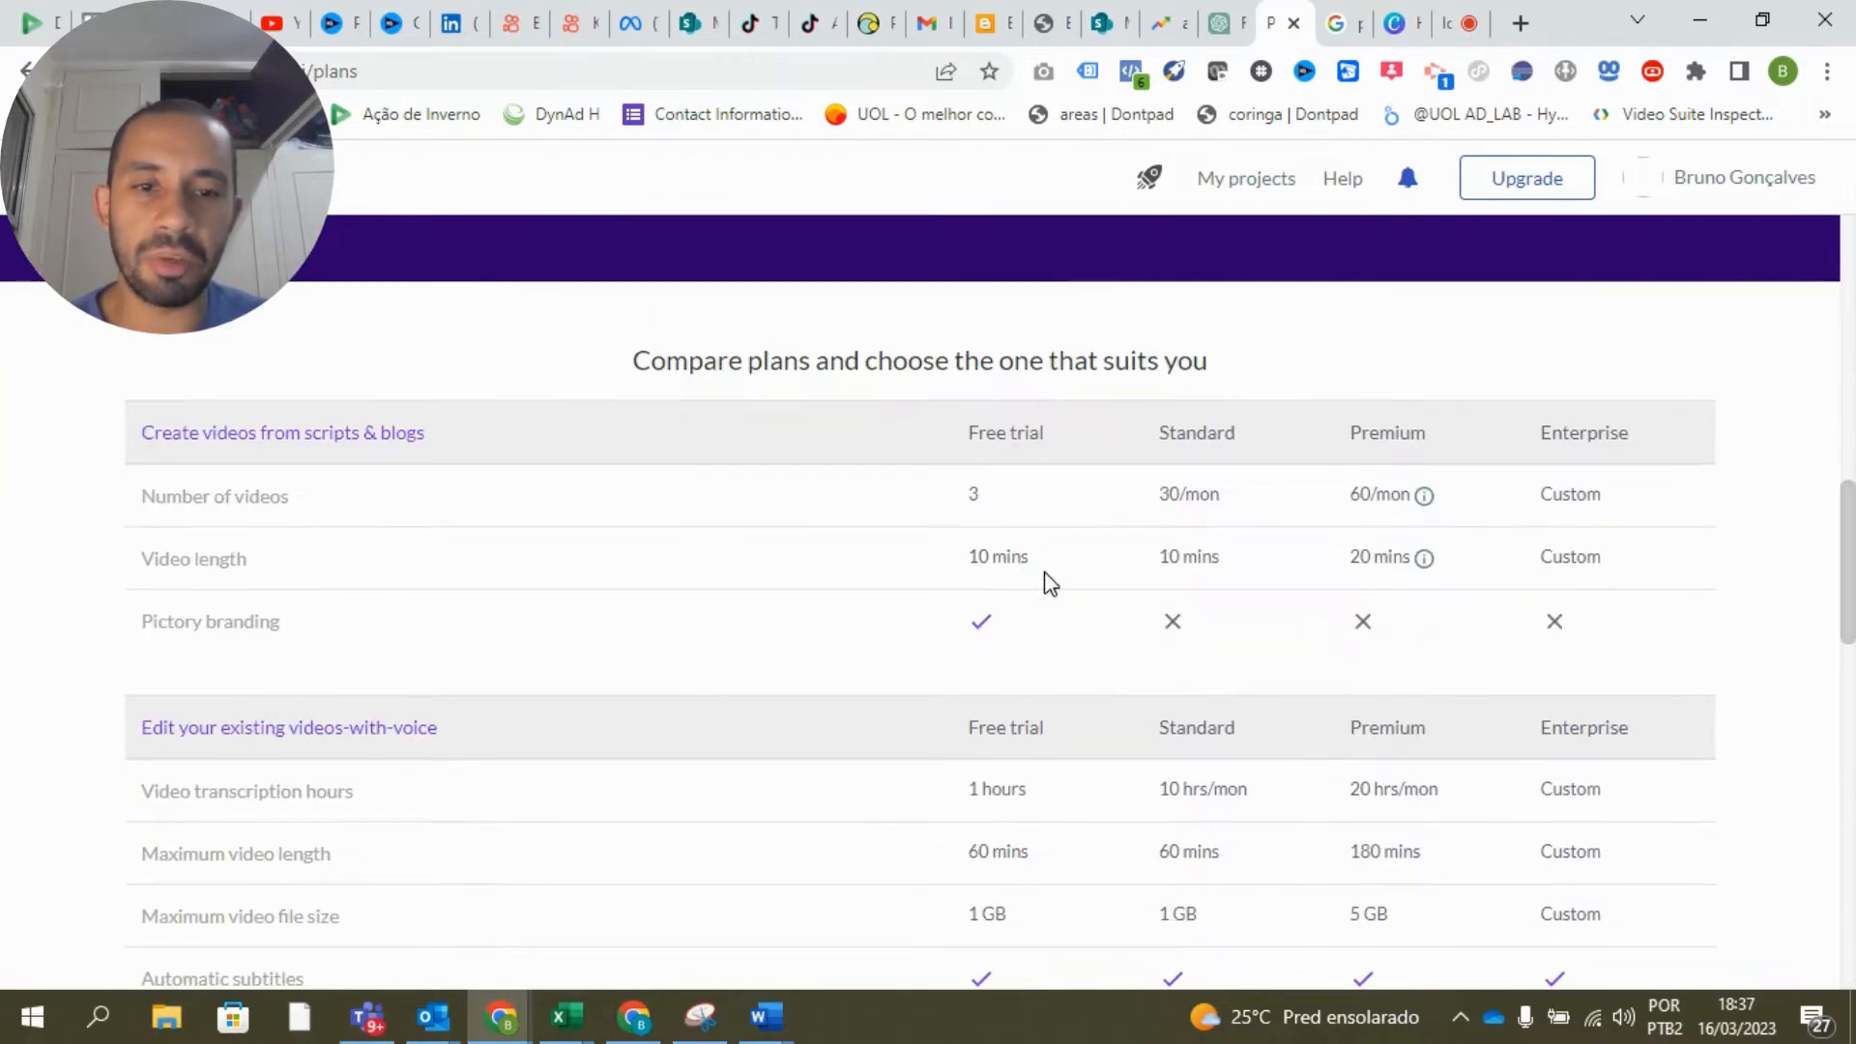
{"action": "scroll", "coordinate": [1040, 580], "scroll_direction": "up", "scroll_amount": 12}
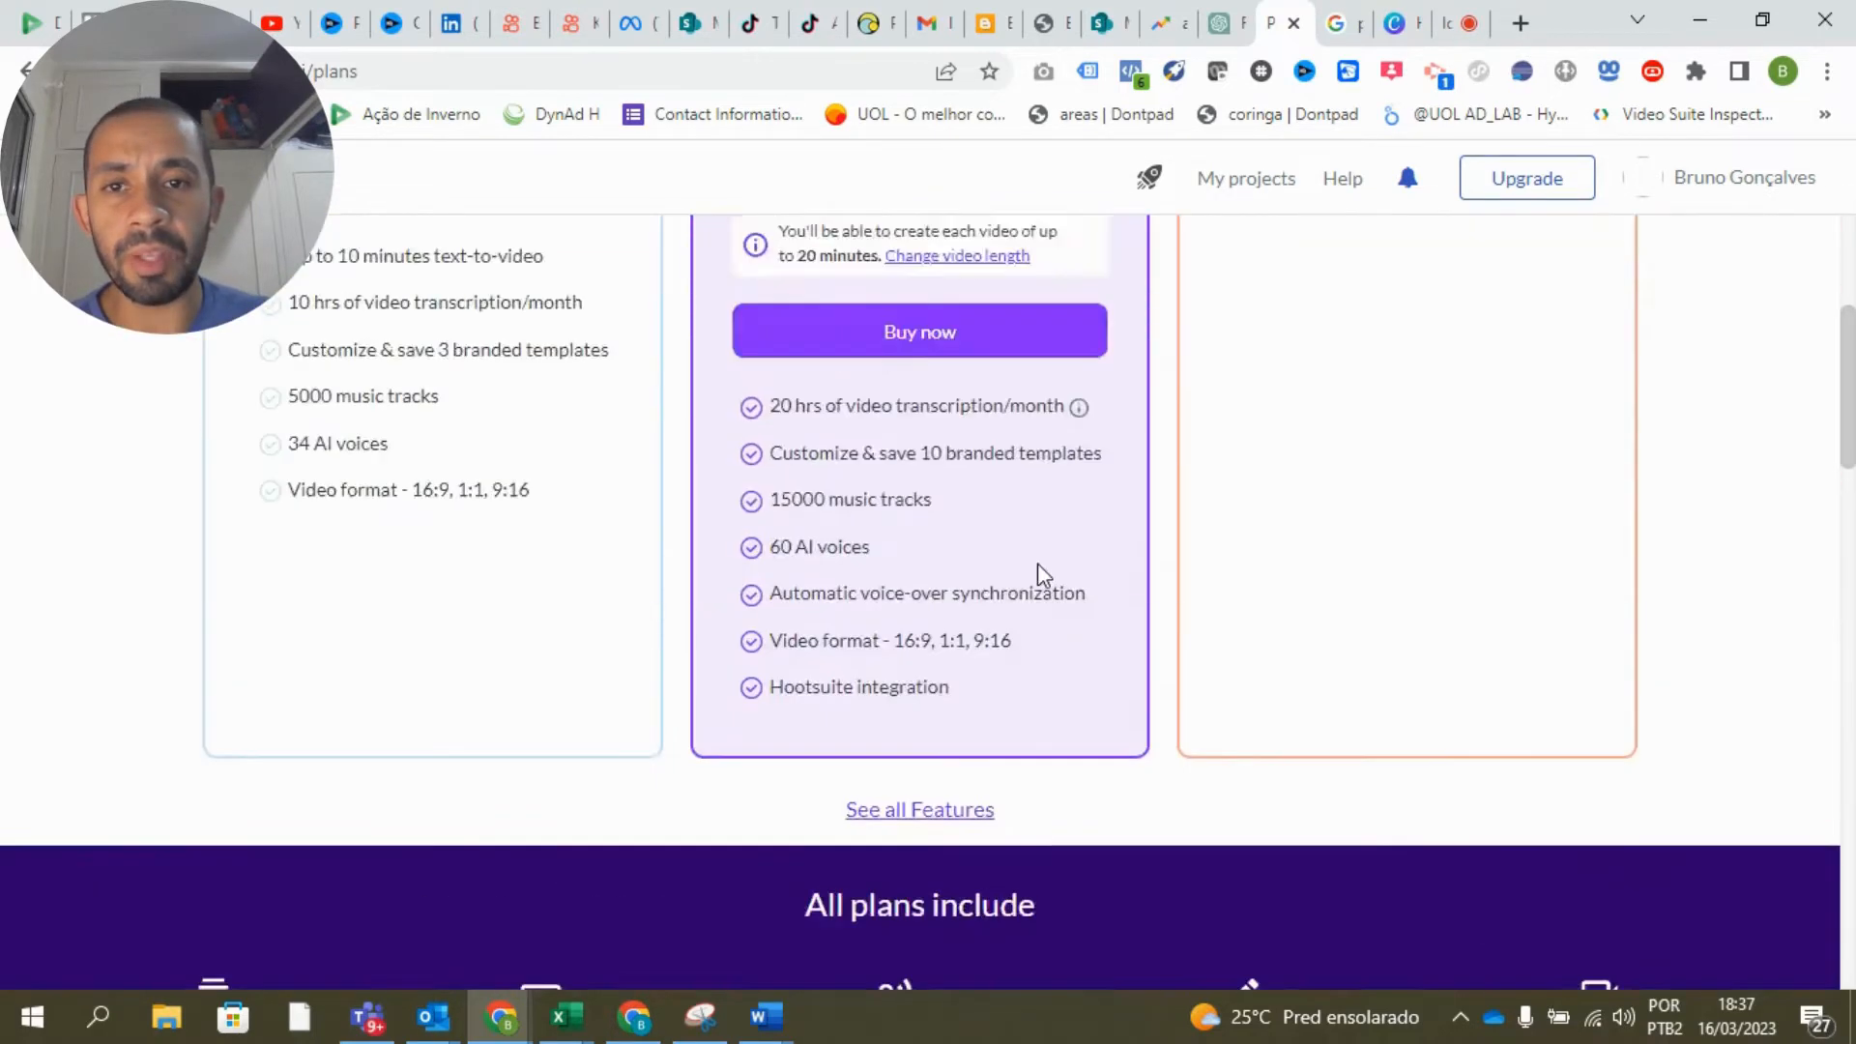
Return to the home page, start a Script to Video project and place the cursor in the script body.
{"action": "left_click", "coordinate": [25, 72]}
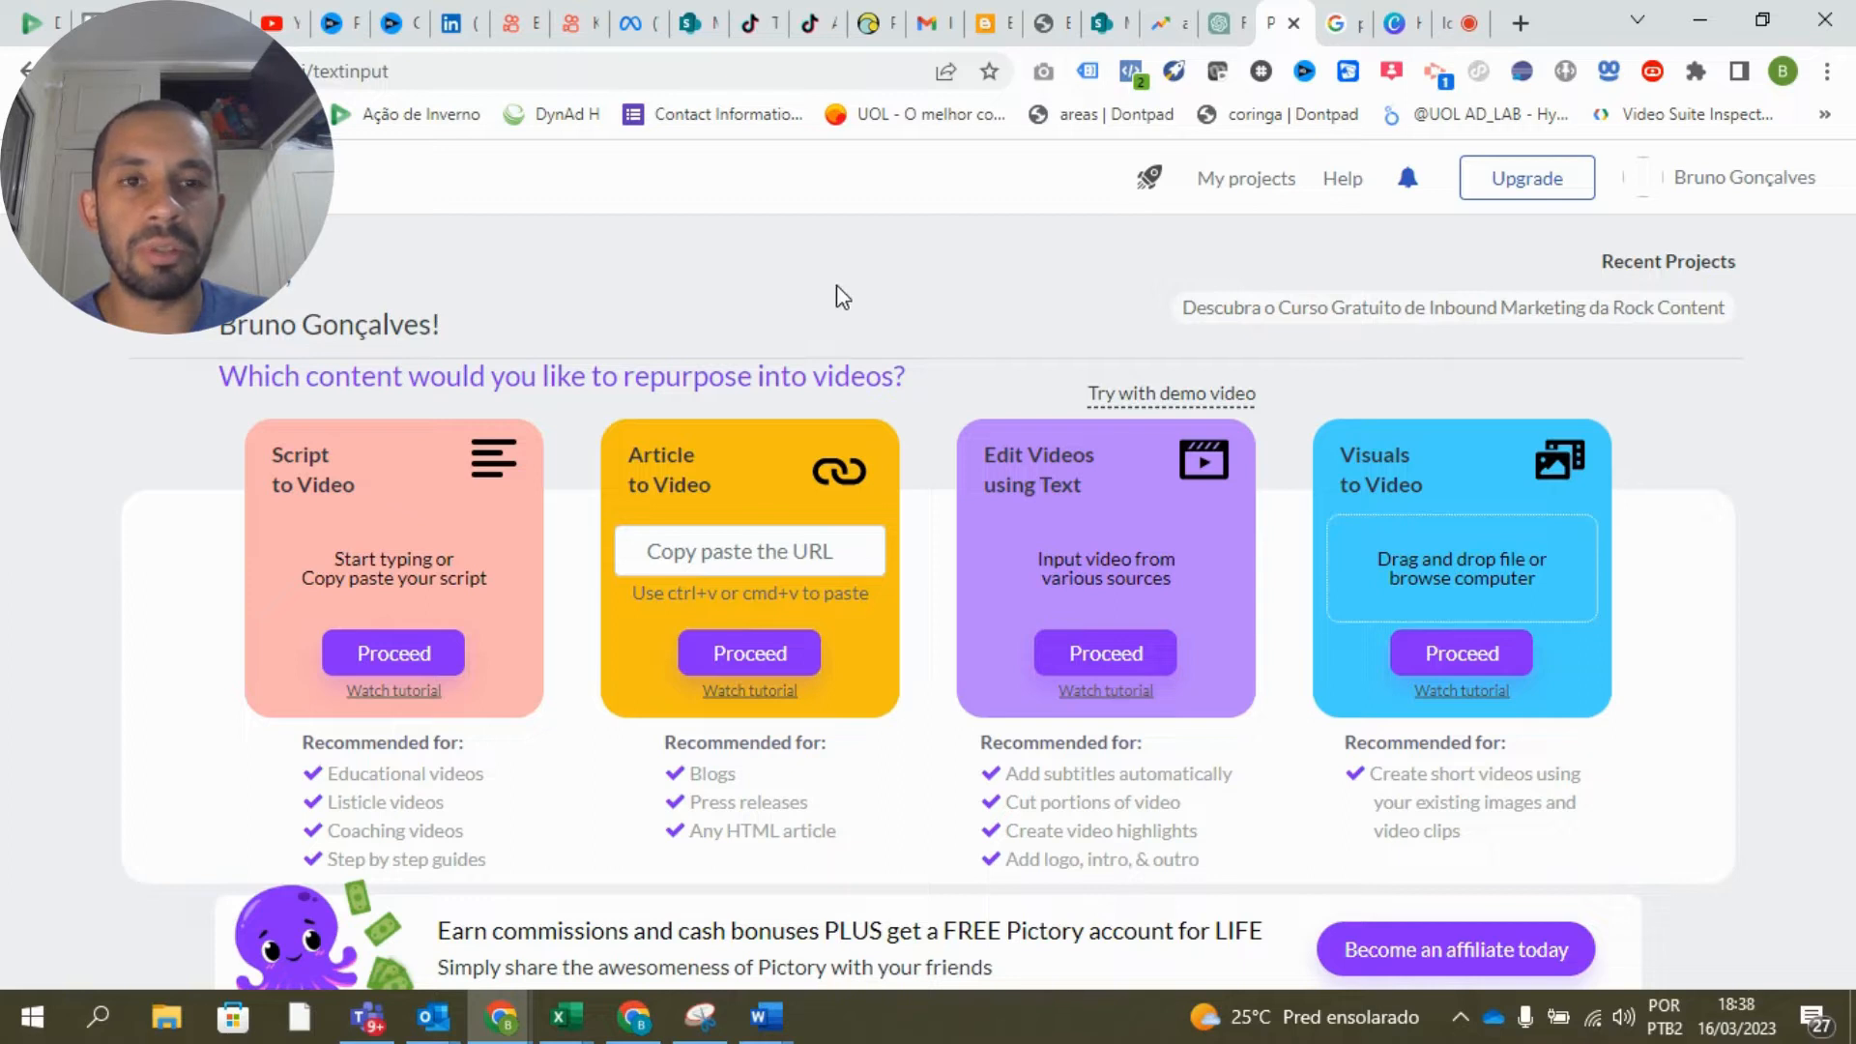
{"action": "scroll", "coordinate": [945, 352], "scroll_direction": "down", "scroll_amount": 1}
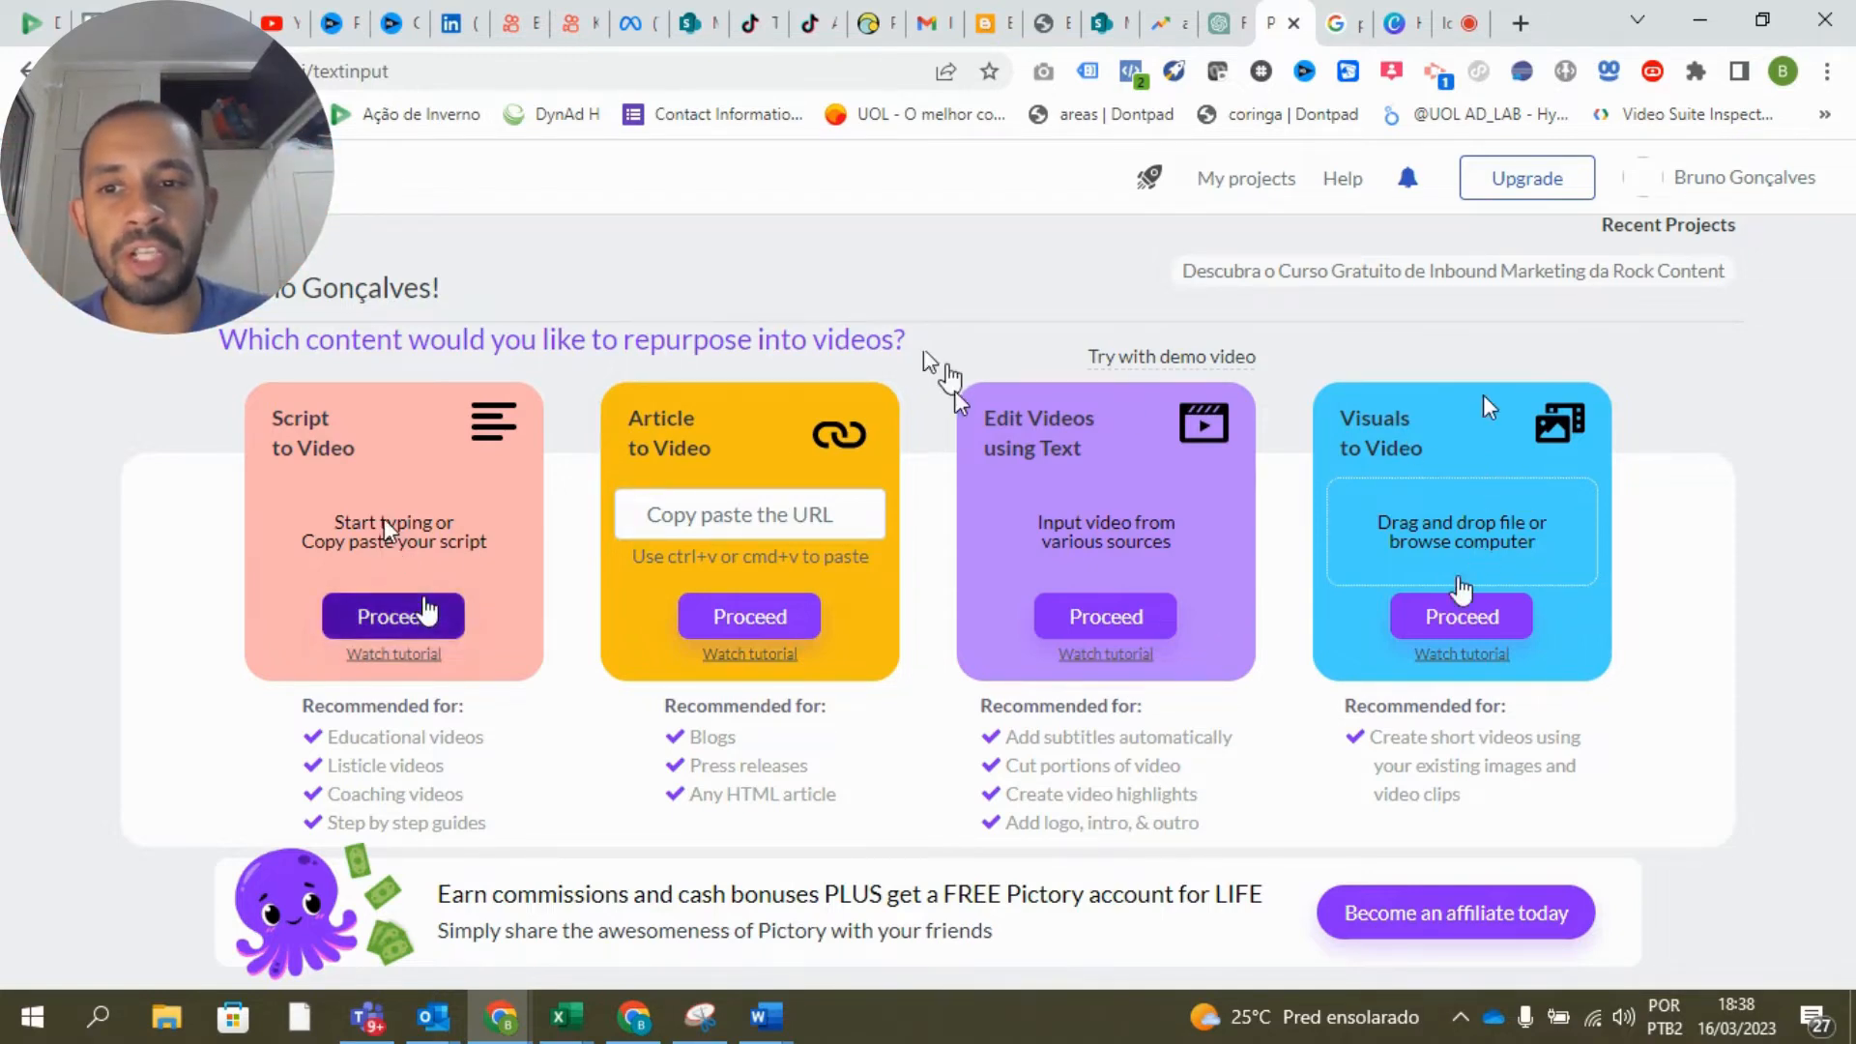
{"action": "left_click", "coordinate": [427, 613]}
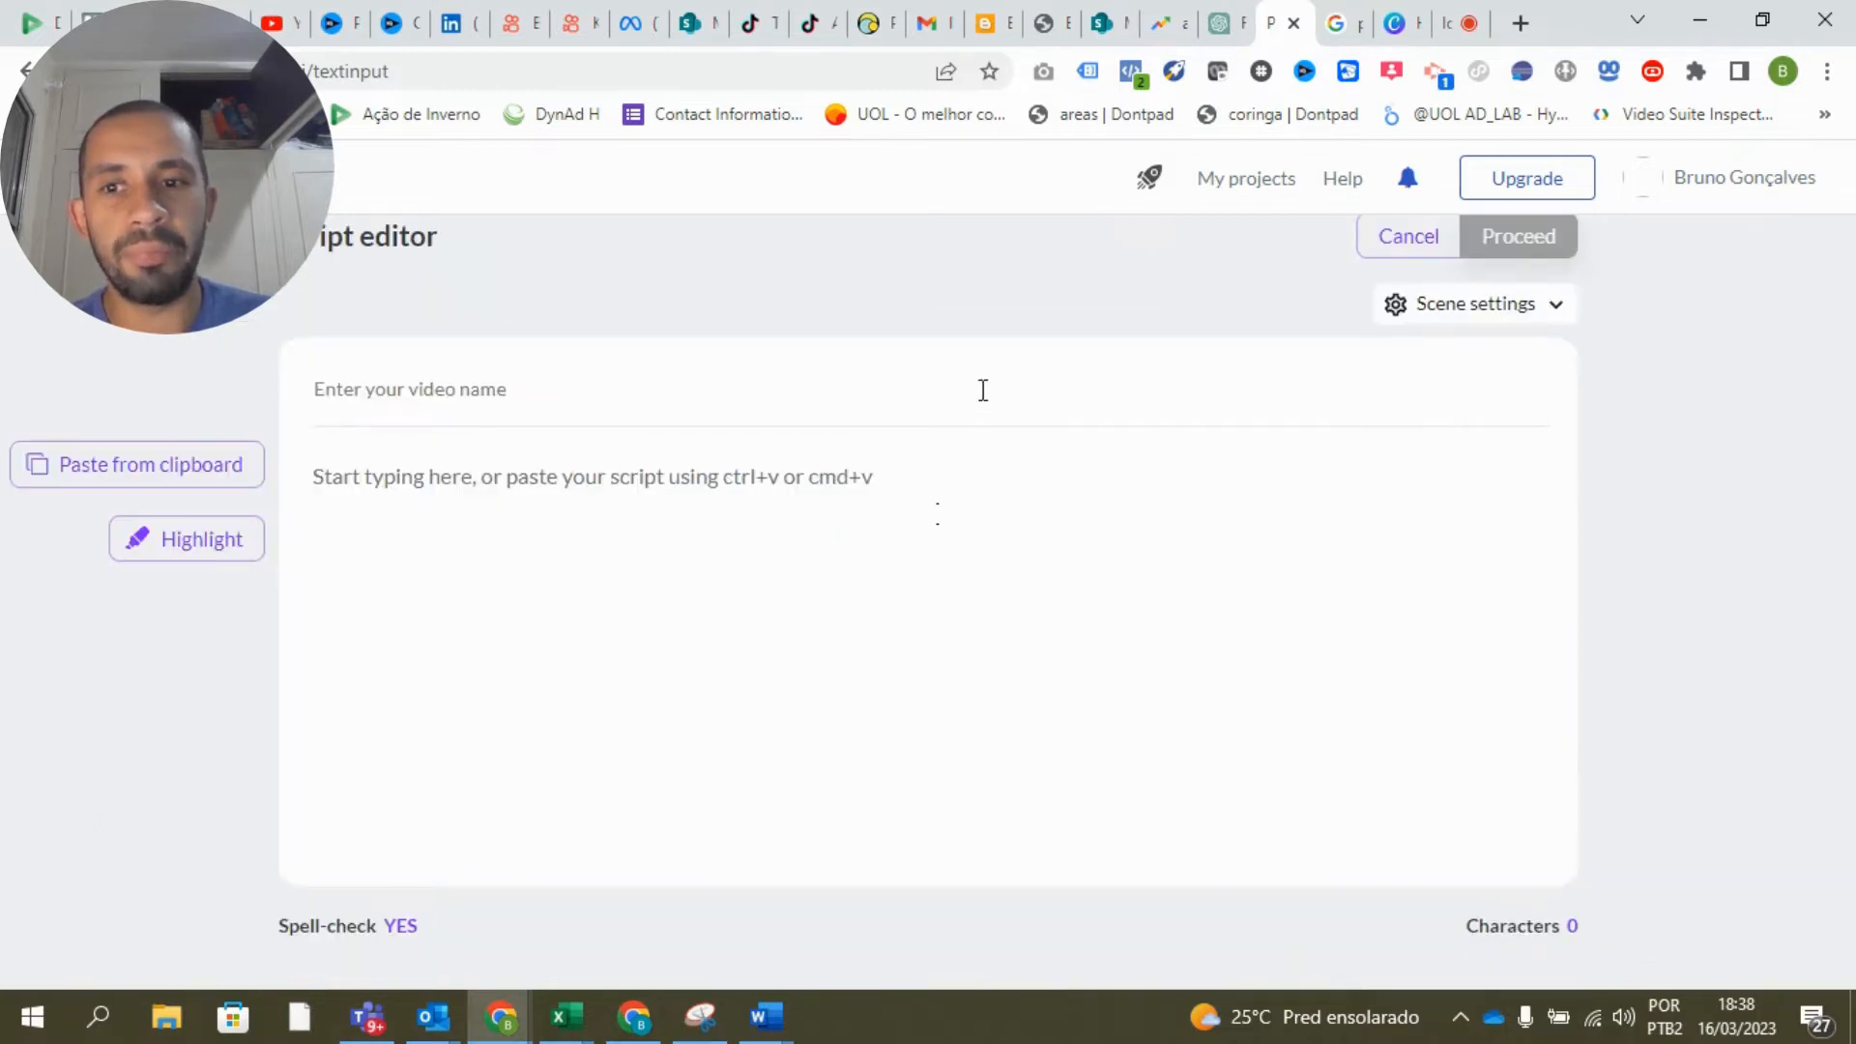
{"action": "left_click", "coordinate": [554, 508]}
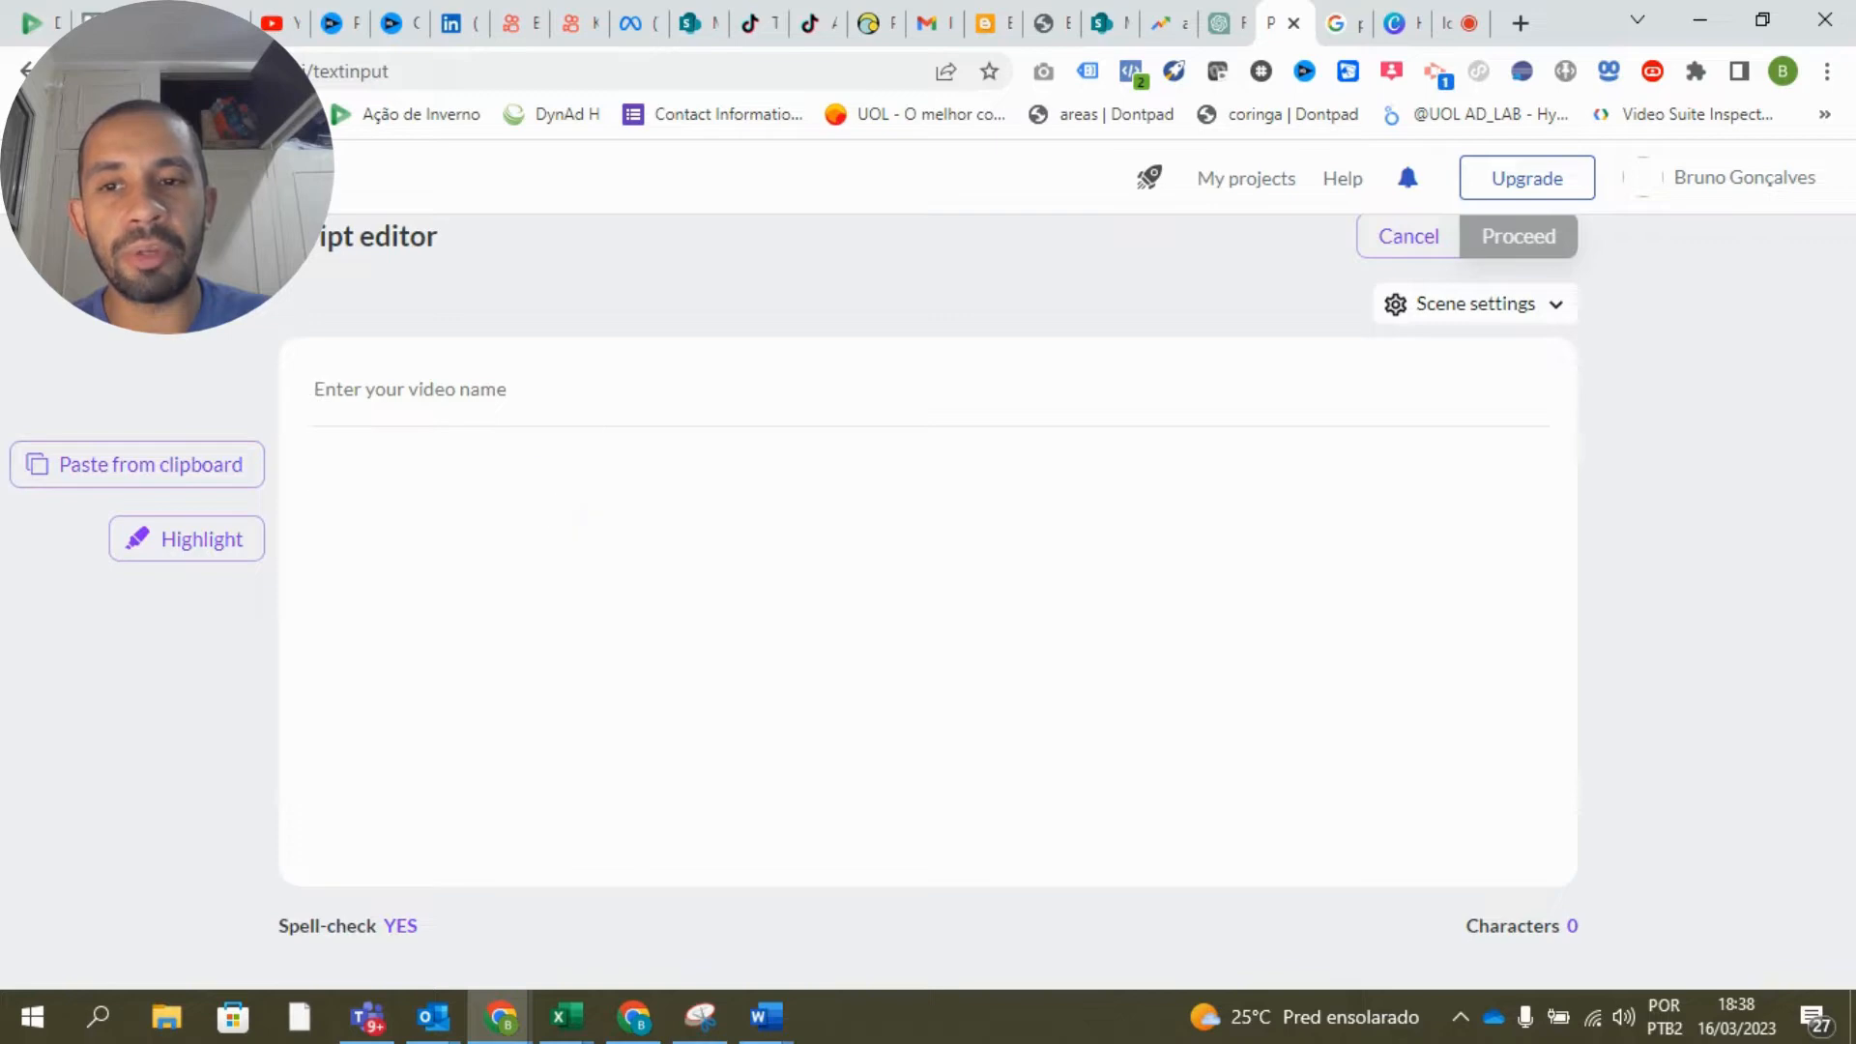
Switch to ChatGPT and start a new chat.
{"action": "left_click", "coordinate": [1198, 34]}
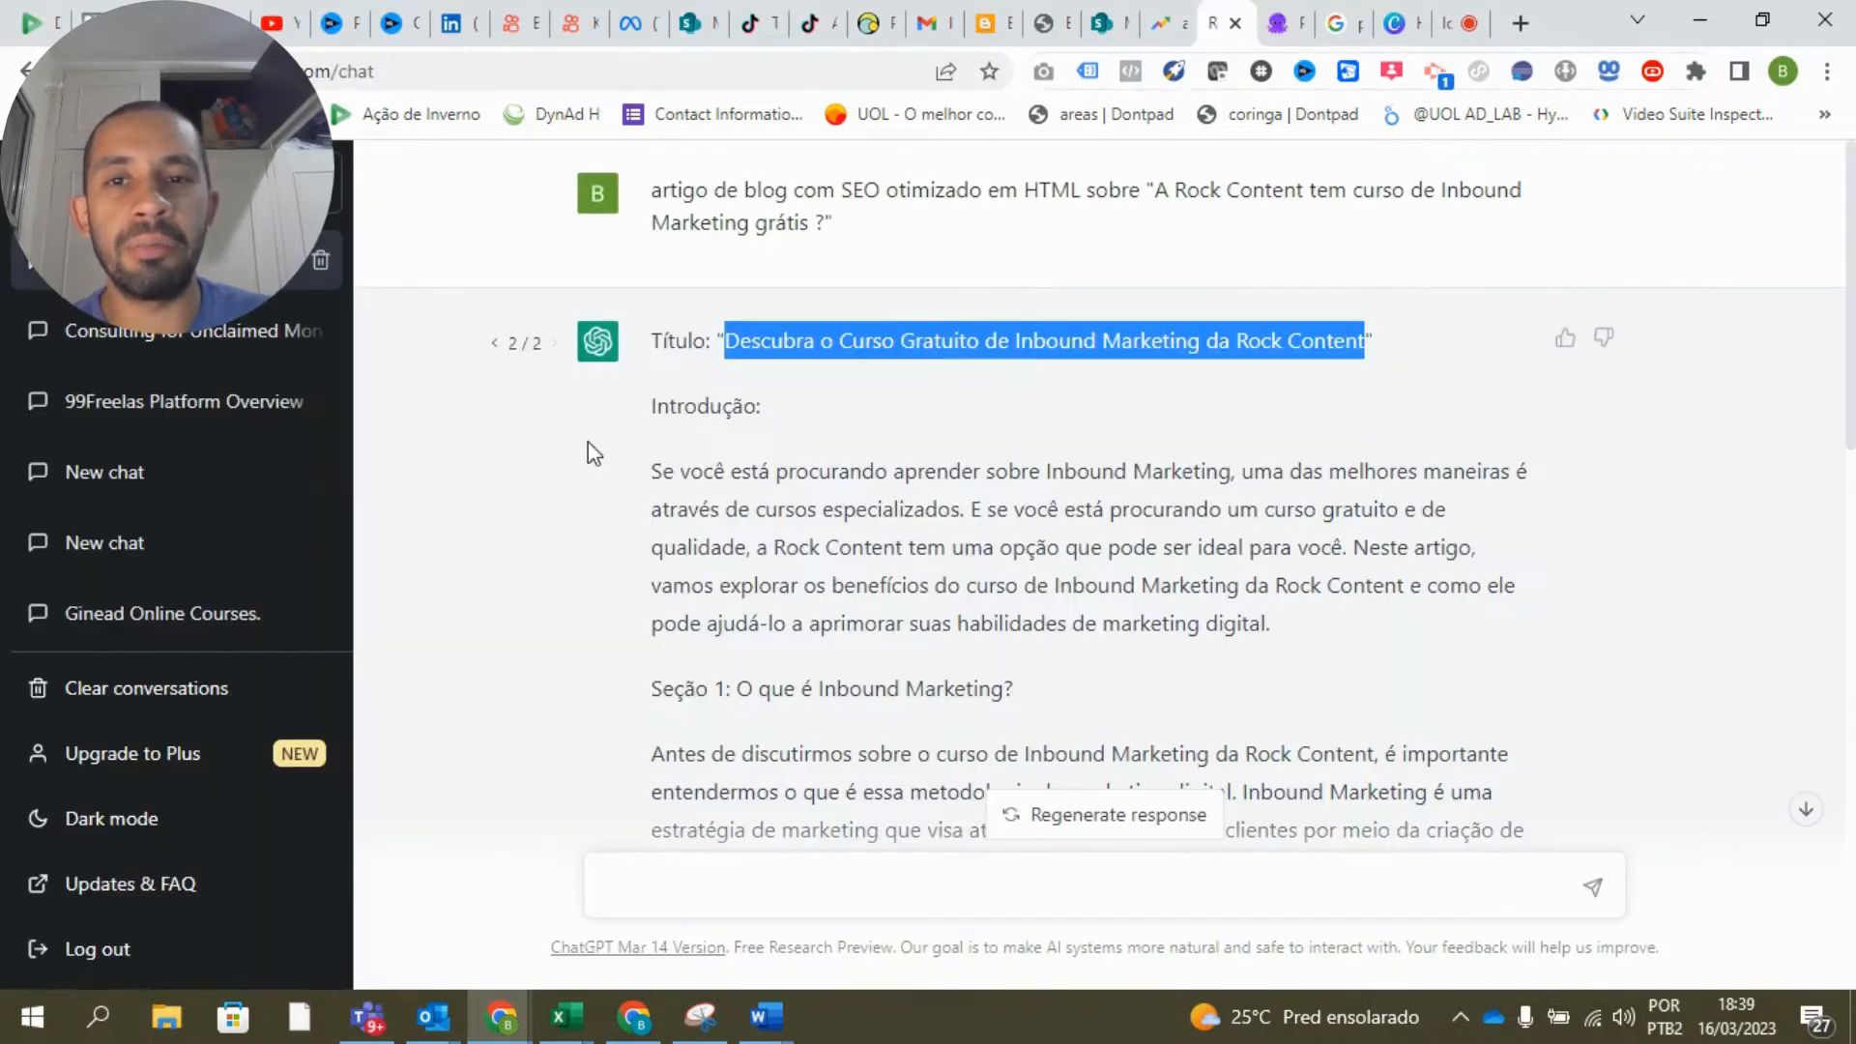
{"action": "scroll", "coordinate": [699, 420], "scroll_direction": "down", "scroll_amount": 6}
{"action": "left_click", "coordinate": [174, 178]}
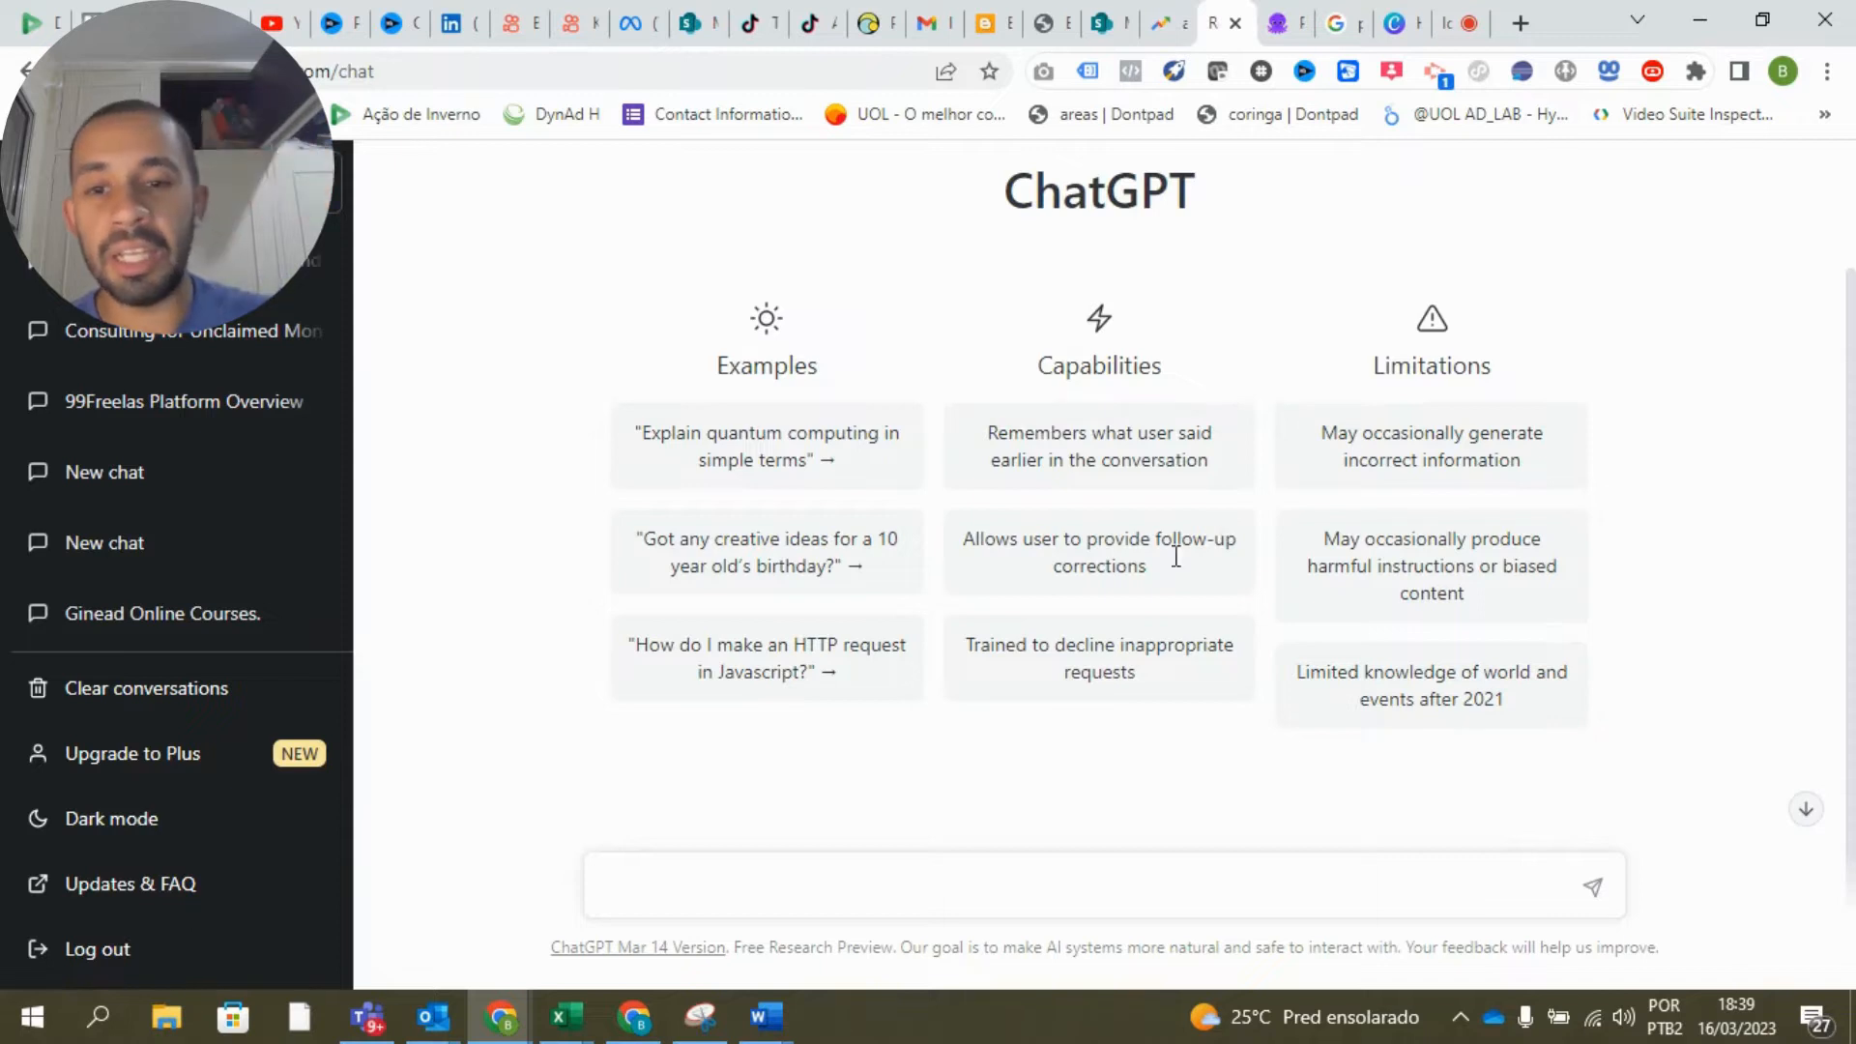
Send the prompt 'Artigo de blog sobre "Tráfego pago"' to generate a blog article.
{"action": "left_click", "coordinate": [908, 891]}
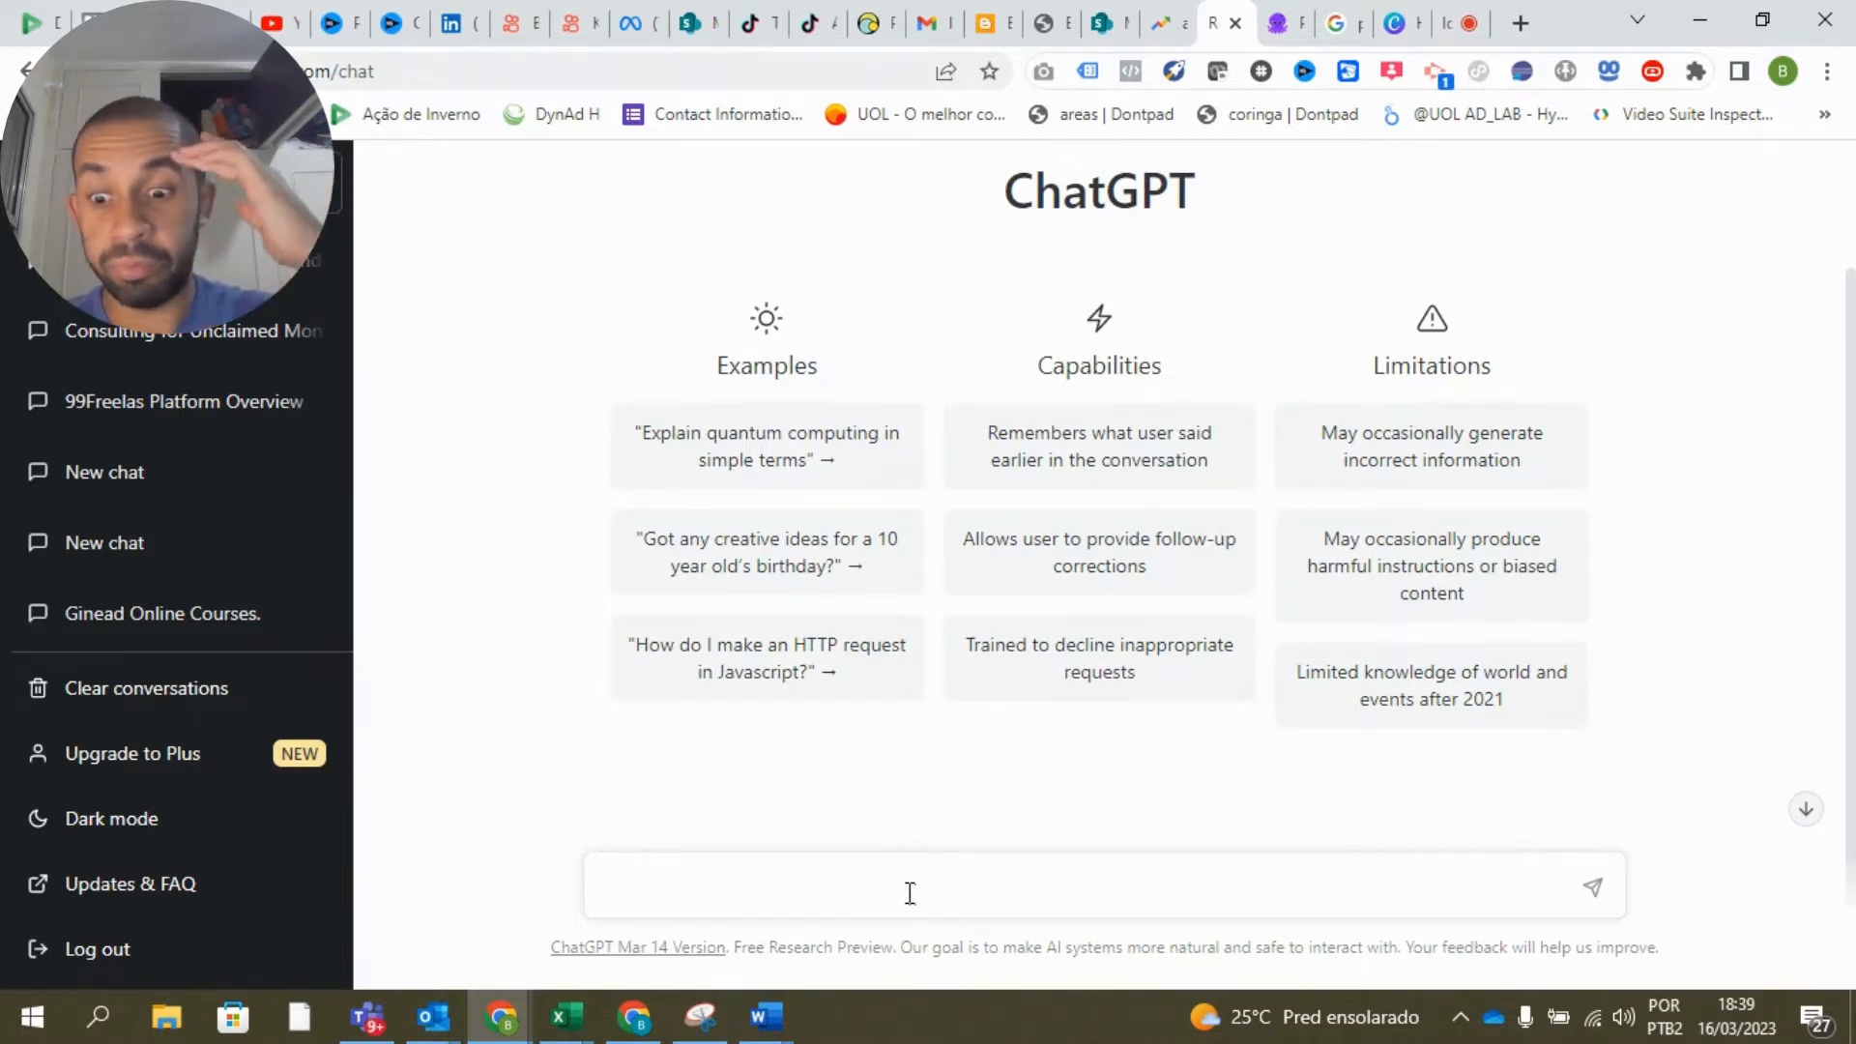
{"action": "type", "text": "Faç"}
{"action": "key", "text": "BackSpace"}
{"action": "key", "text": "BackSpace"}
{"action": "key", "text": "BackSpace"}
{"action": "type", "text": "Ar"}
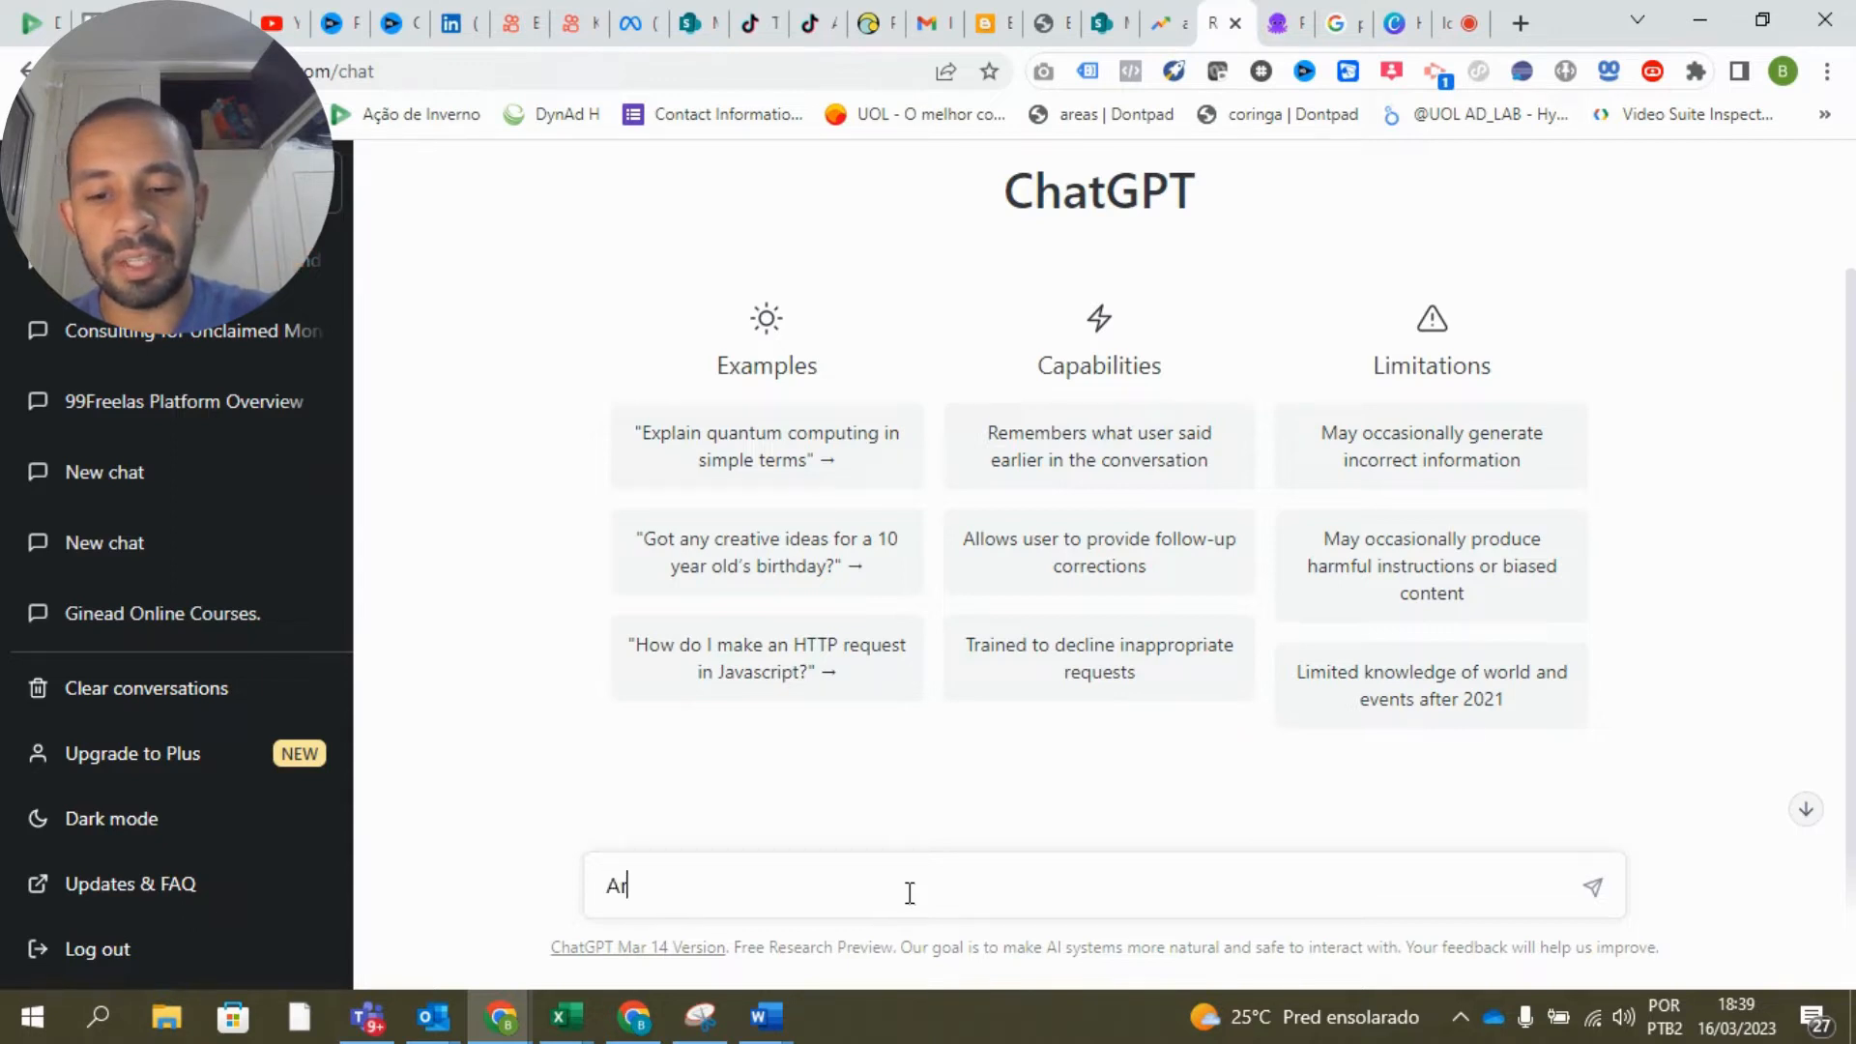
{"action": "type", "text": "tigo de apr"}
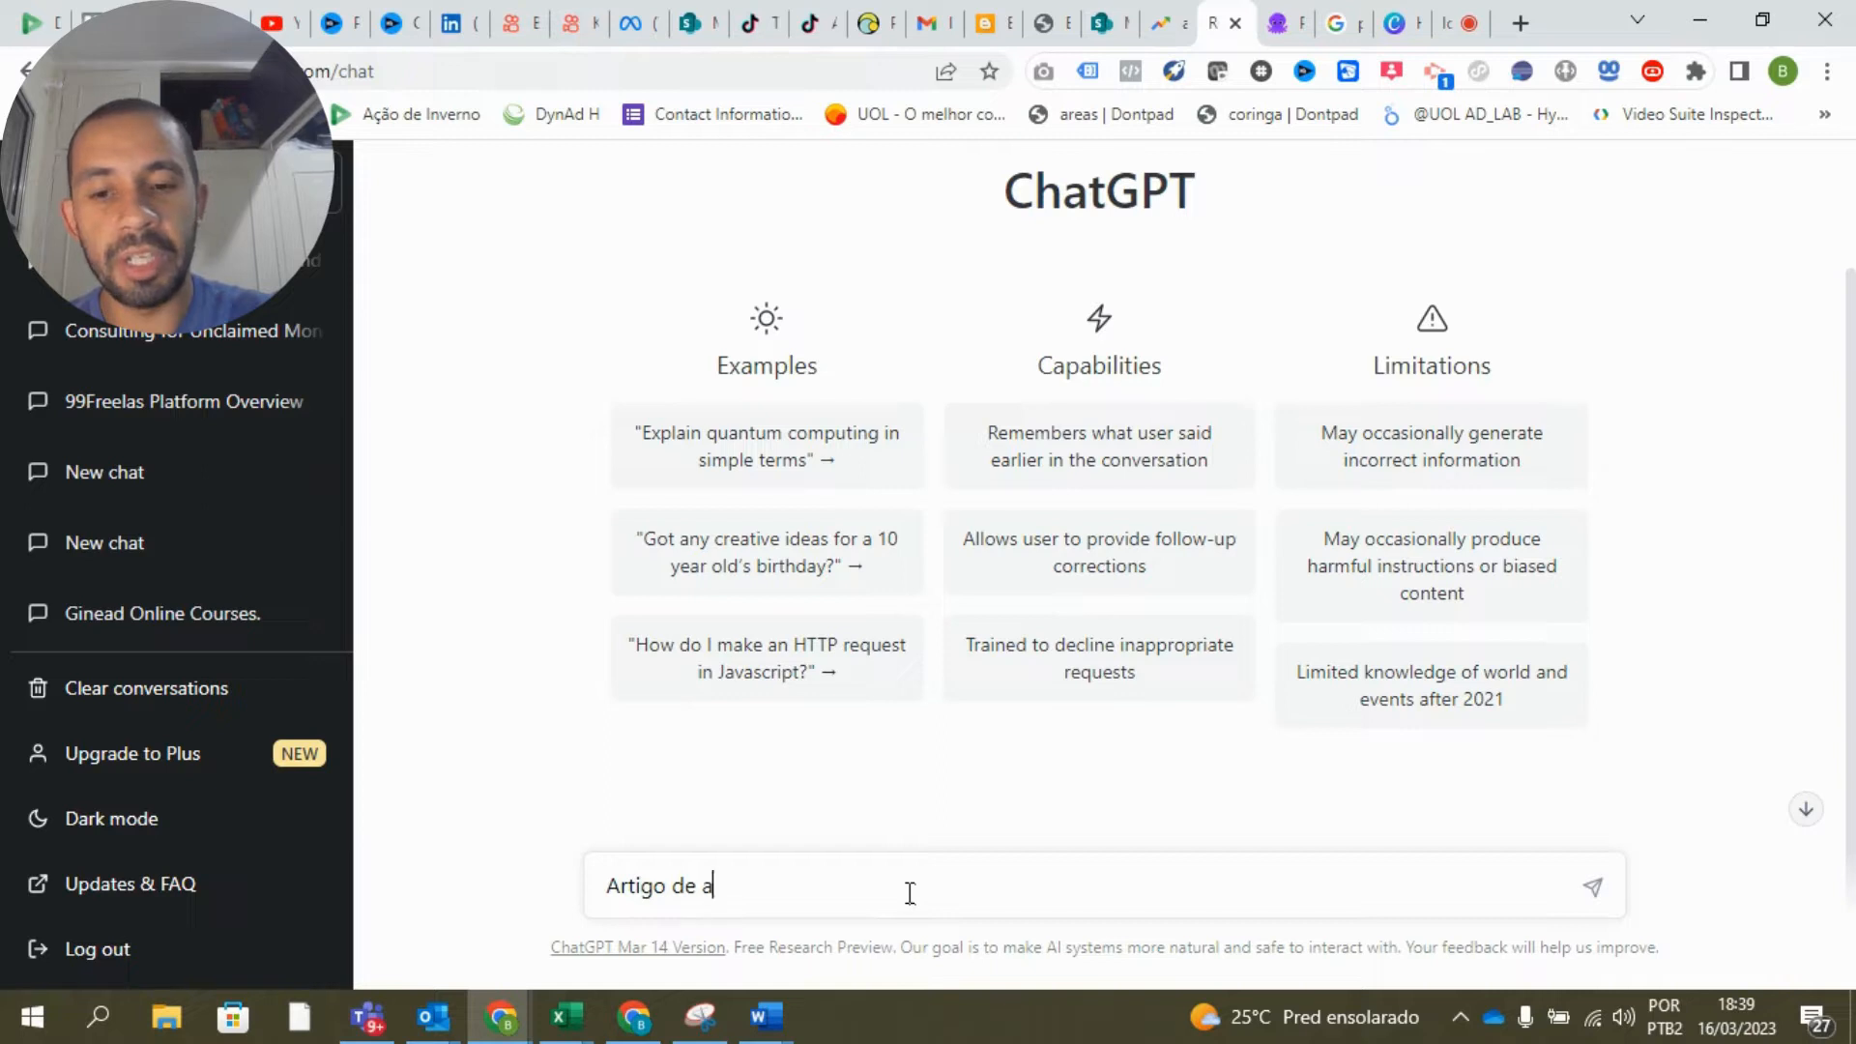
{"action": "key", "text": "BackSpace"}
{"action": "key", "text": "BackSpace"}
{"action": "key", "text": "BackSpace"}
{"action": "type", "text": "apr"}
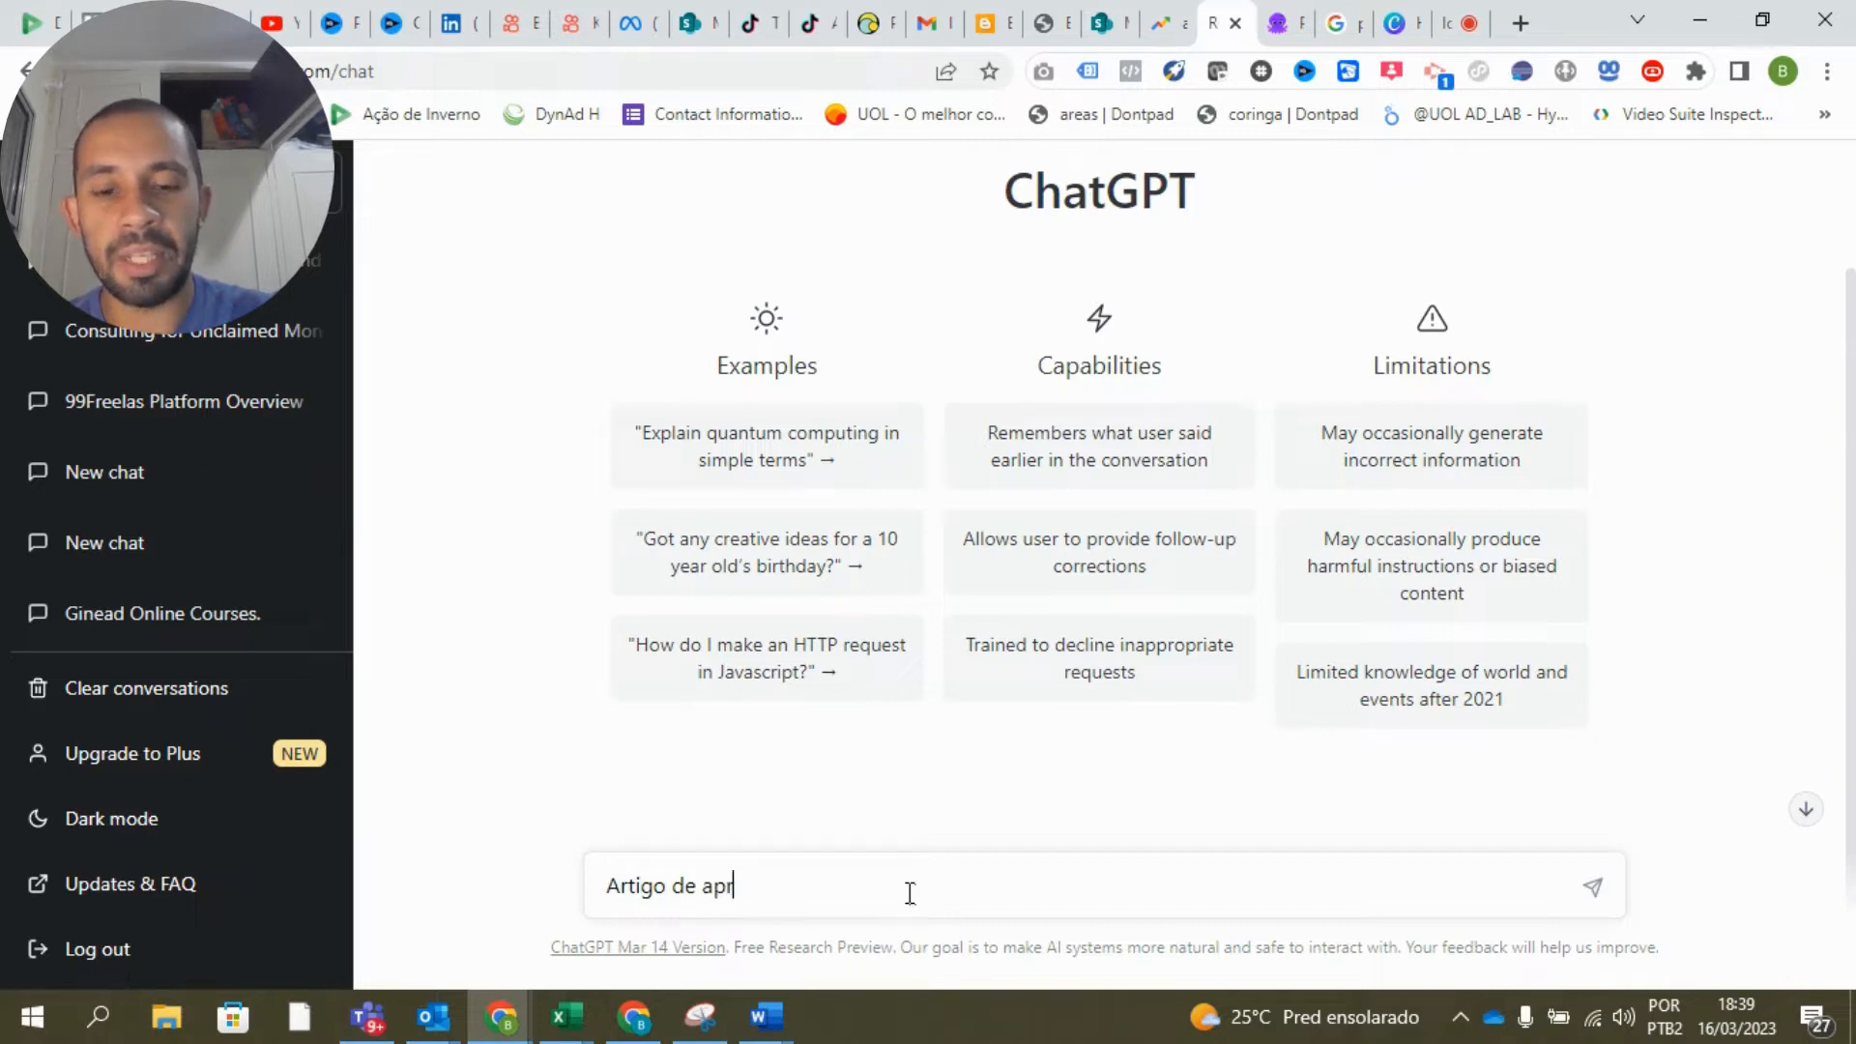
{"action": "type", "text": "esentação sobr"}
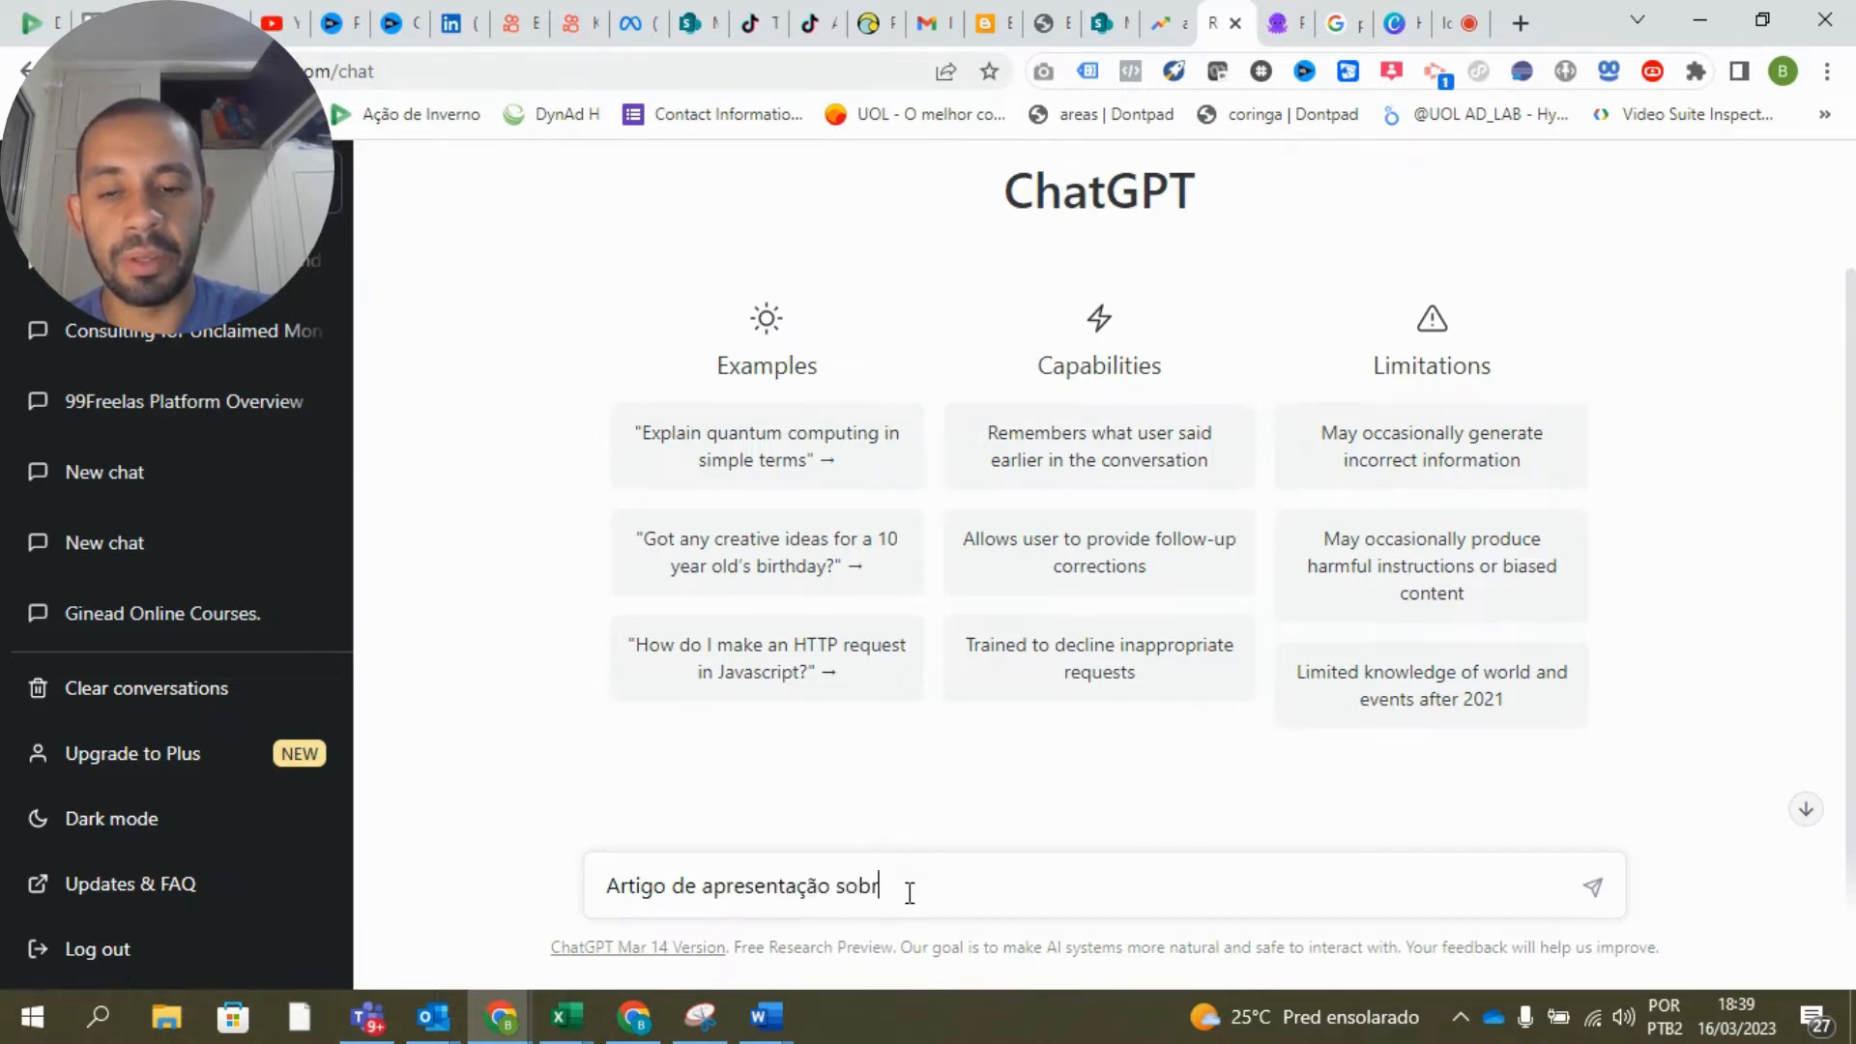
{"action": "key", "text": "BackSpace"}
{"action": "type", "text": "e "}
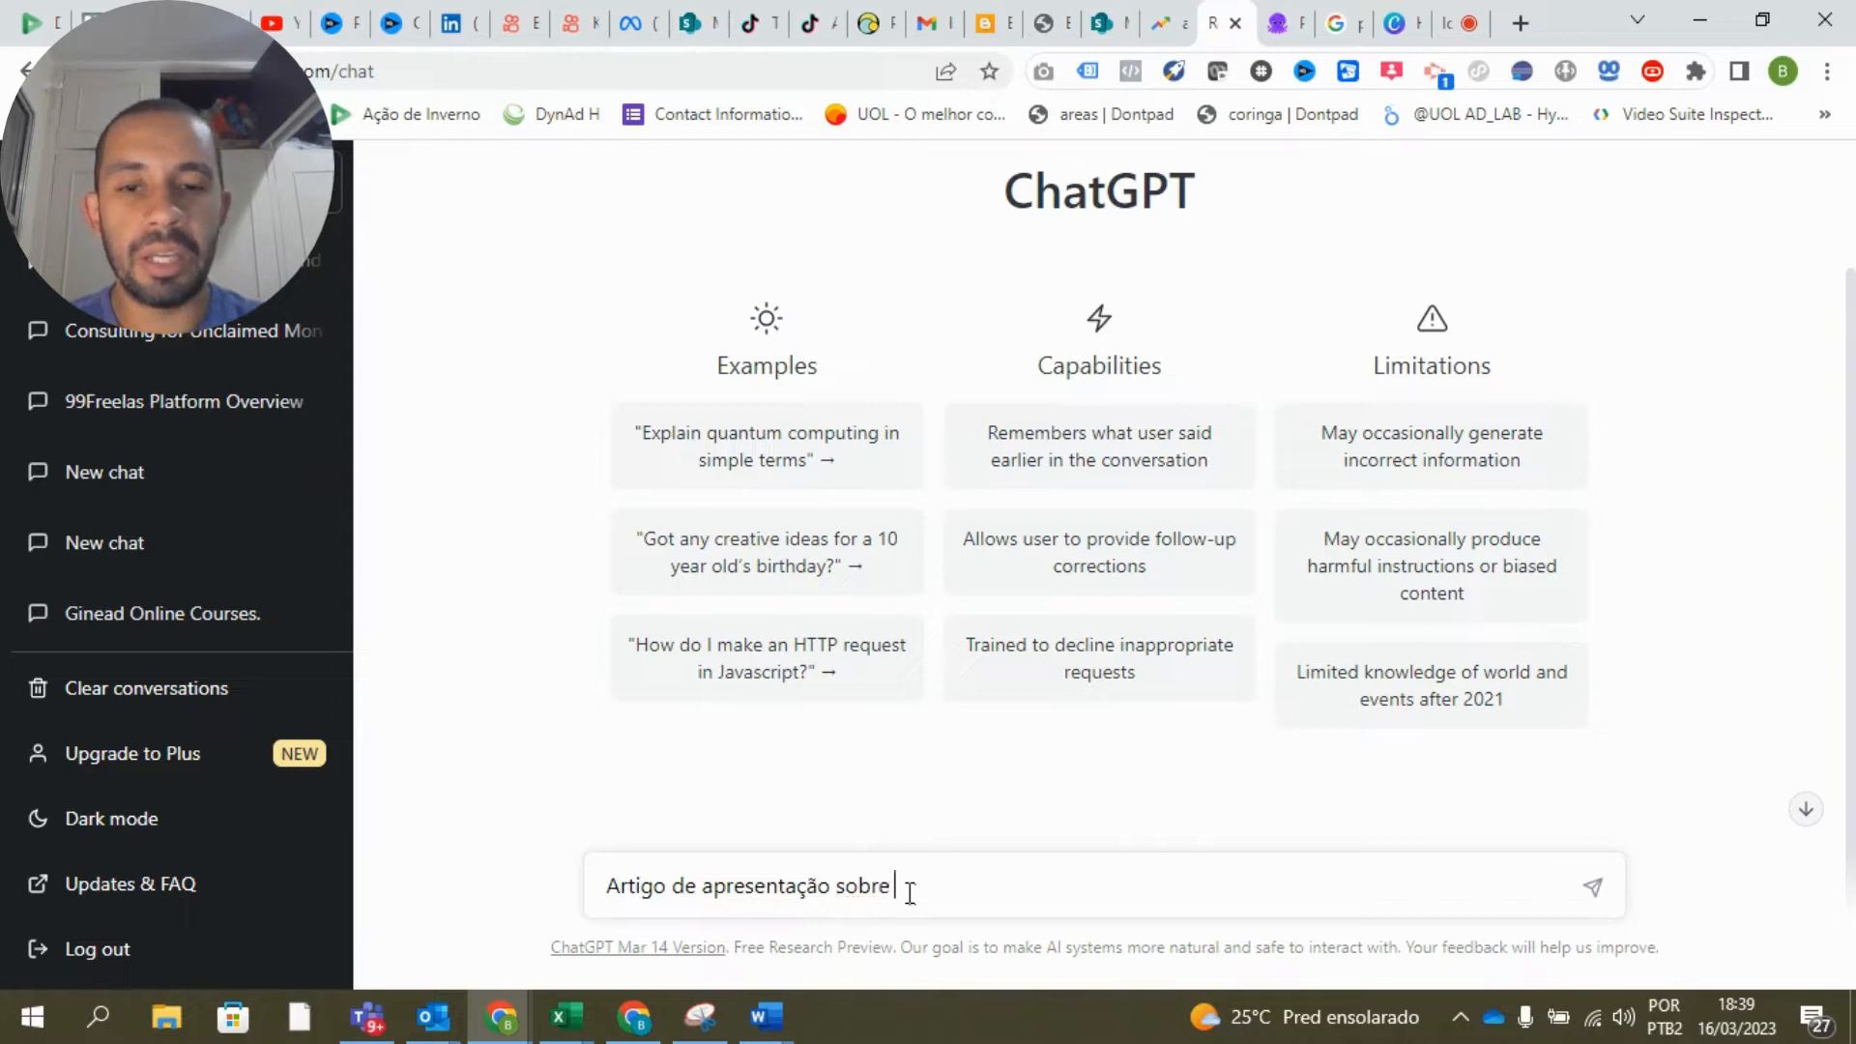
{"action": "type", "text": "campanh"}
{"action": "key", "text": "BackSpace"}
{"action": "key", "text": "BackSpace"}
{"action": "key", "text": "BackSpace"}
{"action": "key", "text": "BackSpace"}
{"action": "key", "text": "BackSpace"}
{"action": "key", "text": "BackSpace"}
{"action": "key", "text": "BackSpace"}
{"action": "key", "text": "BackSpace"}
{"action": "key", "text": "BackSpace"}
{"action": "key", "text": "BackSpace"}
{"action": "key", "text": "BackSpace"}
{"action": "key", "text": "BackSpace"}
{"action": "key", "text": "BackSpace"}
{"action": "key", "text": "BackSpace"}
{"action": "key", "text": "BackSpace"}
{"action": "key", "text": "BackSpace"}
{"action": "key", "text": "BackSpace"}
{"action": "key", "text": "BackSpace"}
{"action": "key", "text": "BackSpace"}
{"action": "key", "text": "BackSpace"}
{"action": "type", "text": "blog sobre \""}
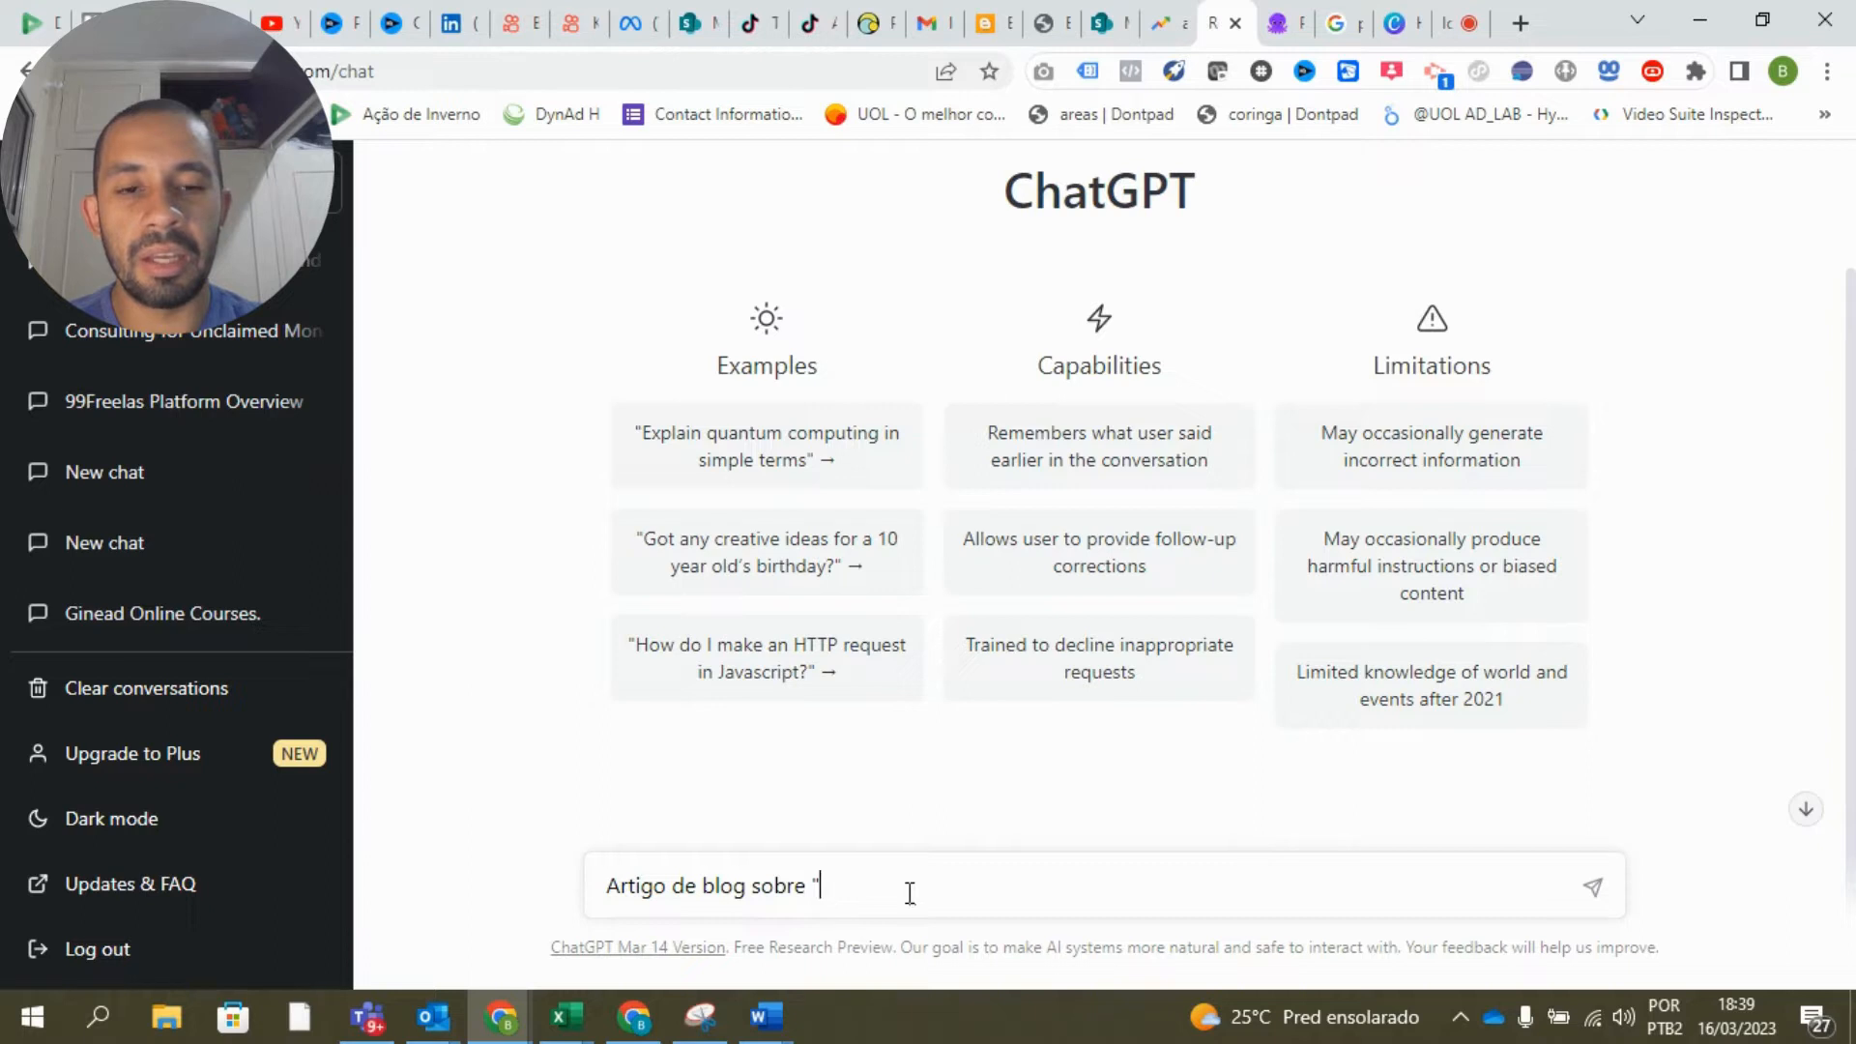
{"action": "type", "text": "Tráfego pago\""}
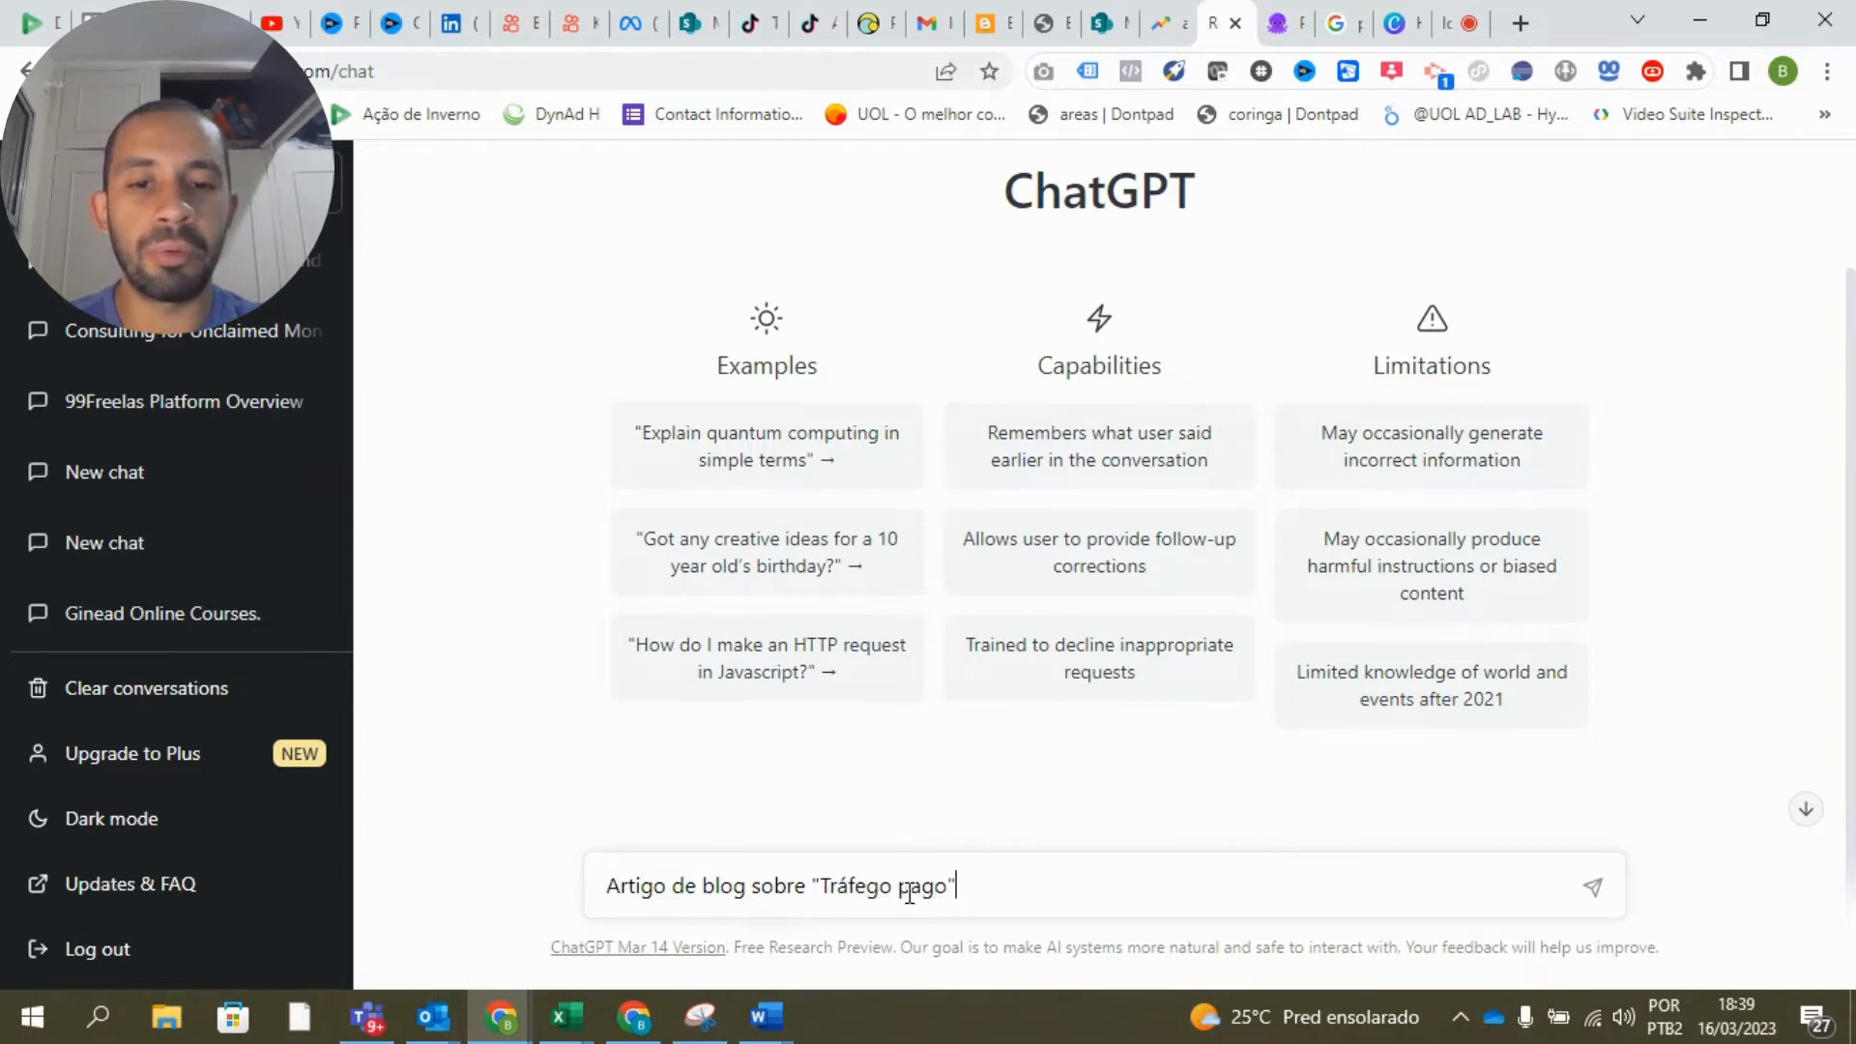
{"action": "key", "text": "Return"}
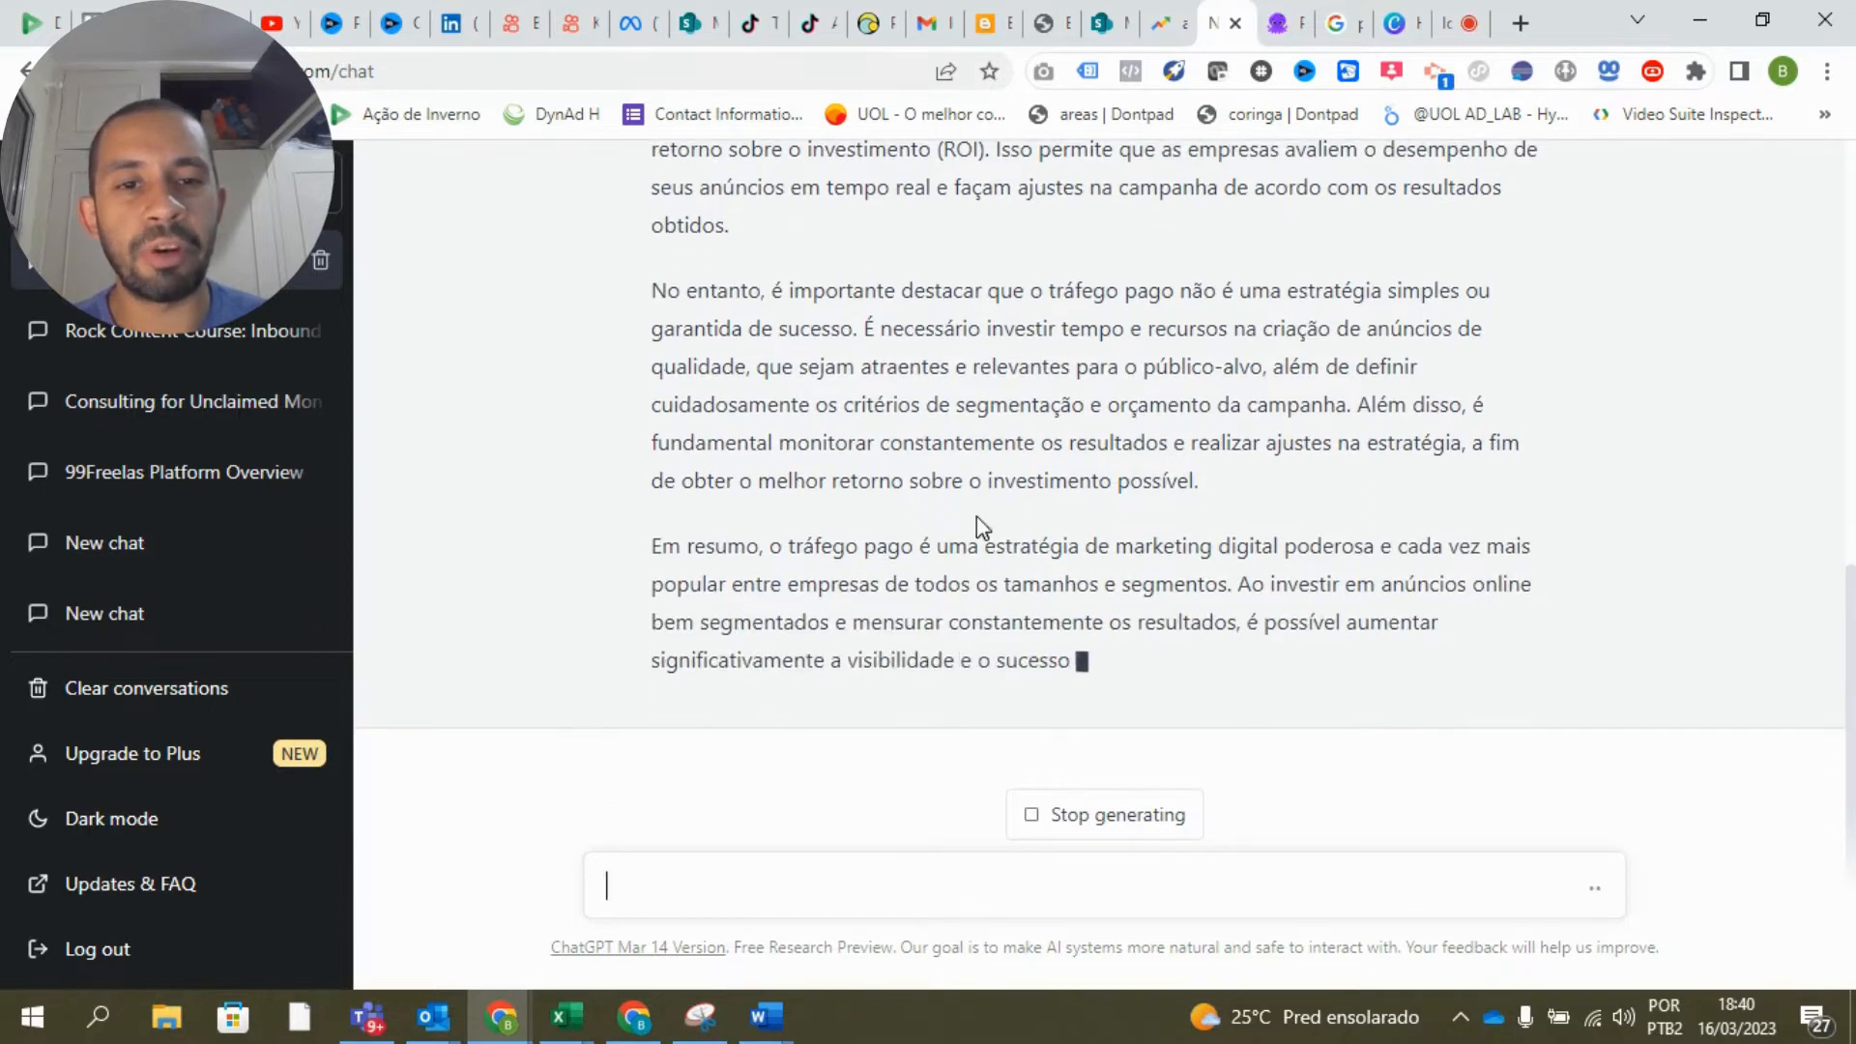
Copy the whole generated article, from its opening paragraph through the closing summary paragraph.
{"action": "scroll", "coordinate": [976, 516], "scroll_direction": "up", "scroll_amount": 6}
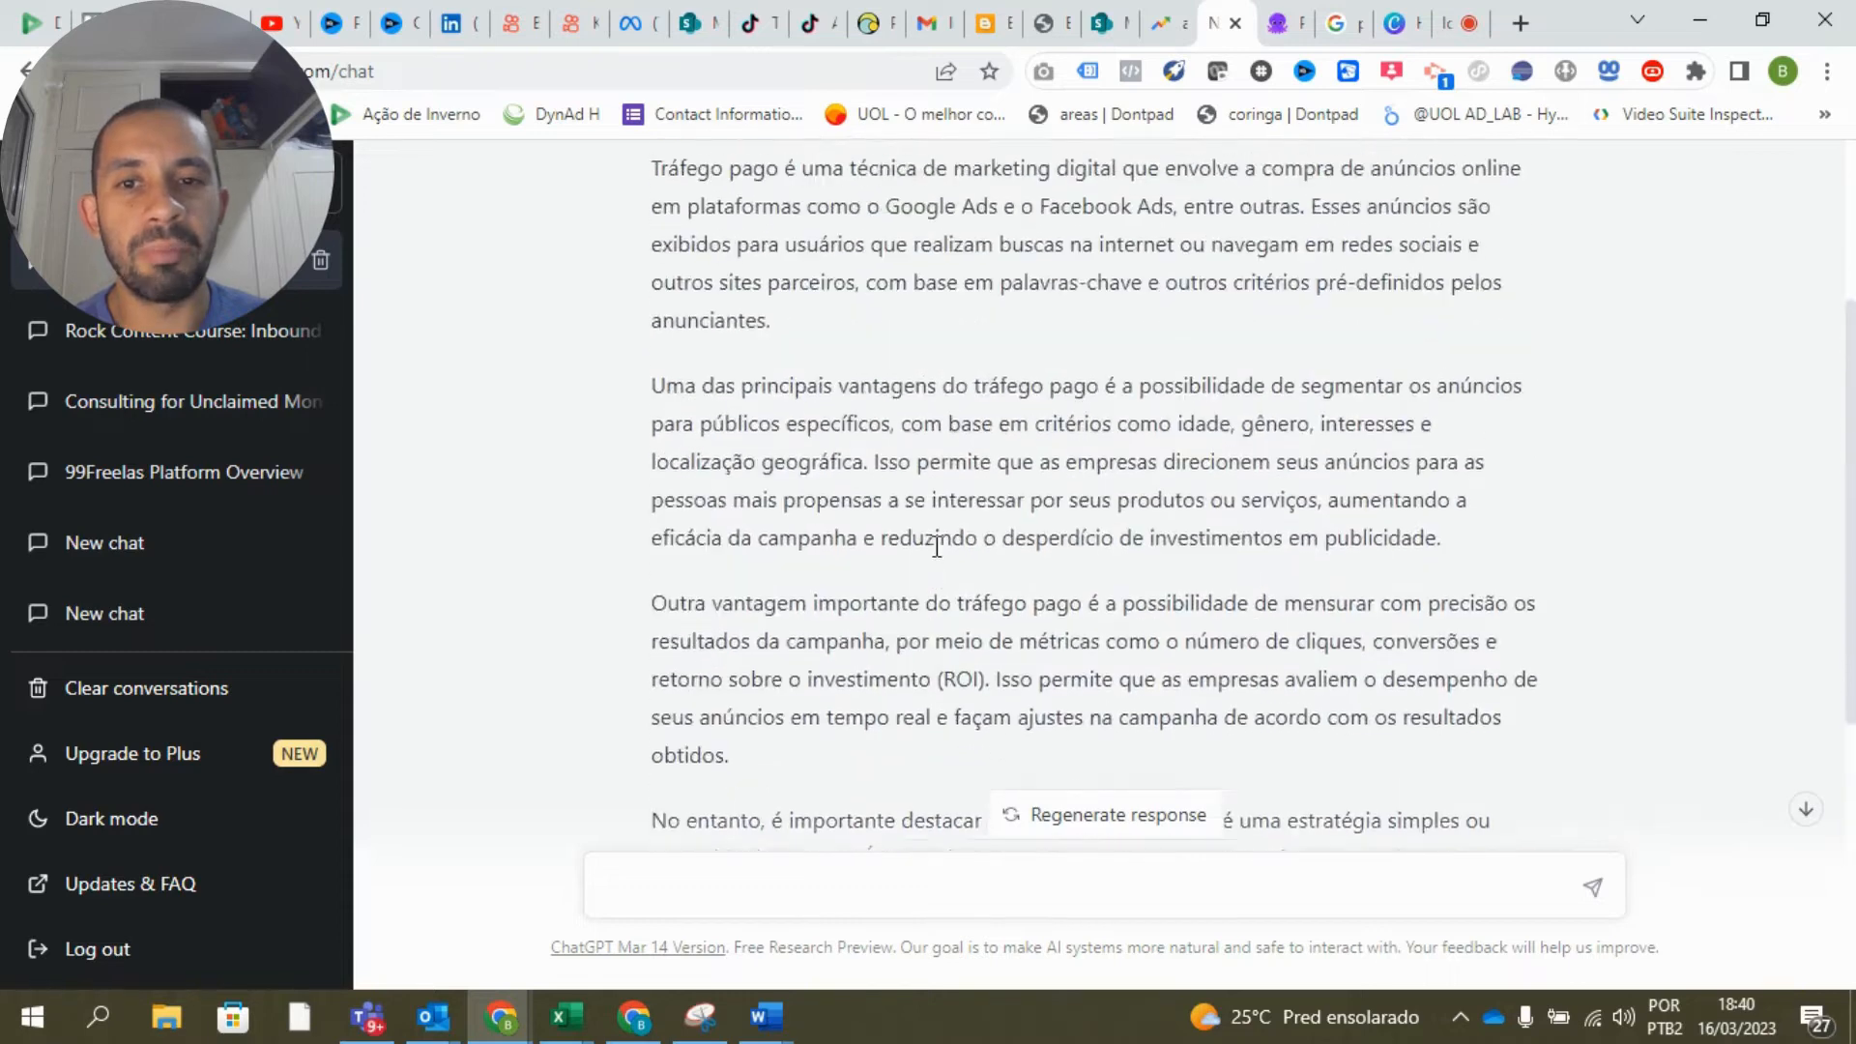
{"action": "scroll", "coordinate": [710, 317], "scroll_direction": "up", "scroll_amount": 1}
{"action": "left_click_drag", "start_coordinate": [657, 277], "coordinate": [1510, 725]}
{"action": "scroll", "coordinate": [1509, 741], "scroll_direction": "down", "scroll_amount": 9}
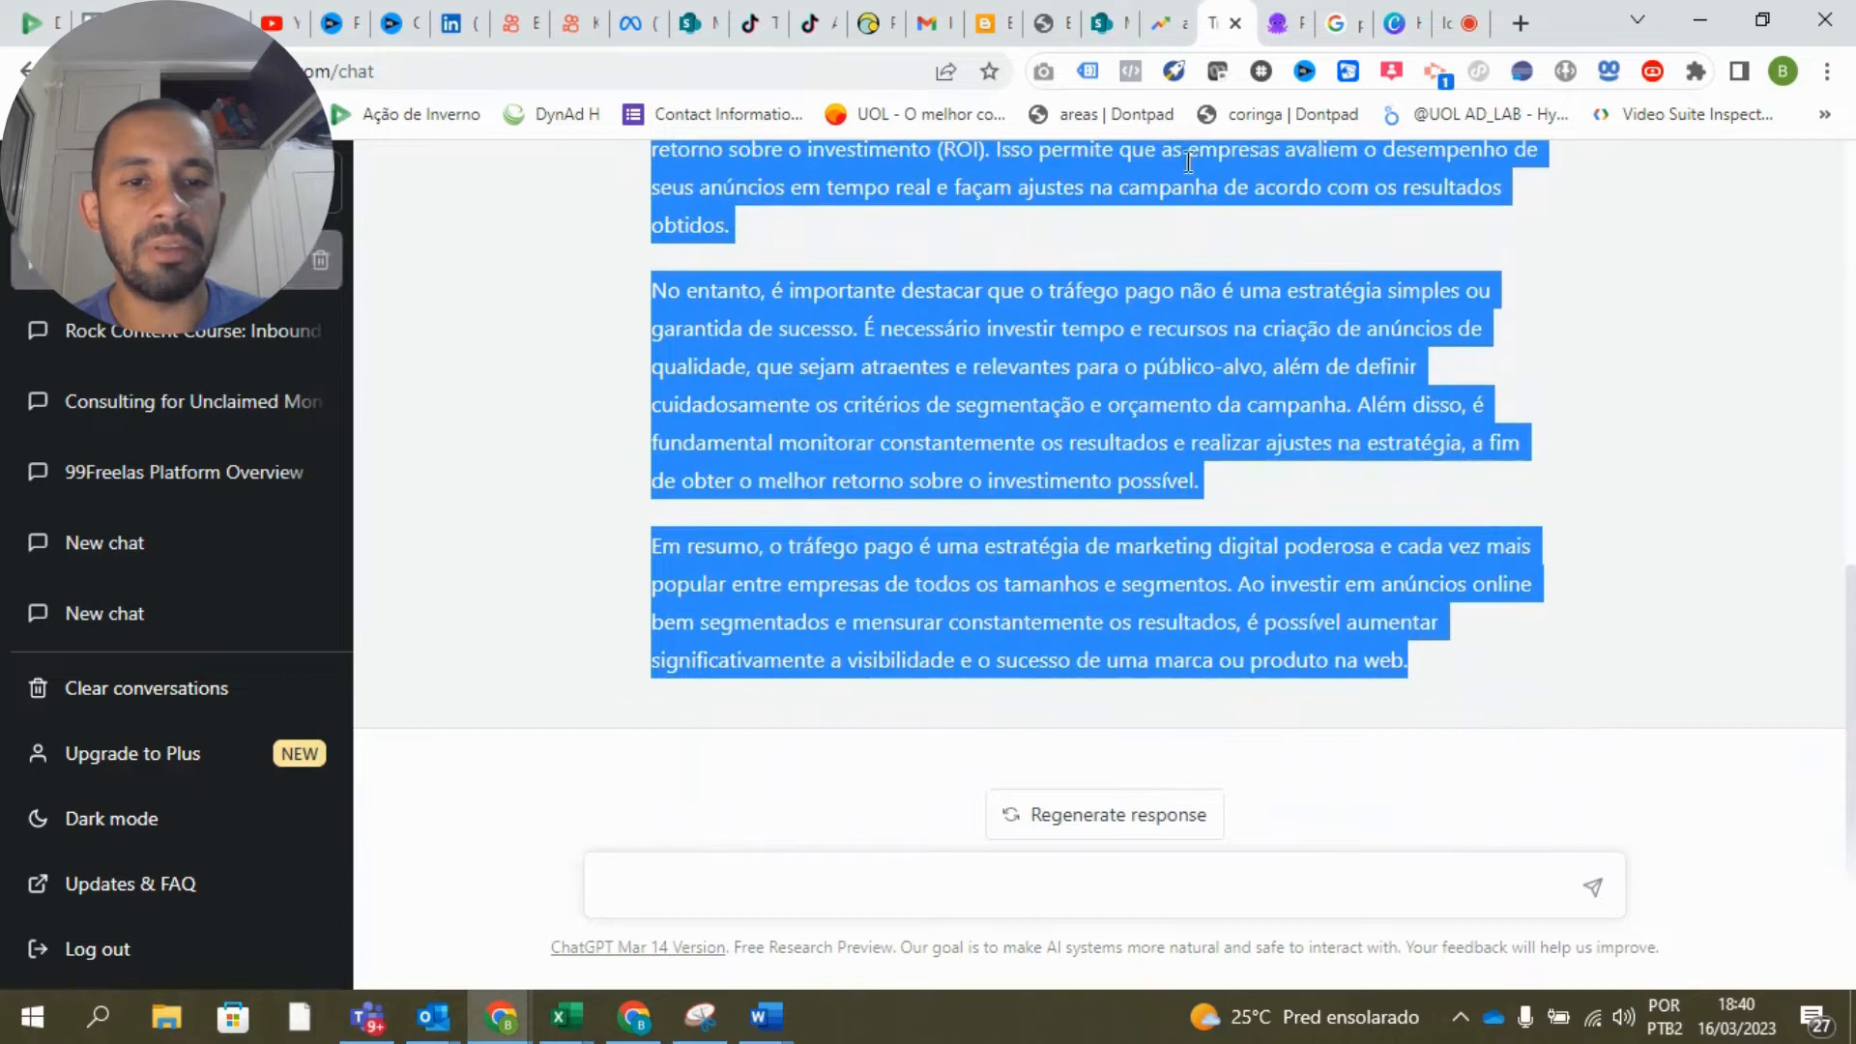
Switch back to Pictory and paste the copied article into the script body.
{"action": "left_click", "coordinate": [1276, 23]}
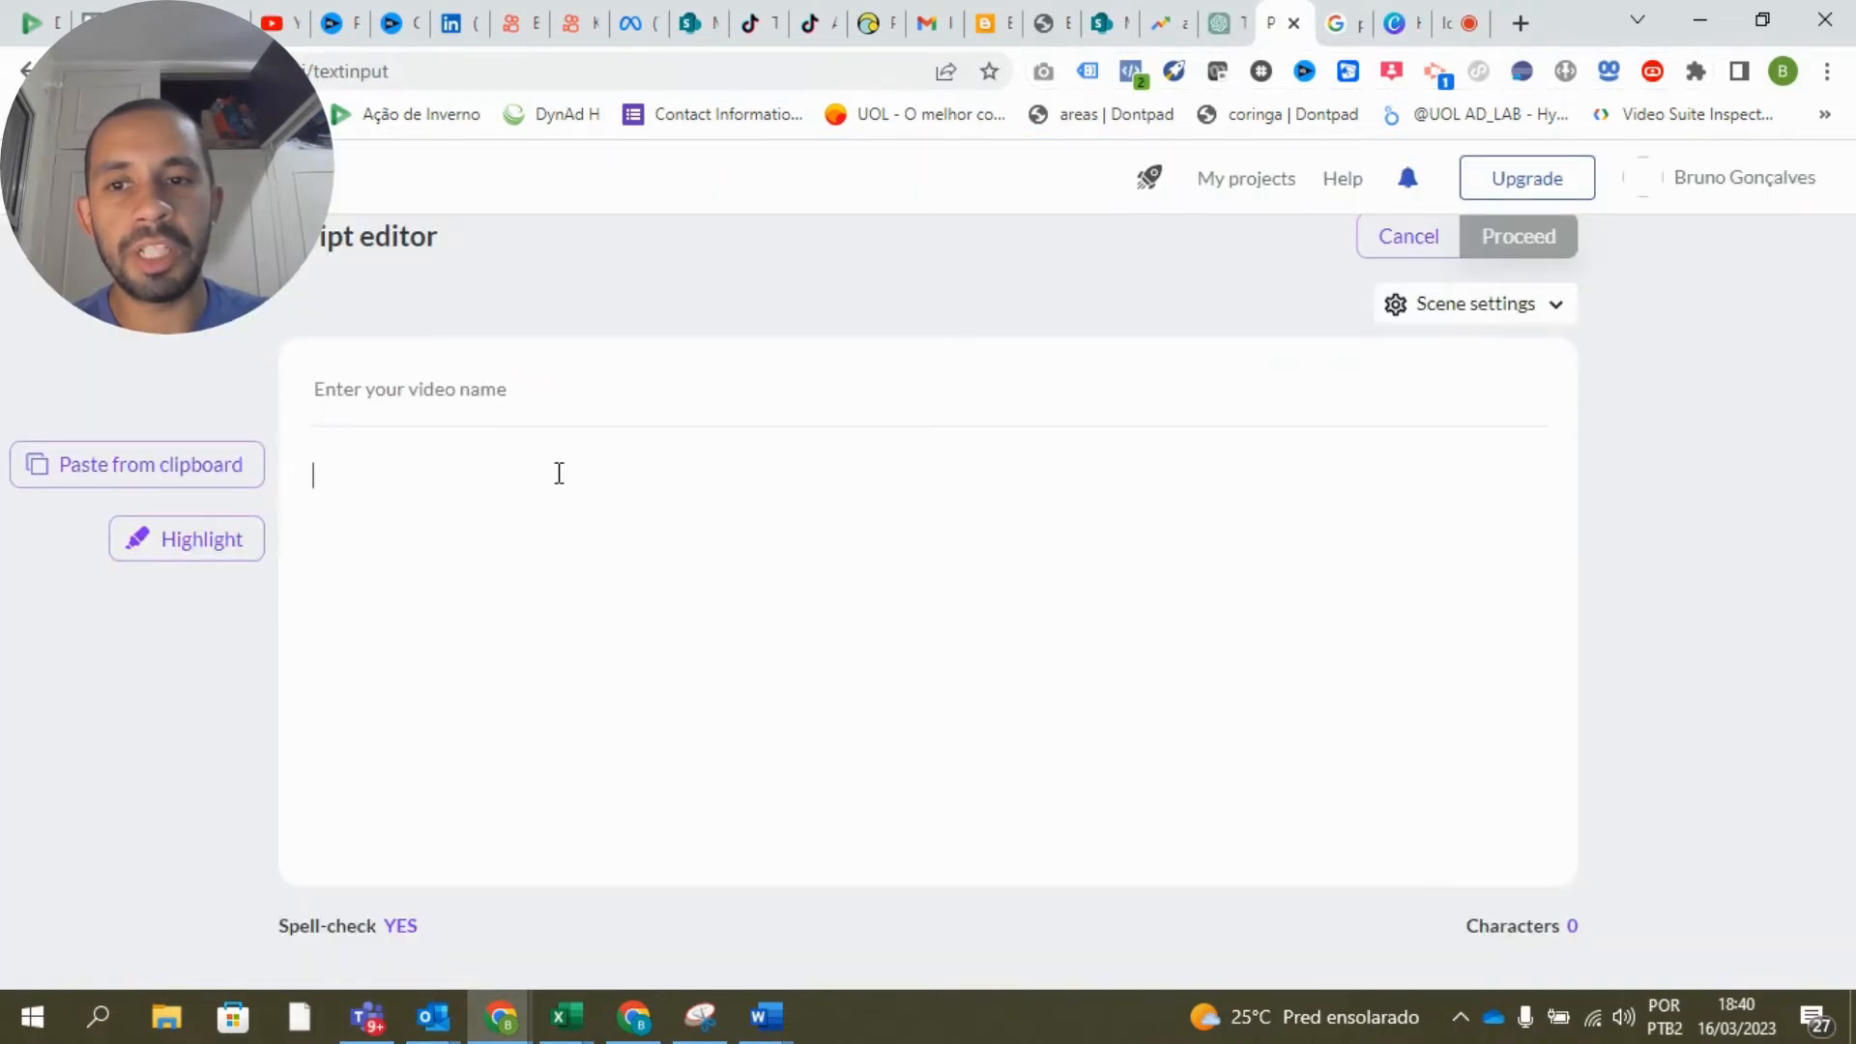
{"action": "key", "text": "ctrl+v"}
{"action": "scroll", "coordinate": [558, 474], "scroll_direction": "up", "scroll_amount": 10}
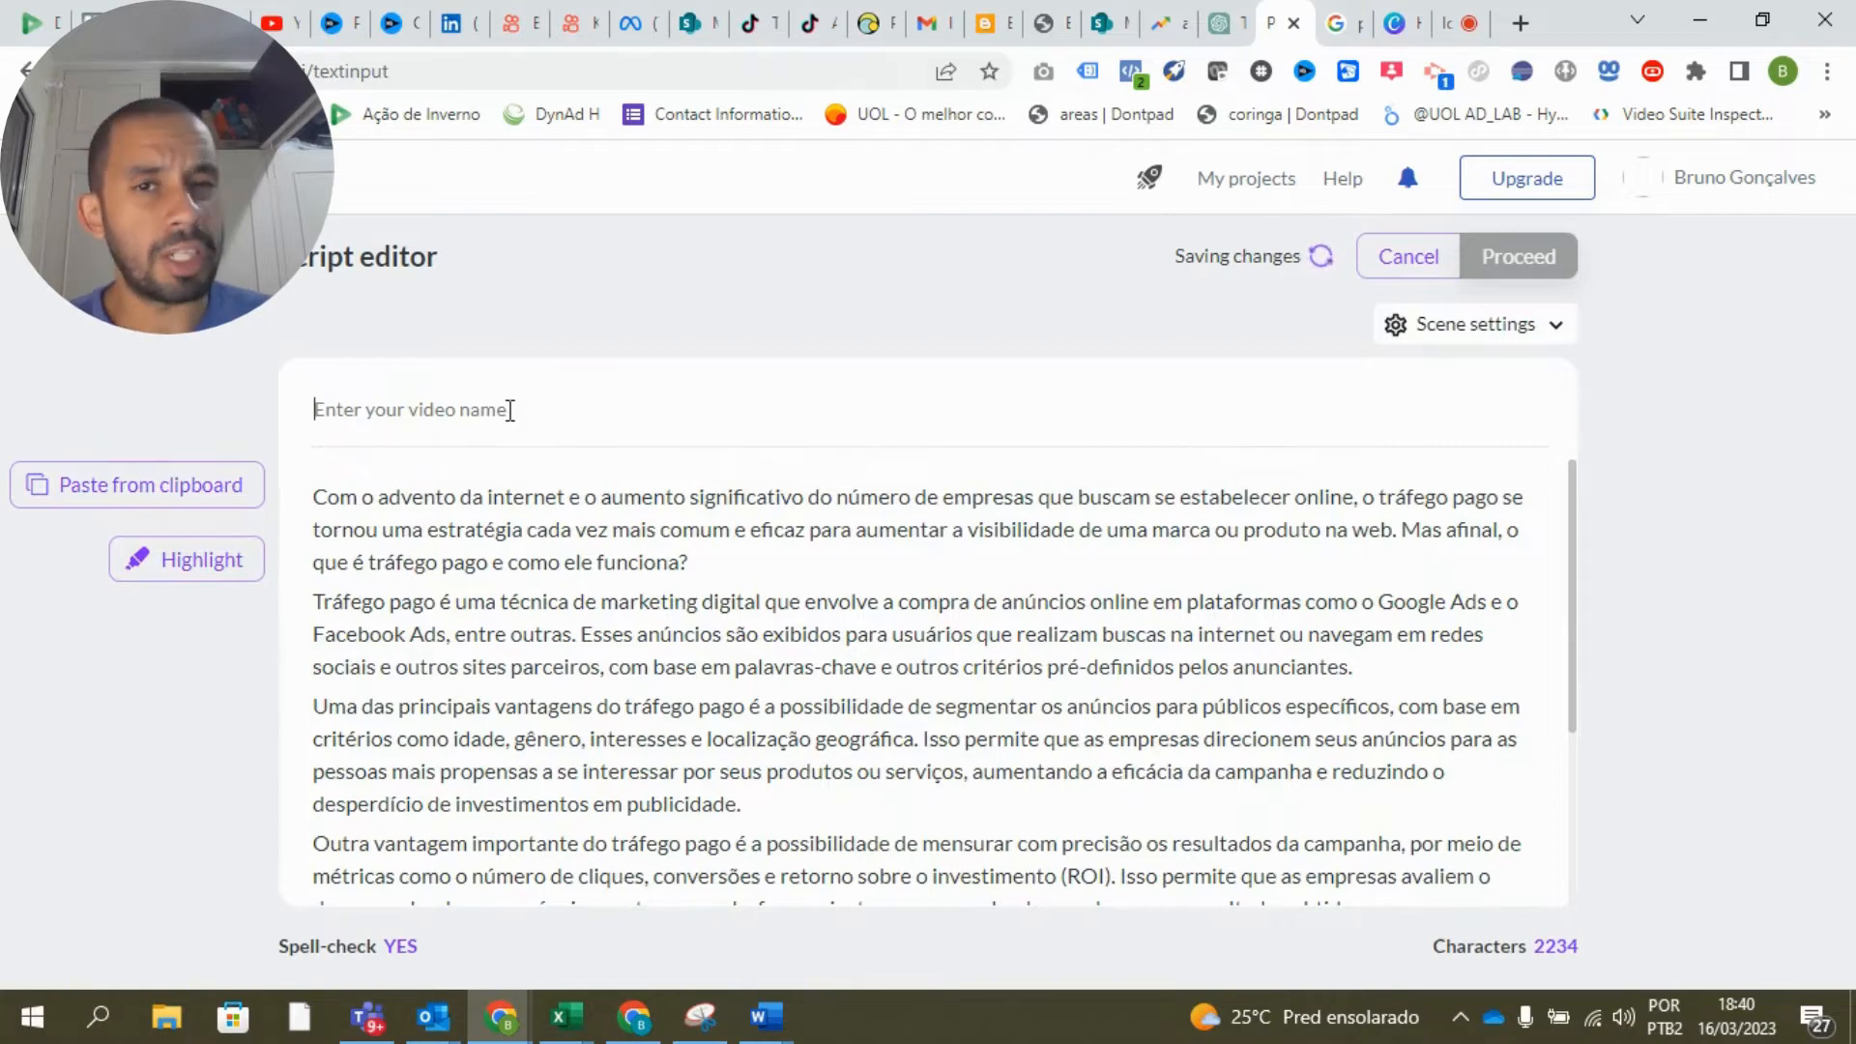
Name the video "O que é tráfego pago?" and proceed to the template selection.
{"action": "left_click", "coordinate": [510, 409]}
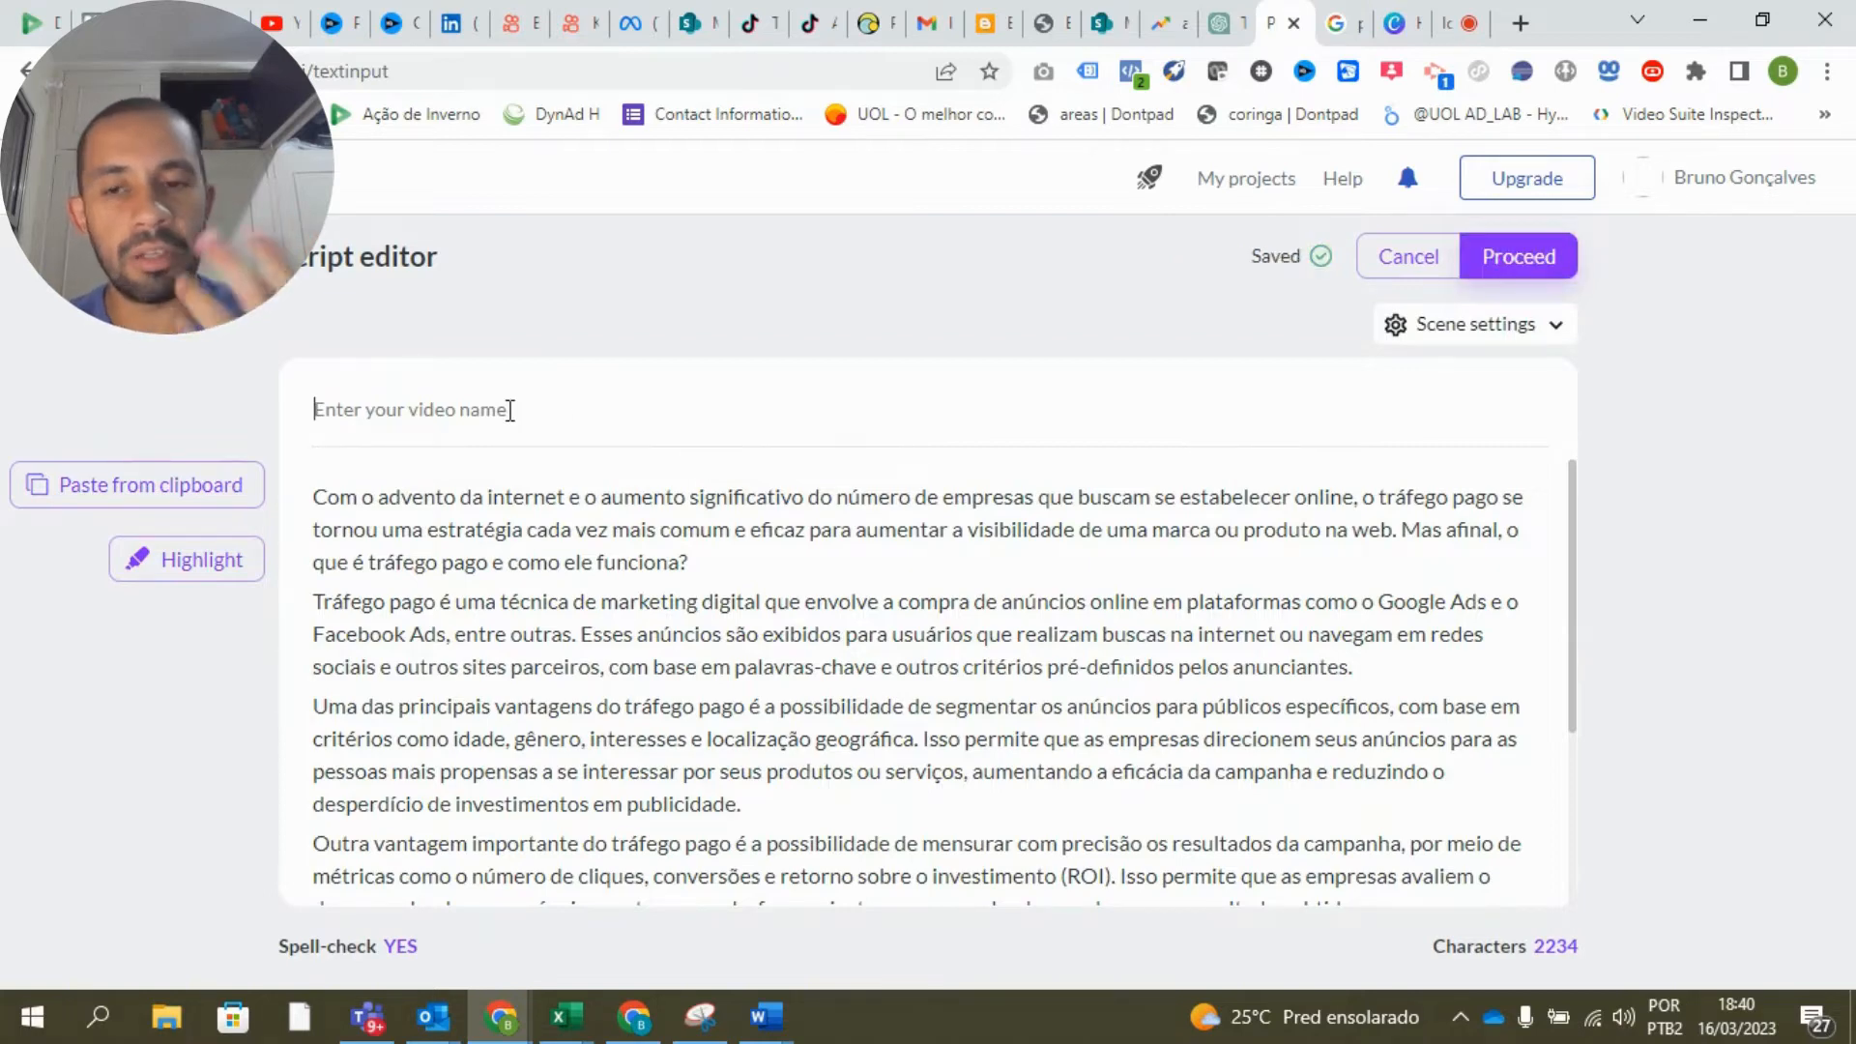
{"action": "type", "text": "C"}
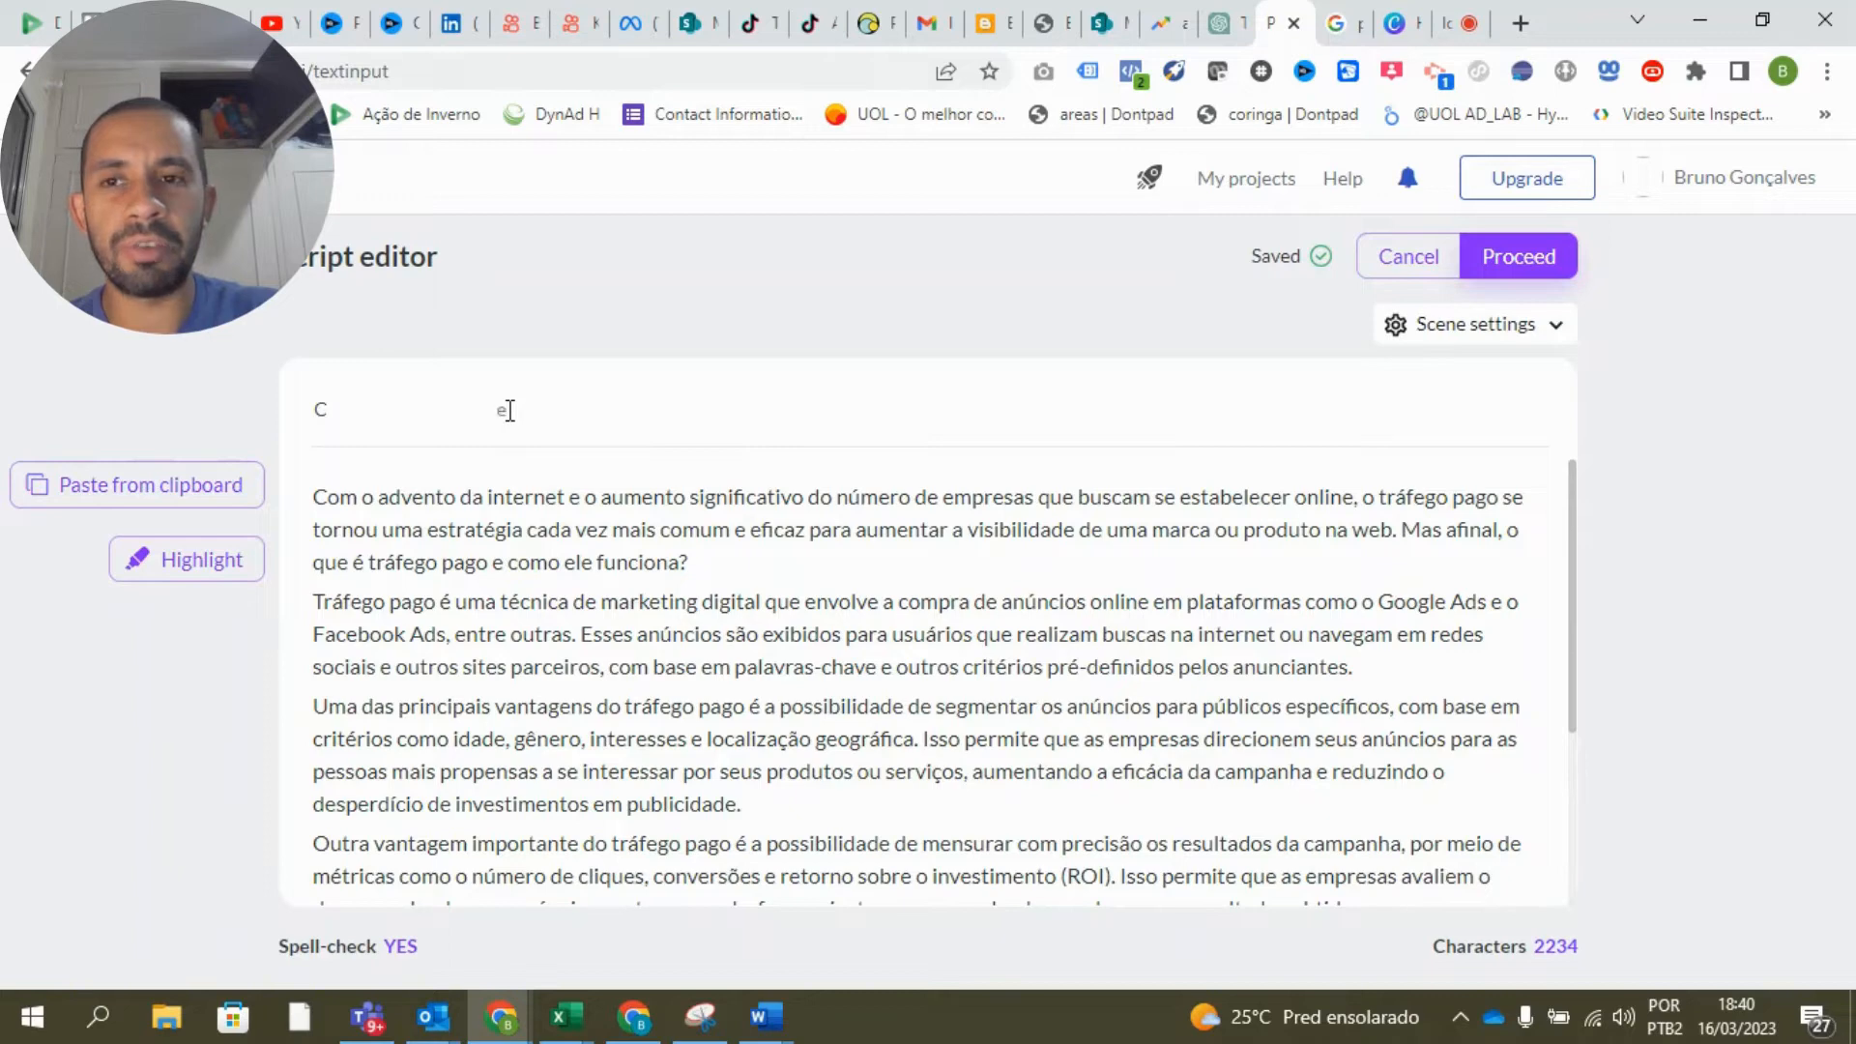
{"action": "type", "text": "o"}
{"action": "key", "text": "BackSpace"}
{"action": "key", "text": "BackSpace"}
{"action": "type", "text": "C"}
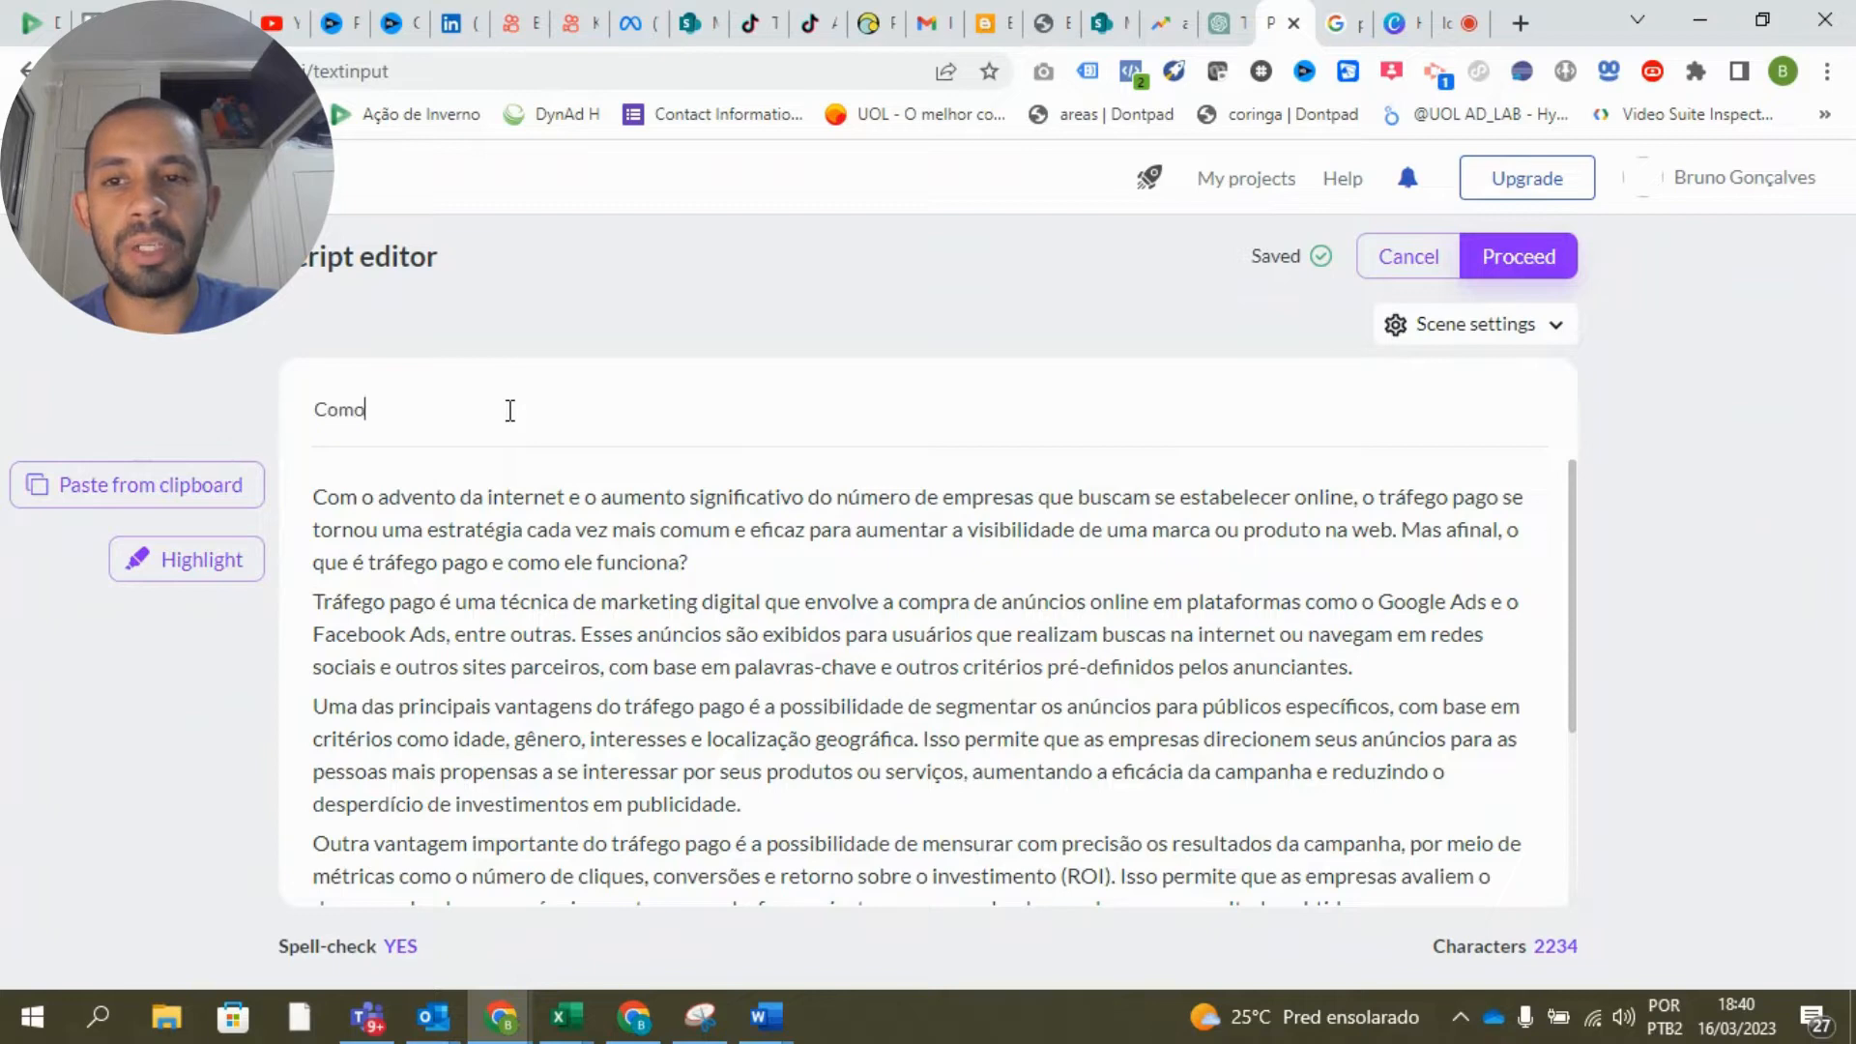
{"action": "key", "text": "BackSpace"}
{"action": "type", "text": "O que é tráfego pago?"}
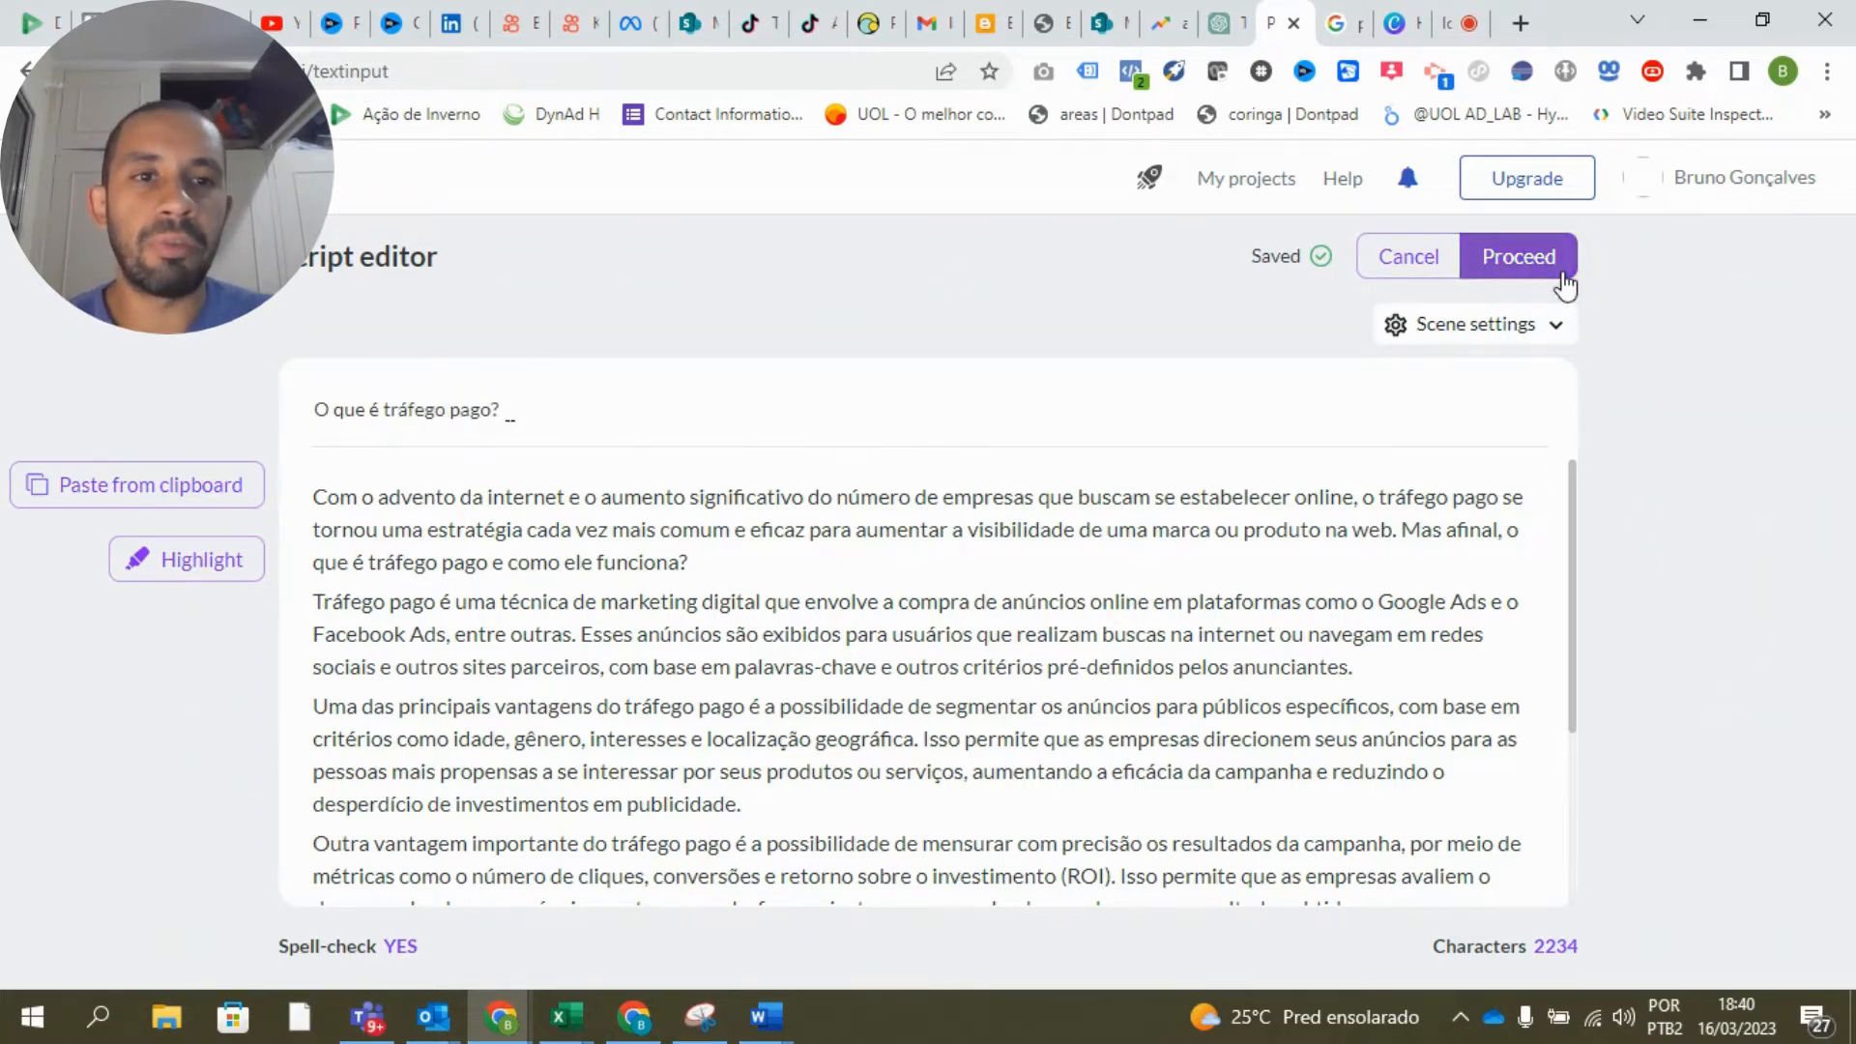
{"action": "left_click", "coordinate": [1563, 279]}
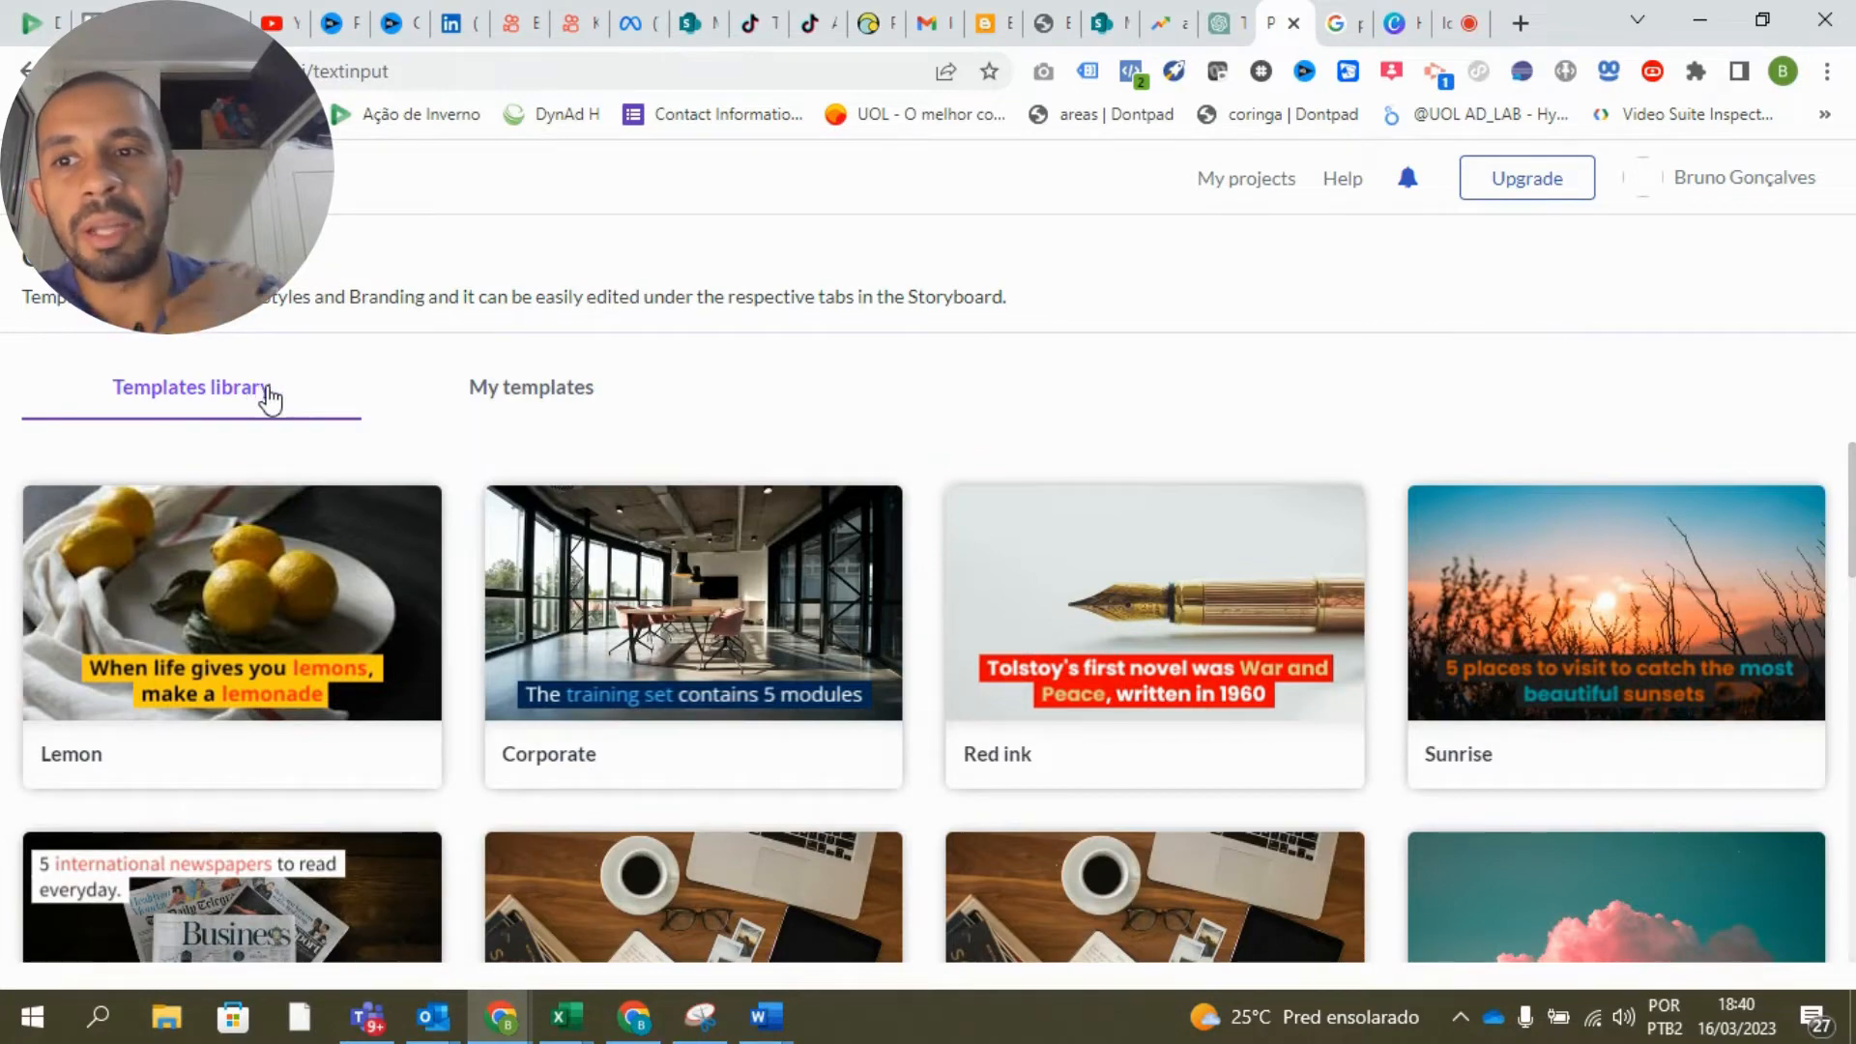
Choose the Standard template from the templates library with the 9:16 aspect ratio and continue to the storyboard.
{"action": "scroll", "coordinate": [1183, 473], "scroll_direction": "down", "scroll_amount": 4}
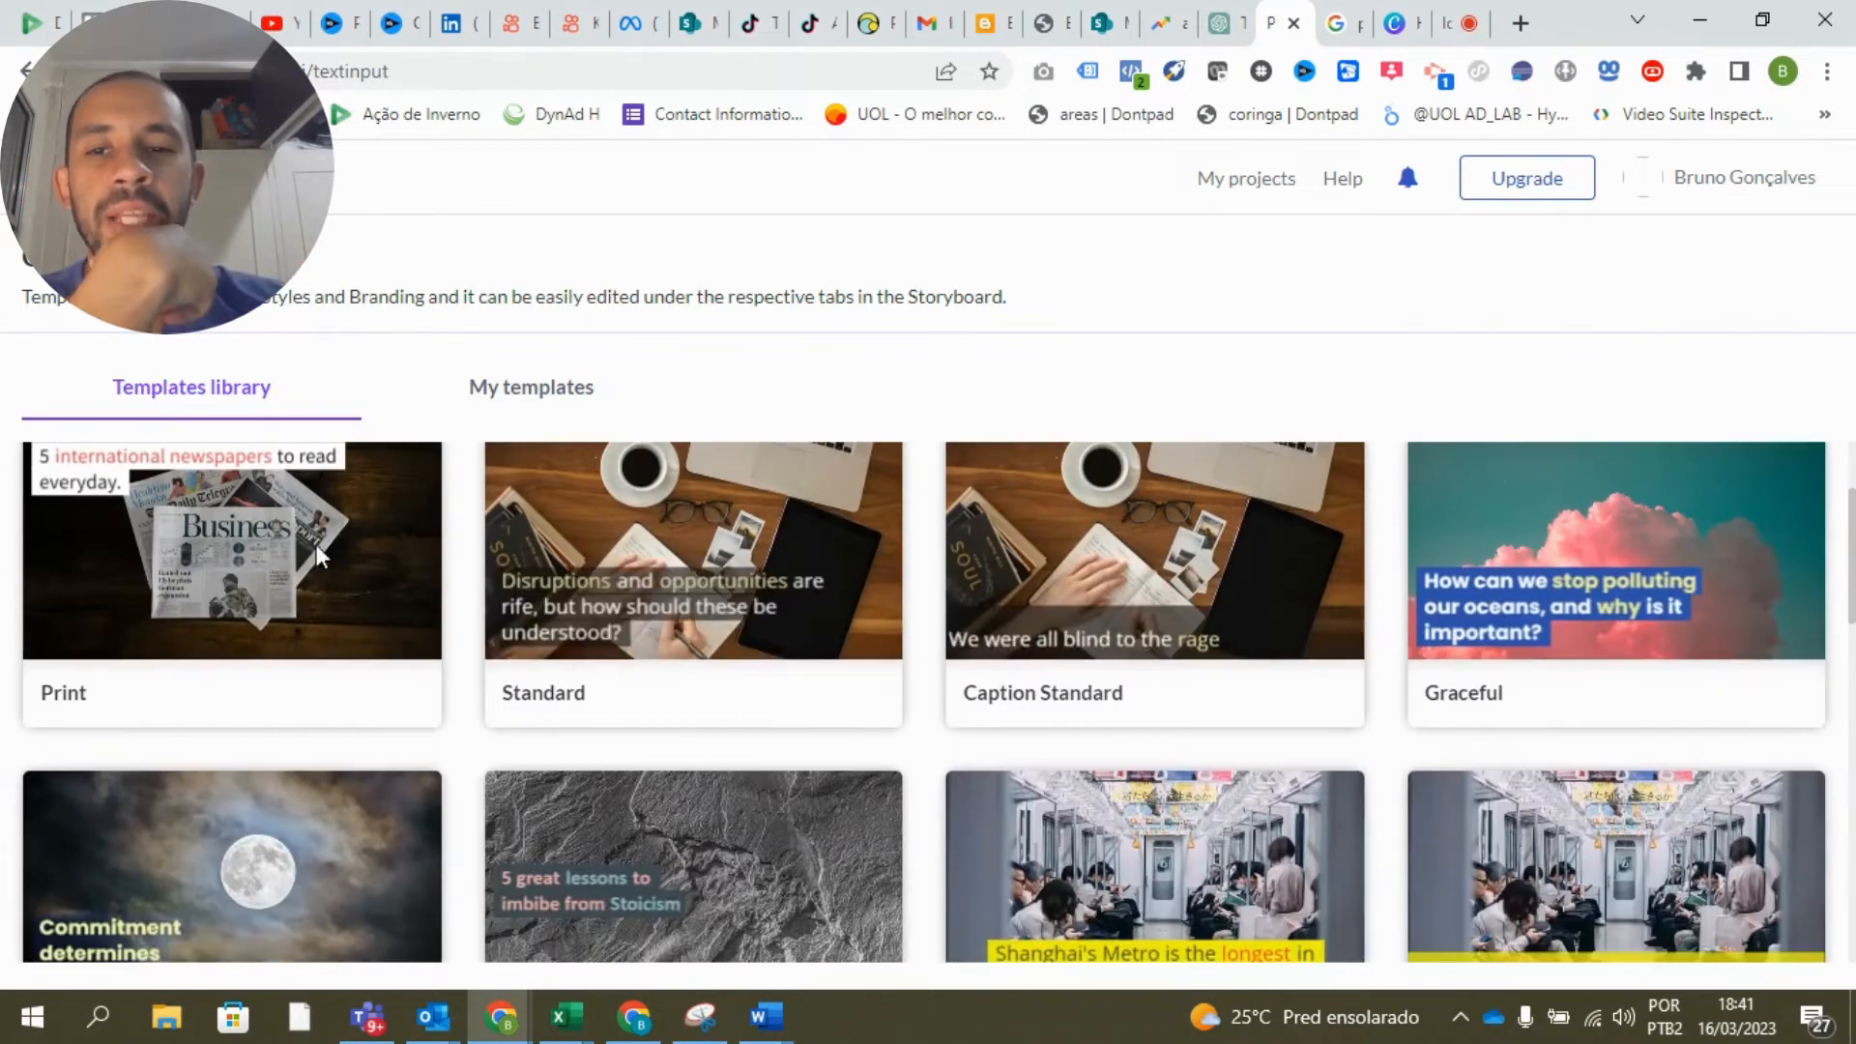
{"action": "scroll", "coordinate": [561, 595], "scroll_direction": "up", "scroll_amount": 3}
{"action": "scroll", "coordinate": [609, 676], "scroll_direction": "down", "scroll_amount": 3}
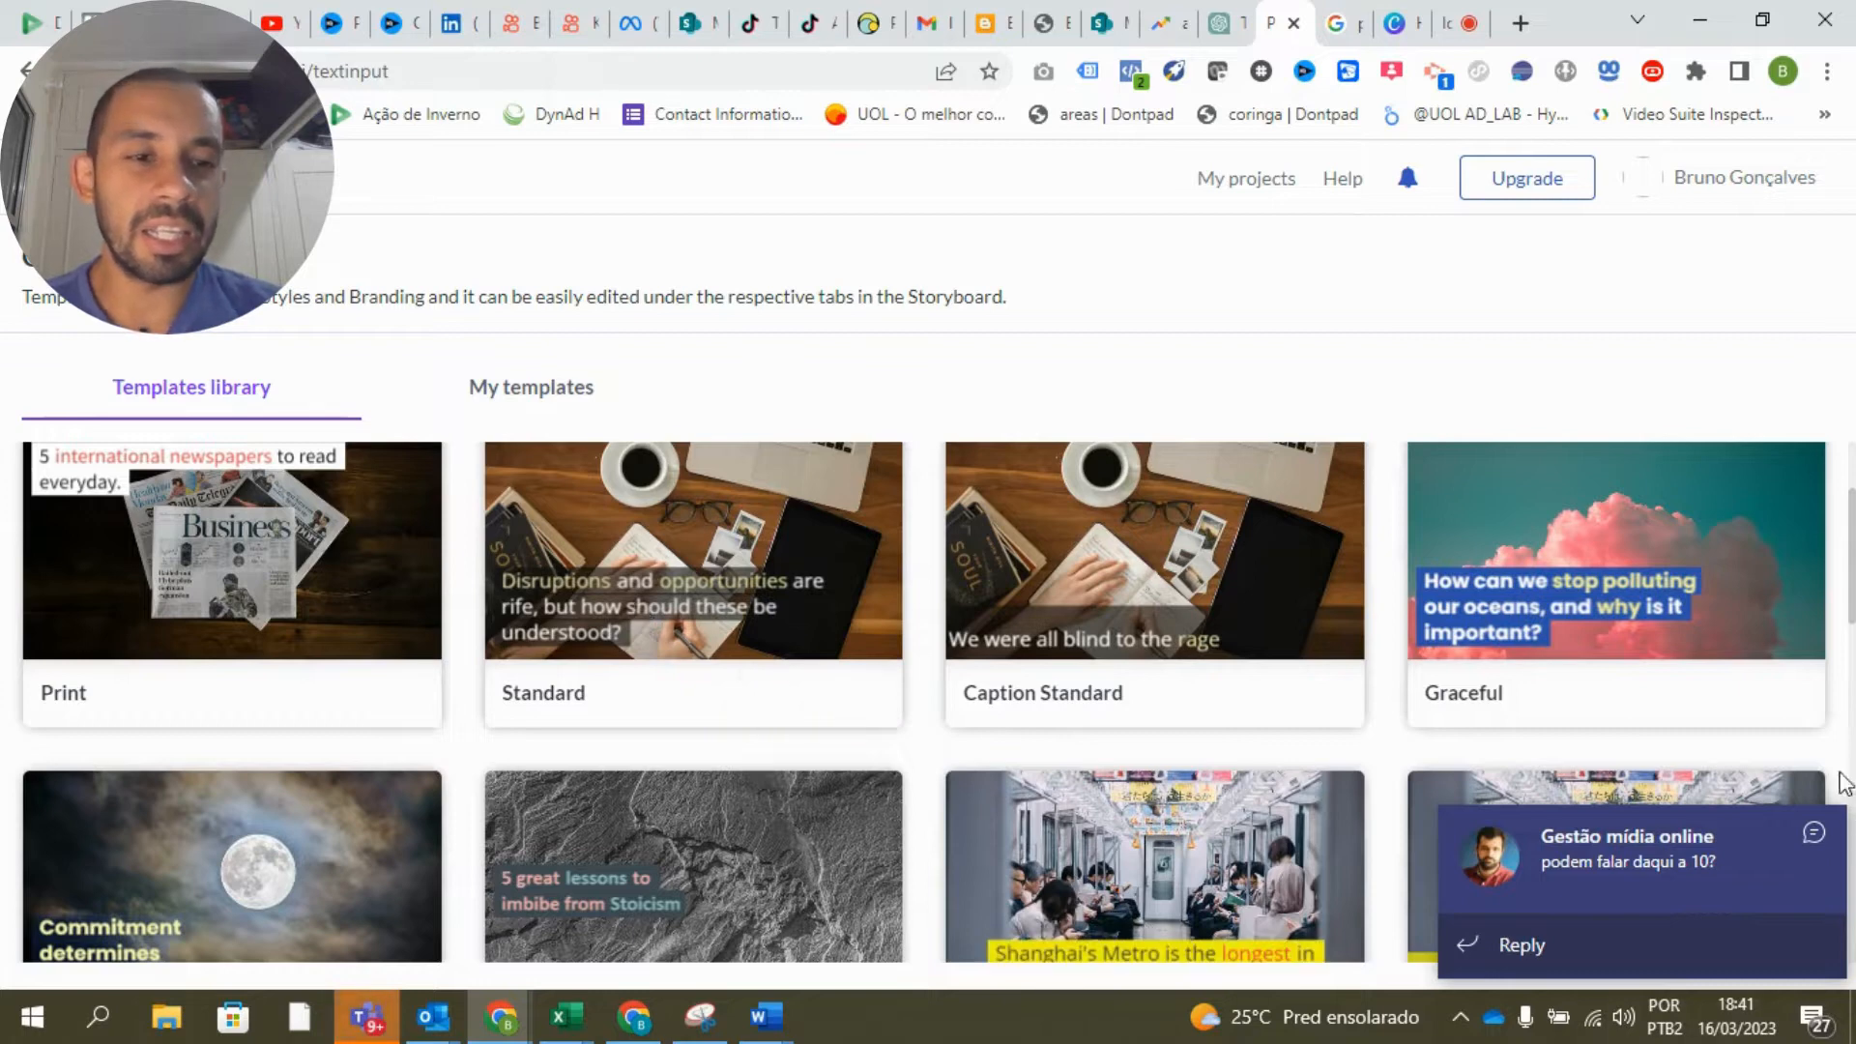
{"action": "left_click", "coordinate": [1817, 831]}
{"action": "mouse_move", "coordinate": [723, 606]}
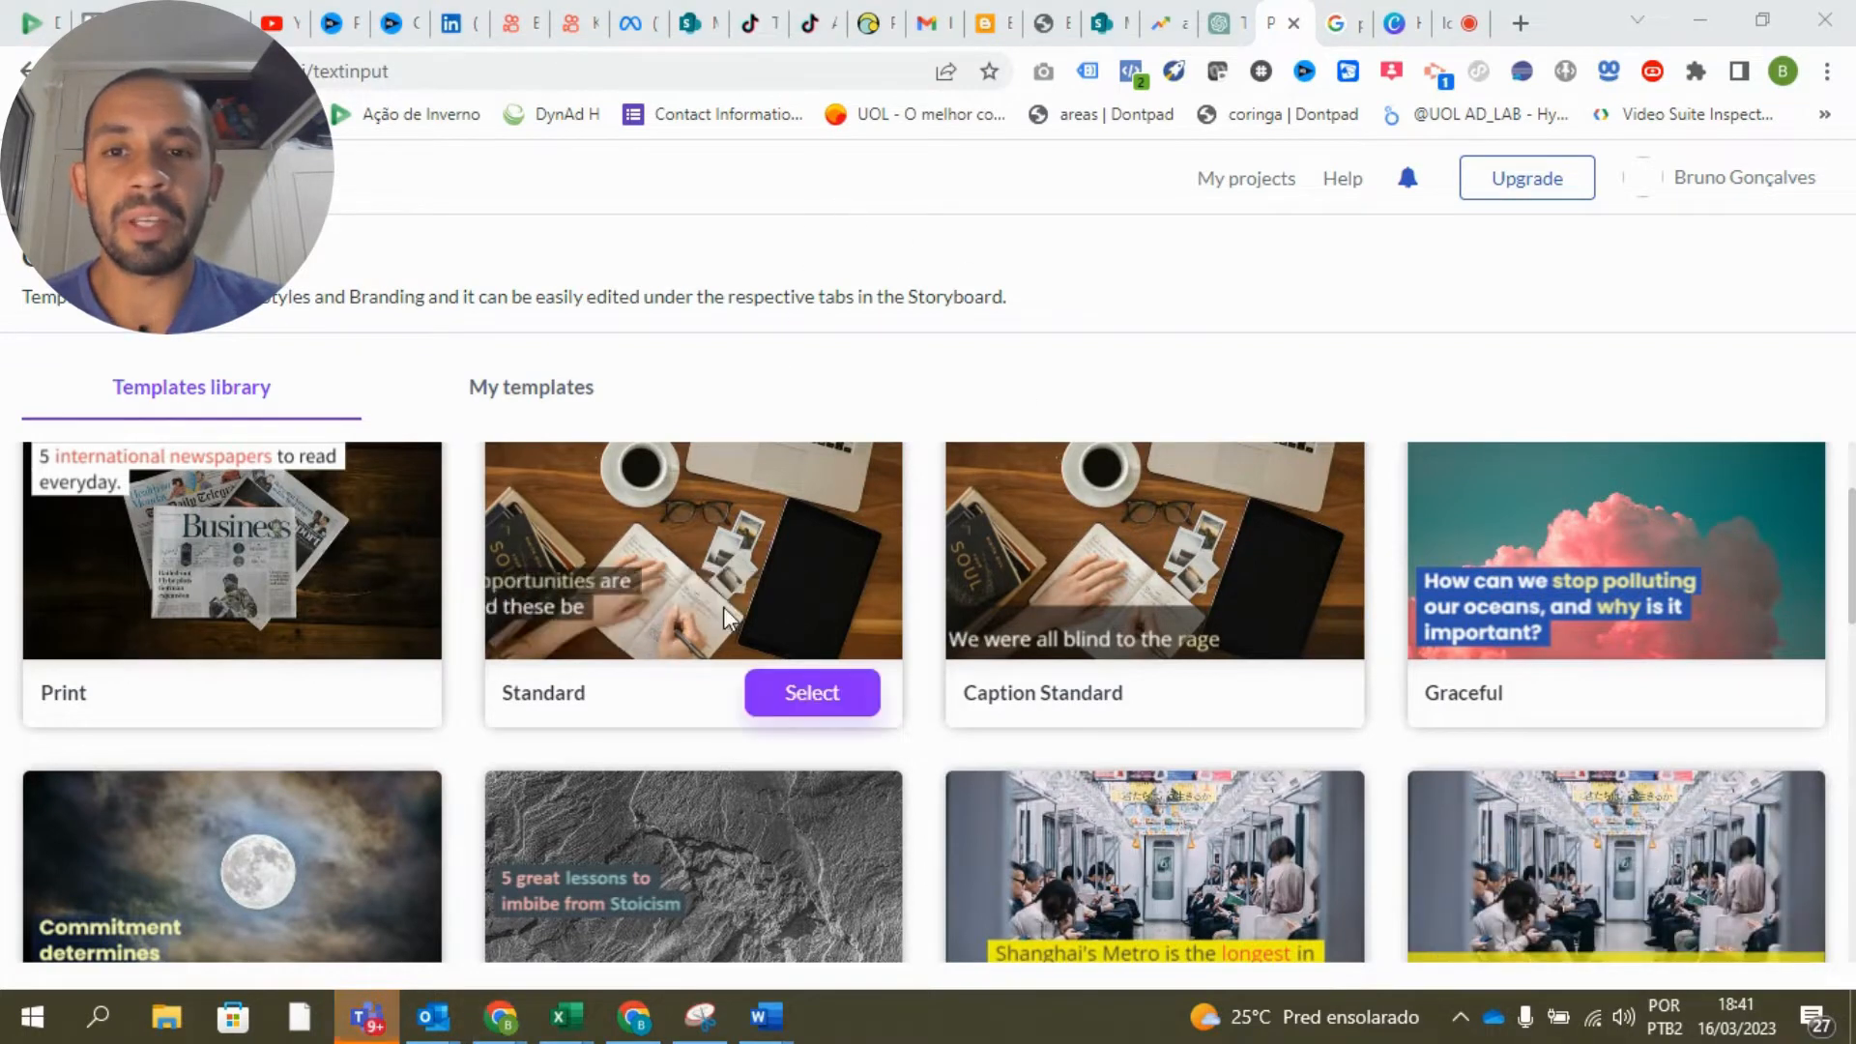
{"action": "left_click", "coordinate": [764, 684]}
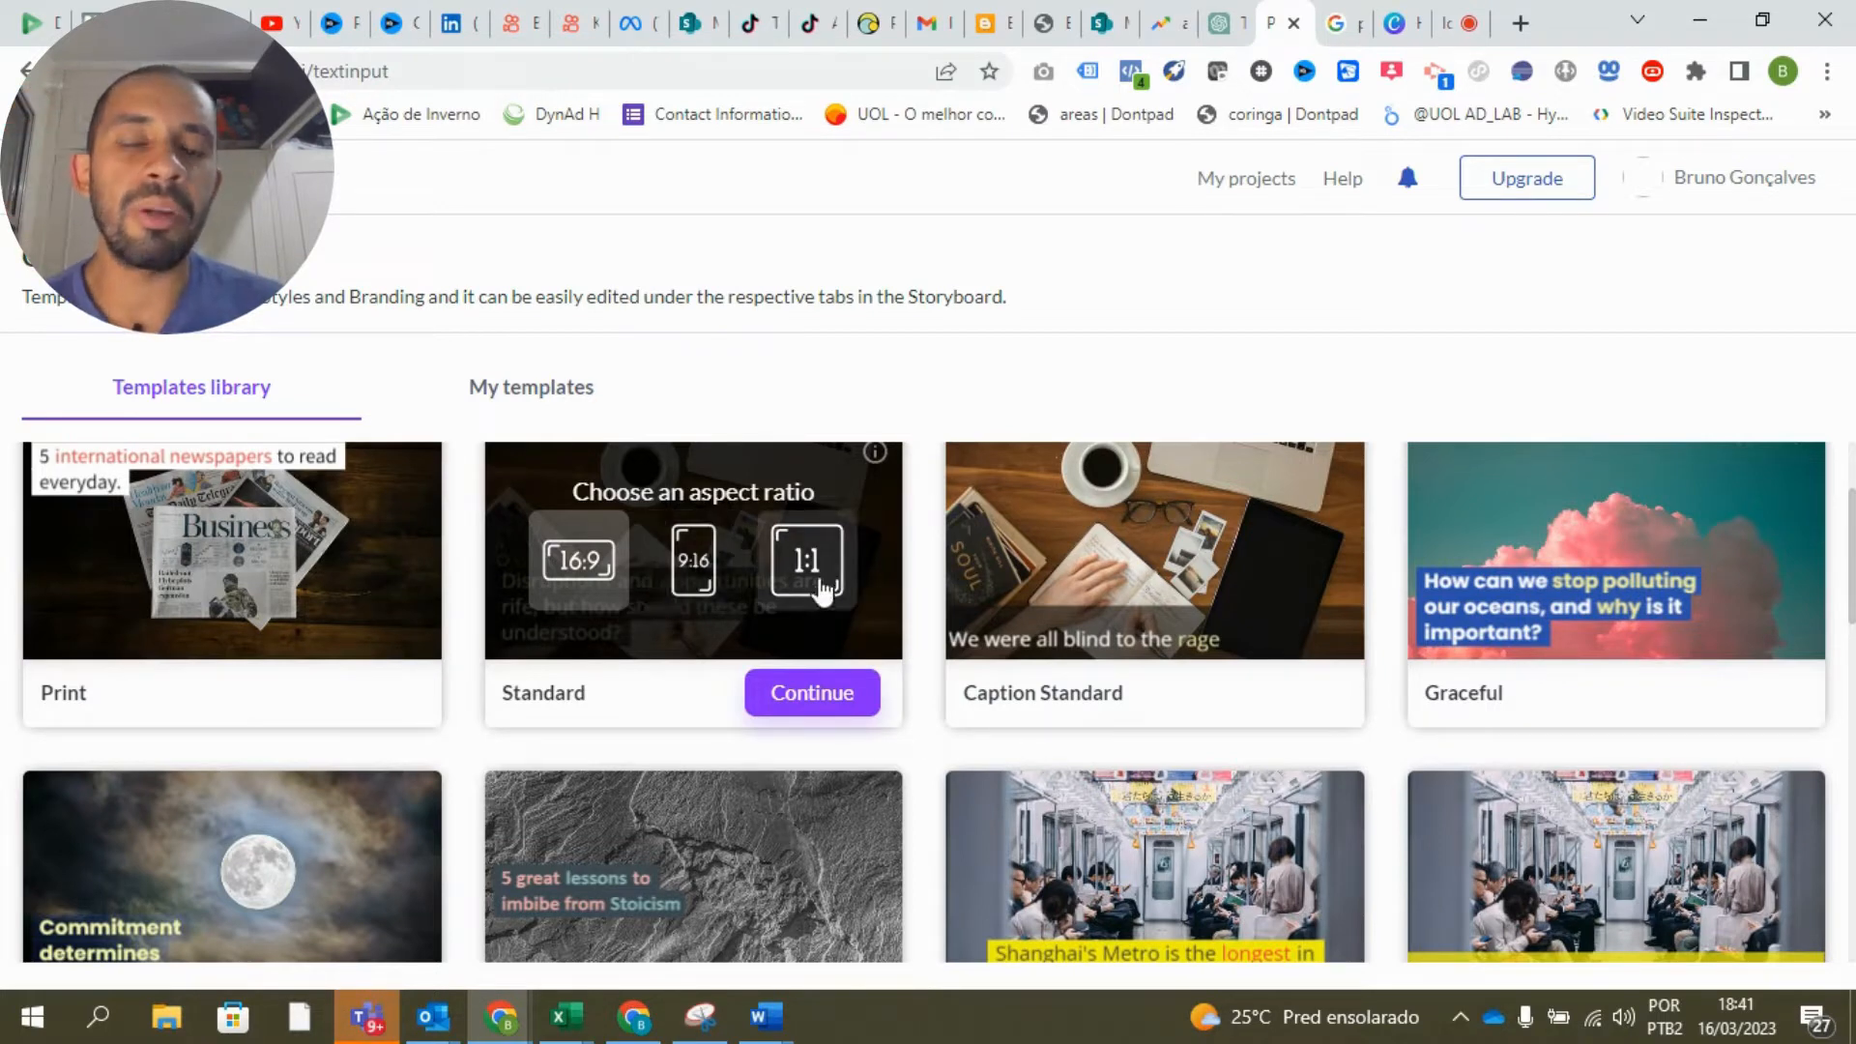
{"action": "left_click", "coordinate": [713, 565]}
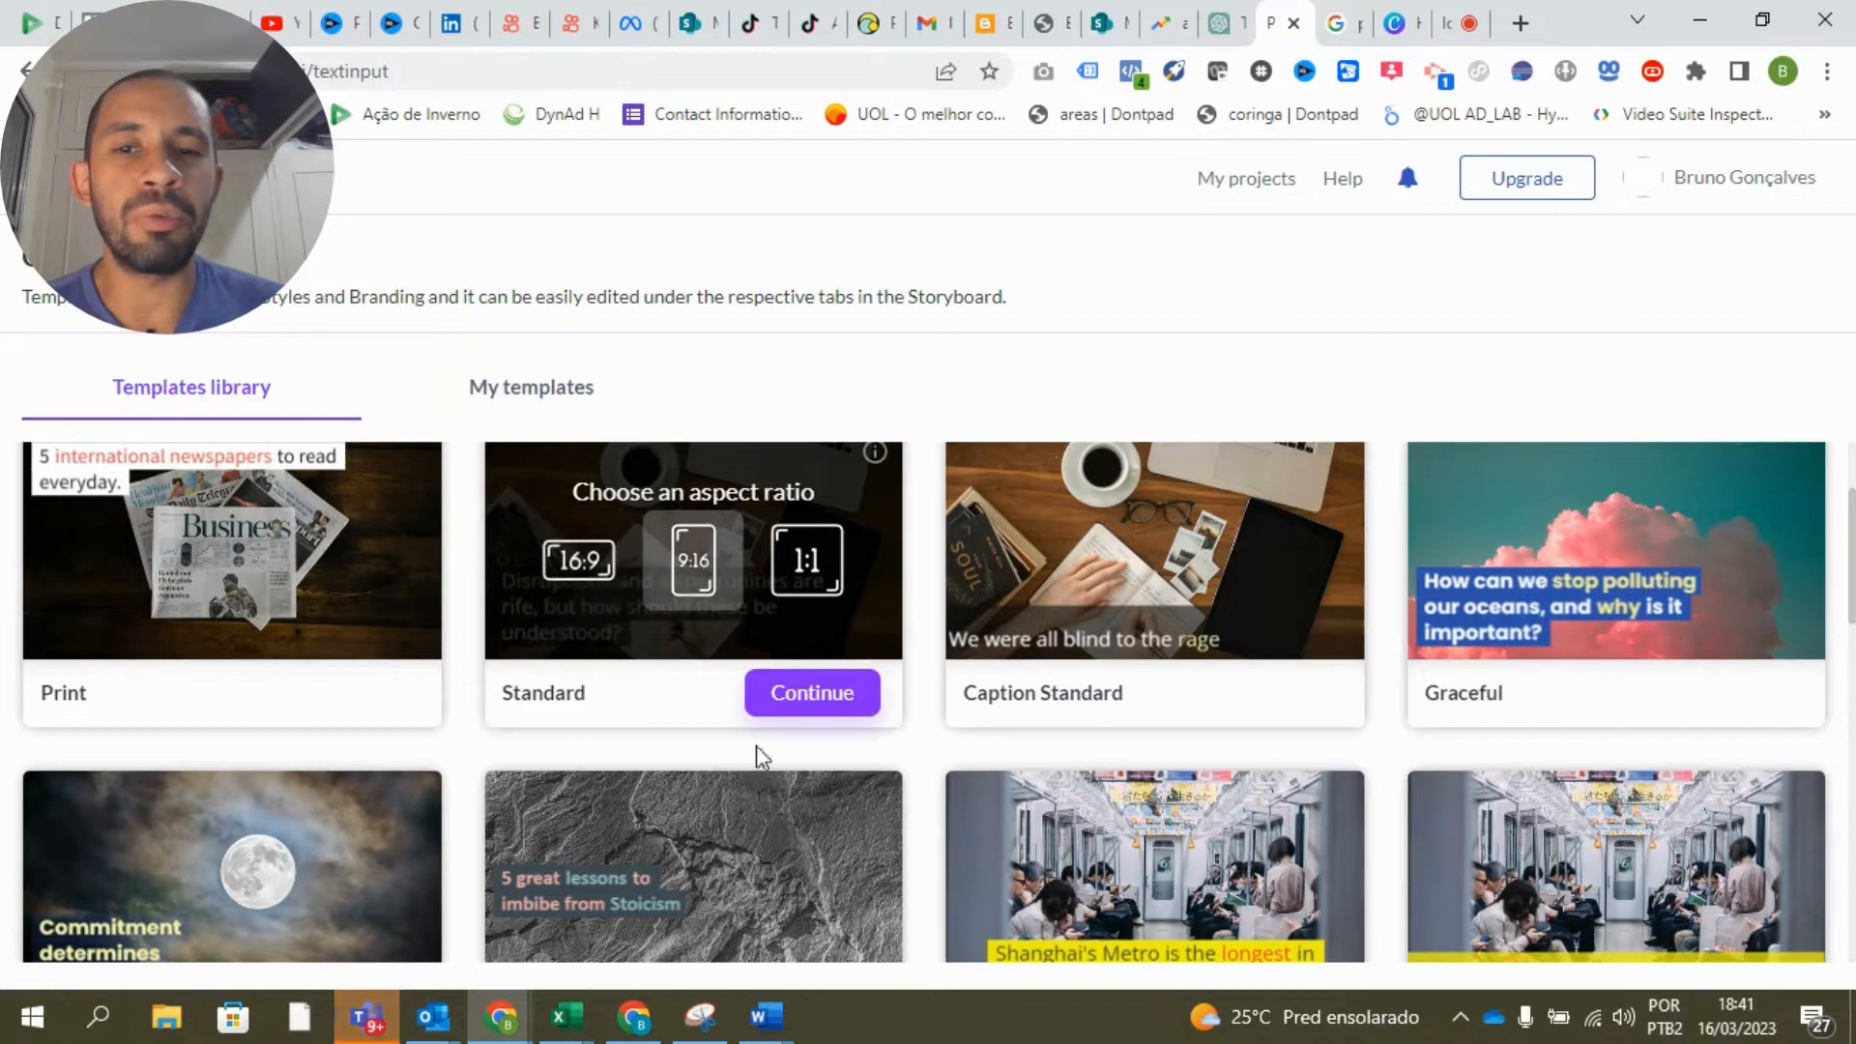
{"action": "left_click", "coordinate": [800, 703]}
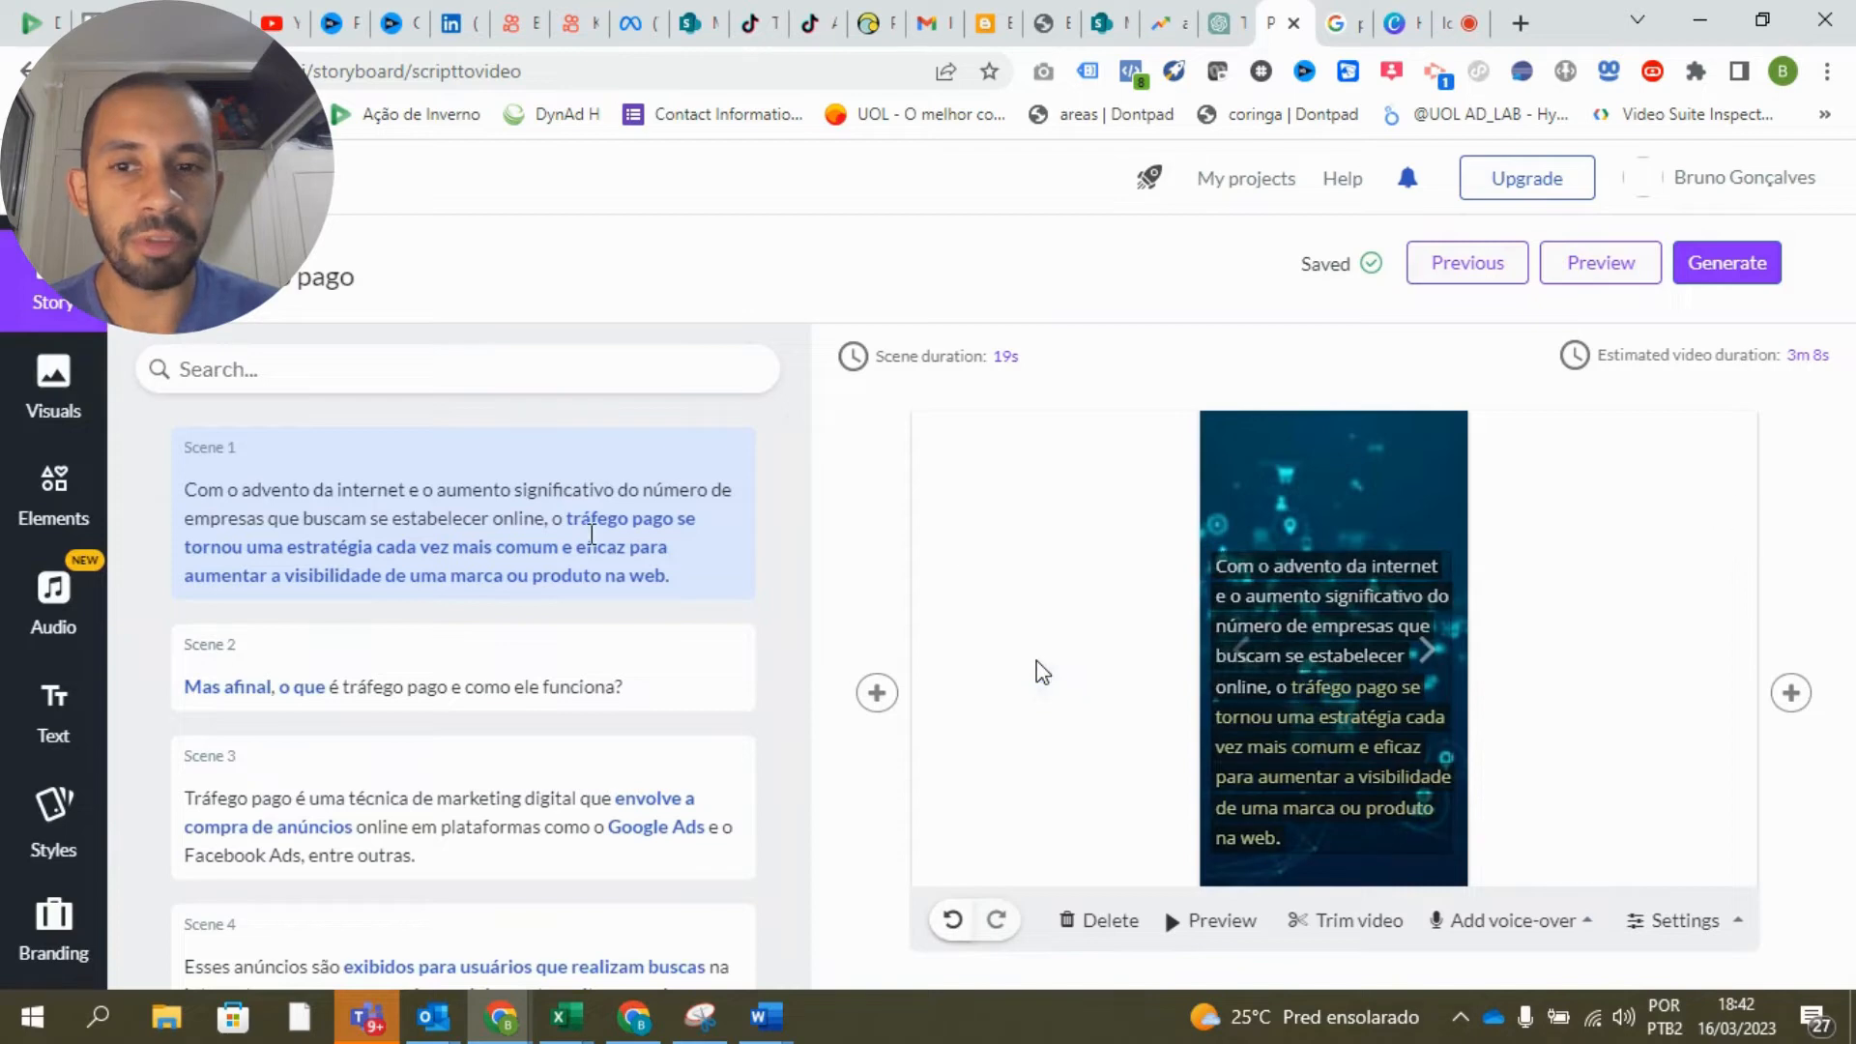
Preview scene 1 and scene 2 of the storyboard.
{"action": "scroll", "coordinate": [248, 484], "scroll_direction": "down", "scroll_amount": 2}
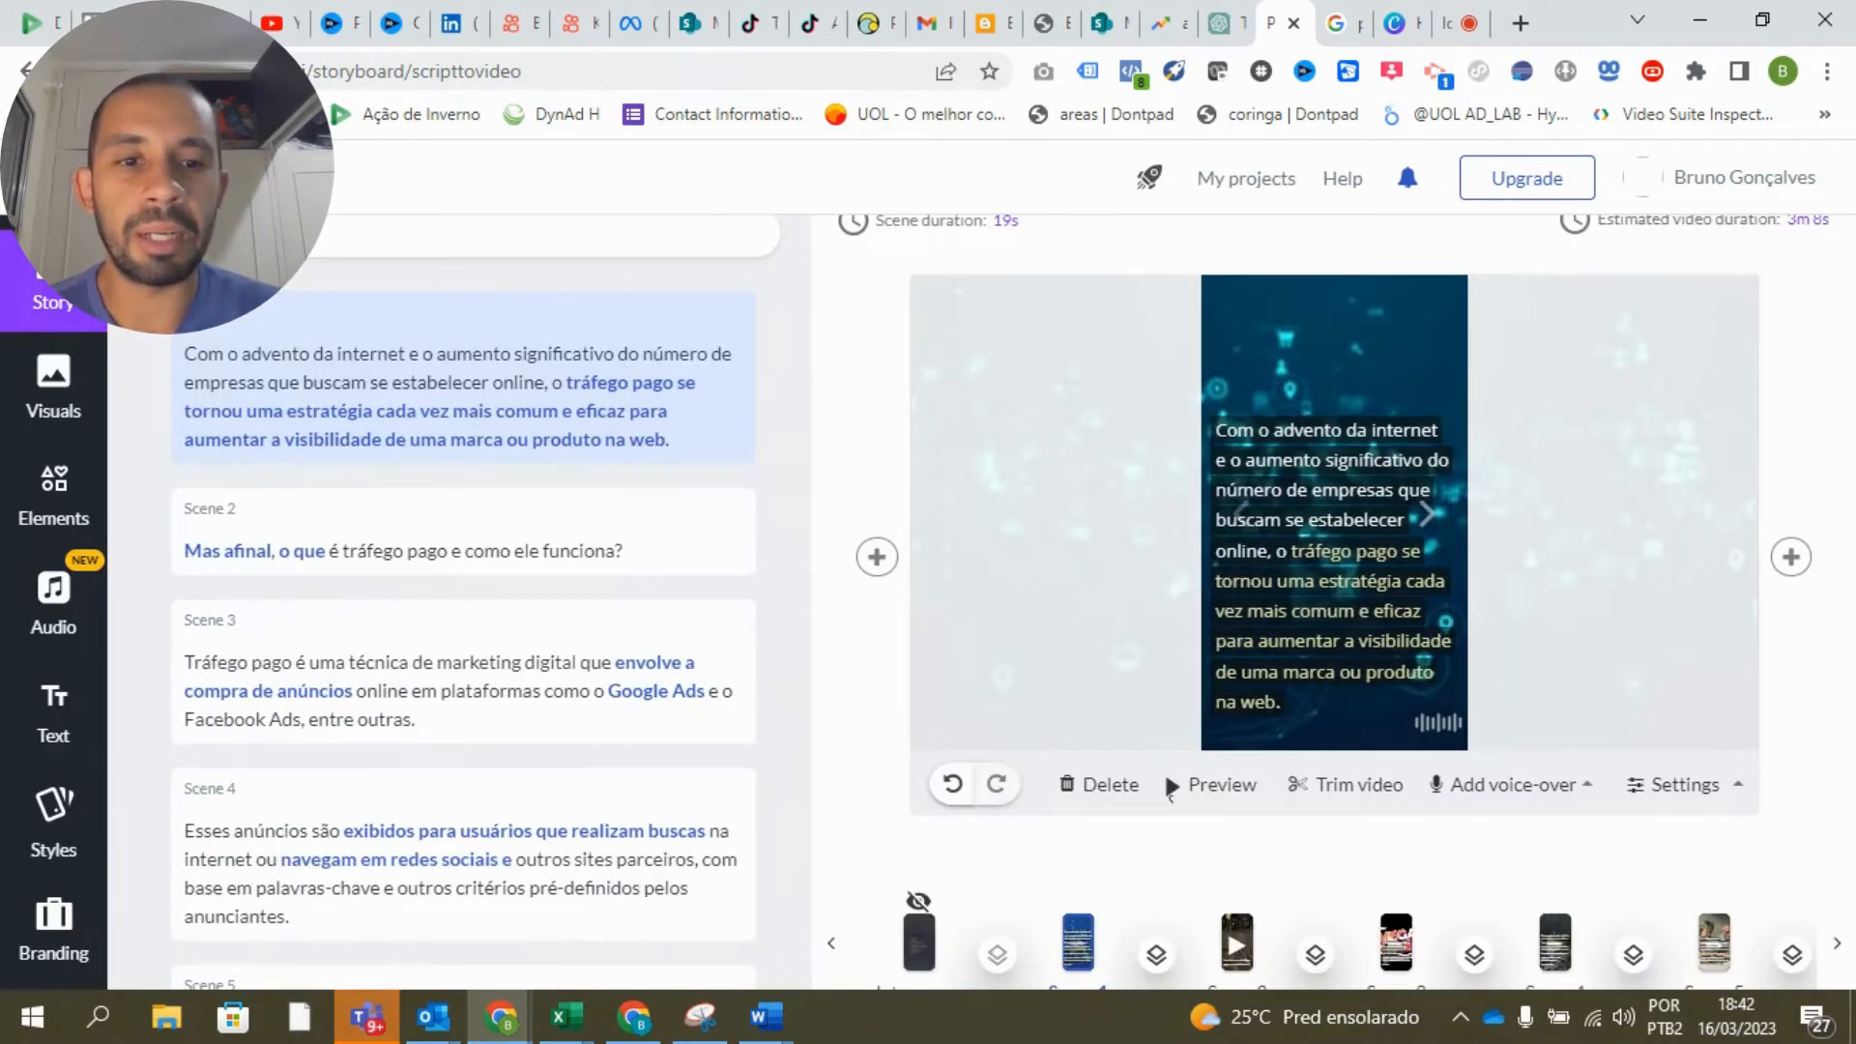
{"action": "left_click", "coordinate": [1172, 785]}
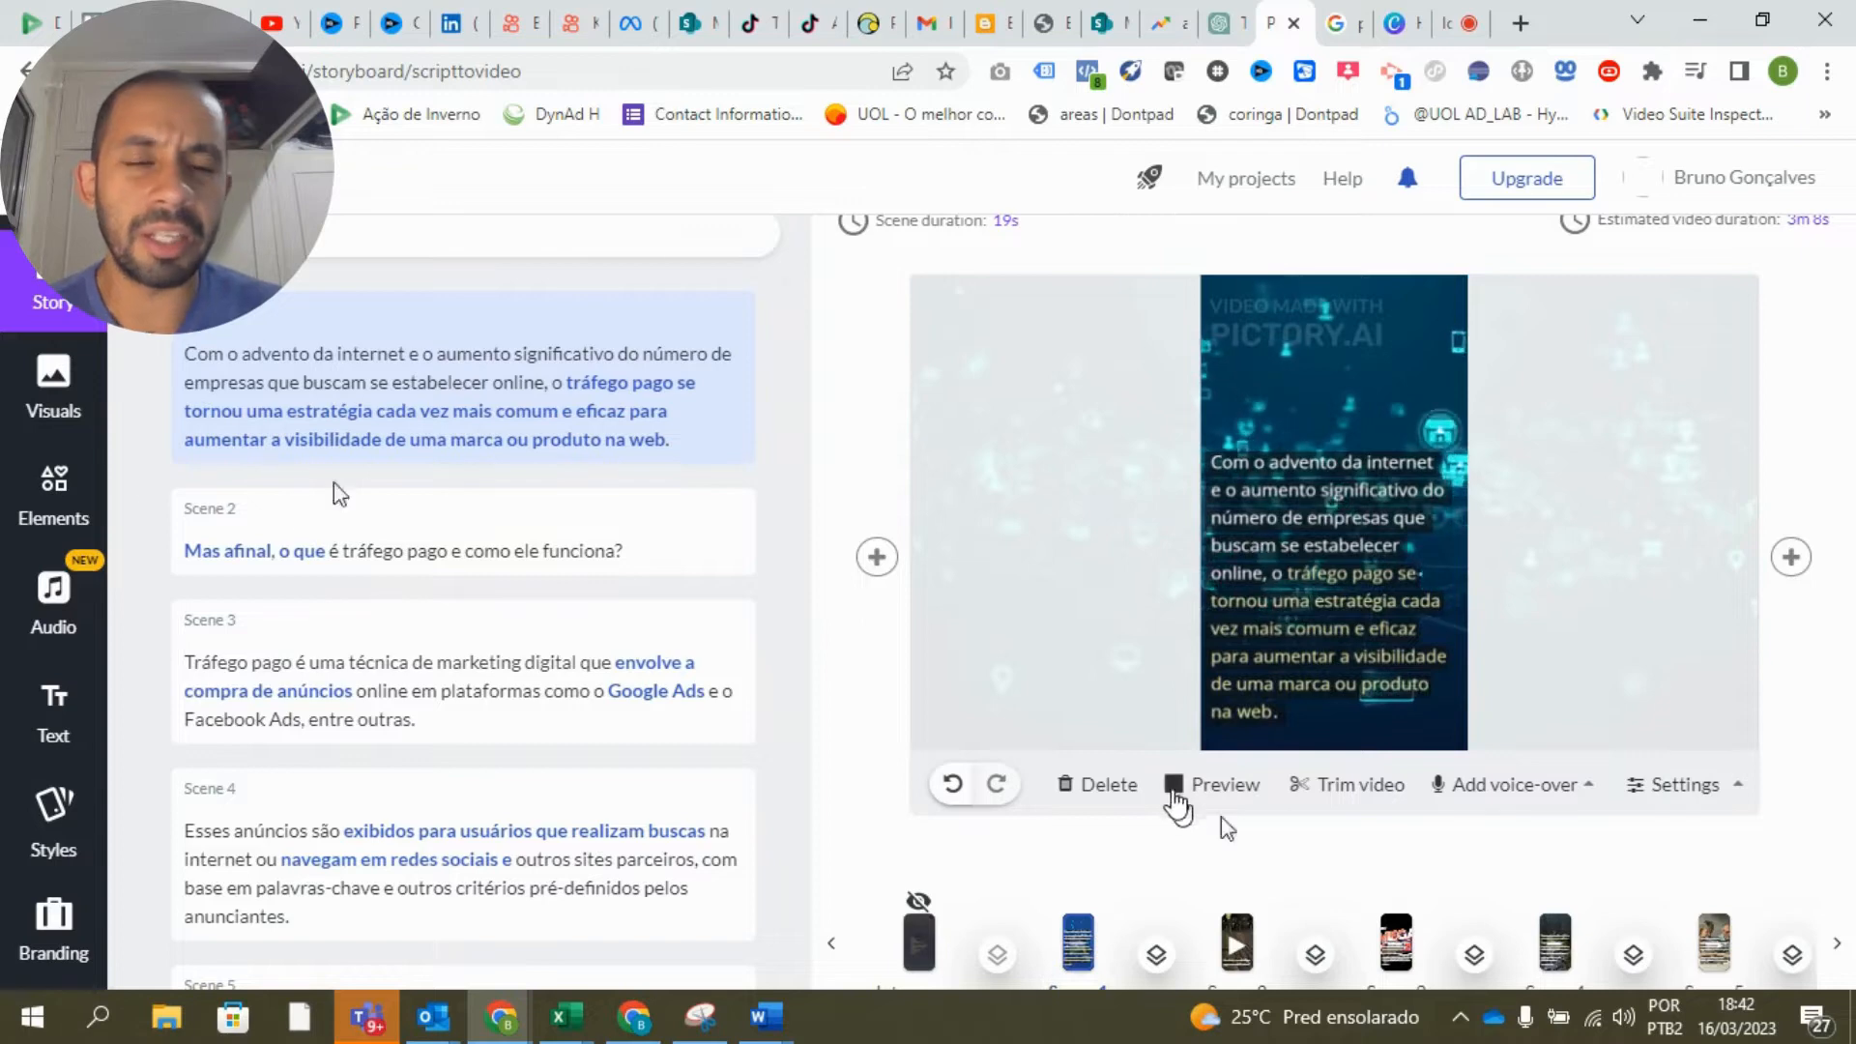
{"action": "left_click", "coordinate": [288, 527]}
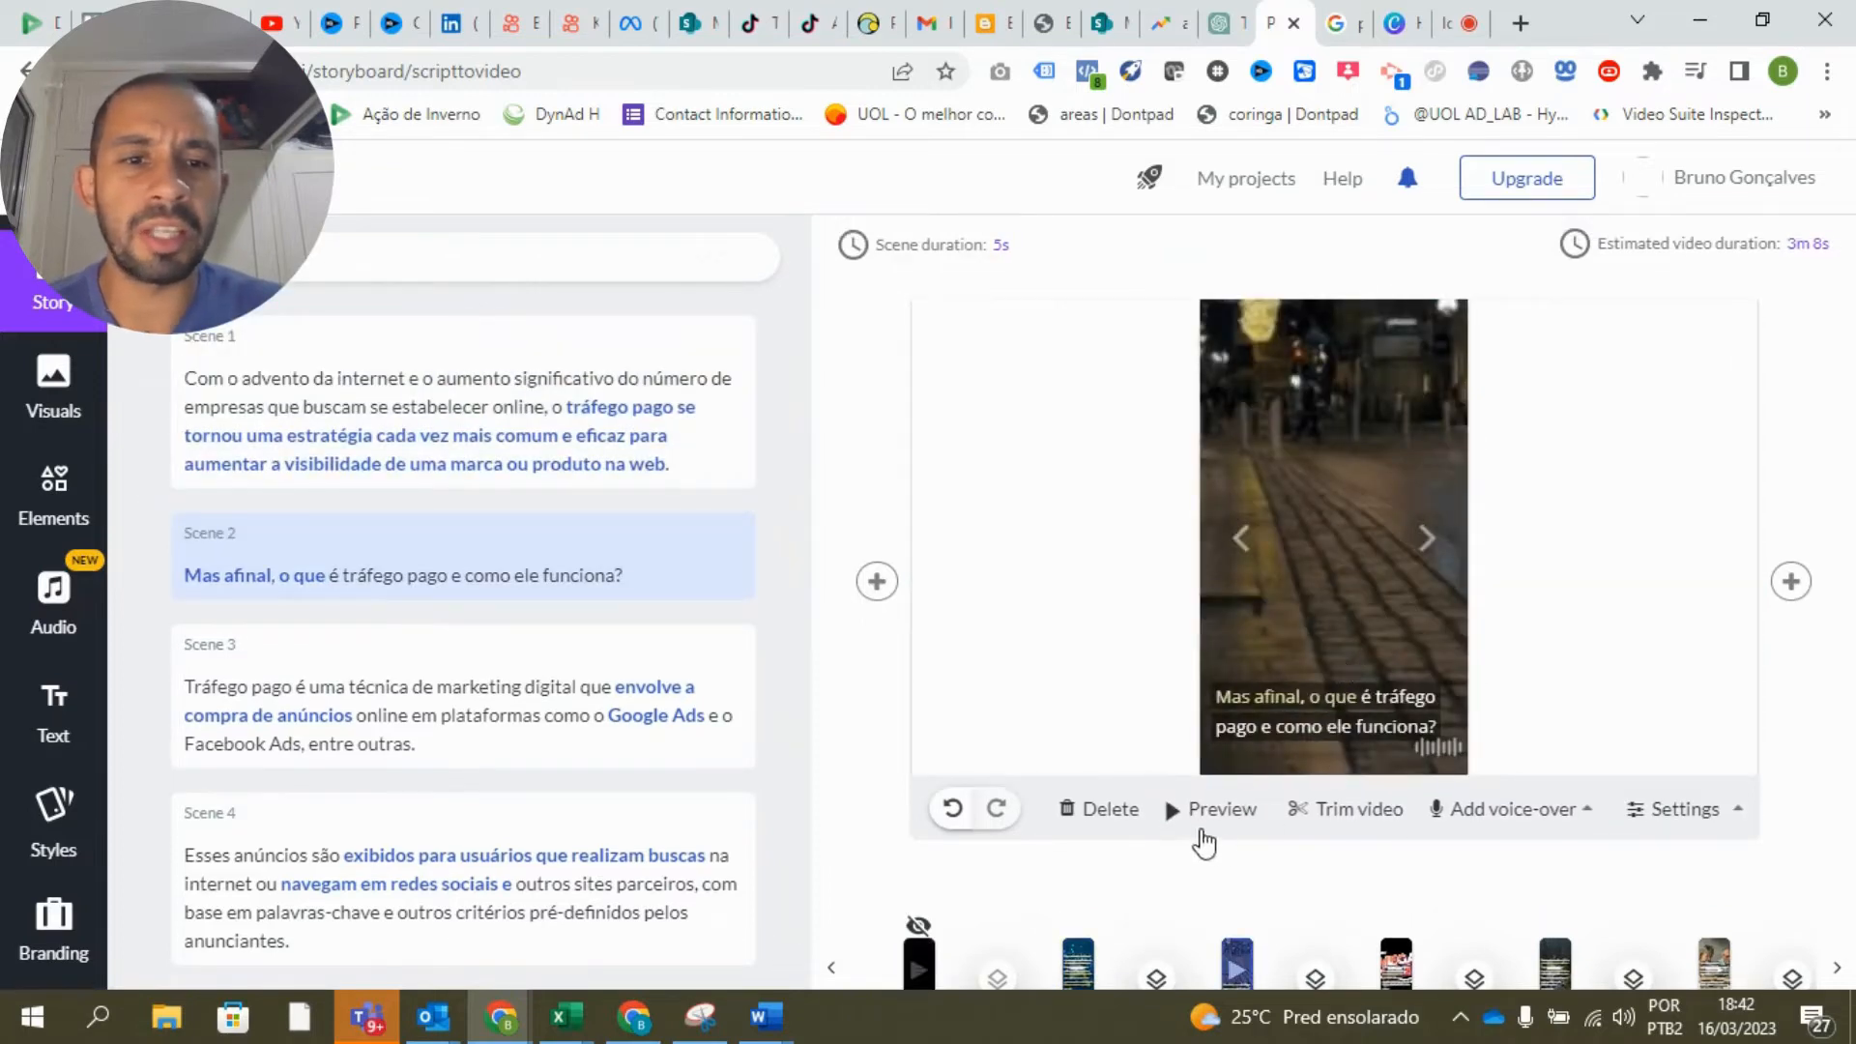
{"action": "left_click", "coordinate": [1184, 812]}
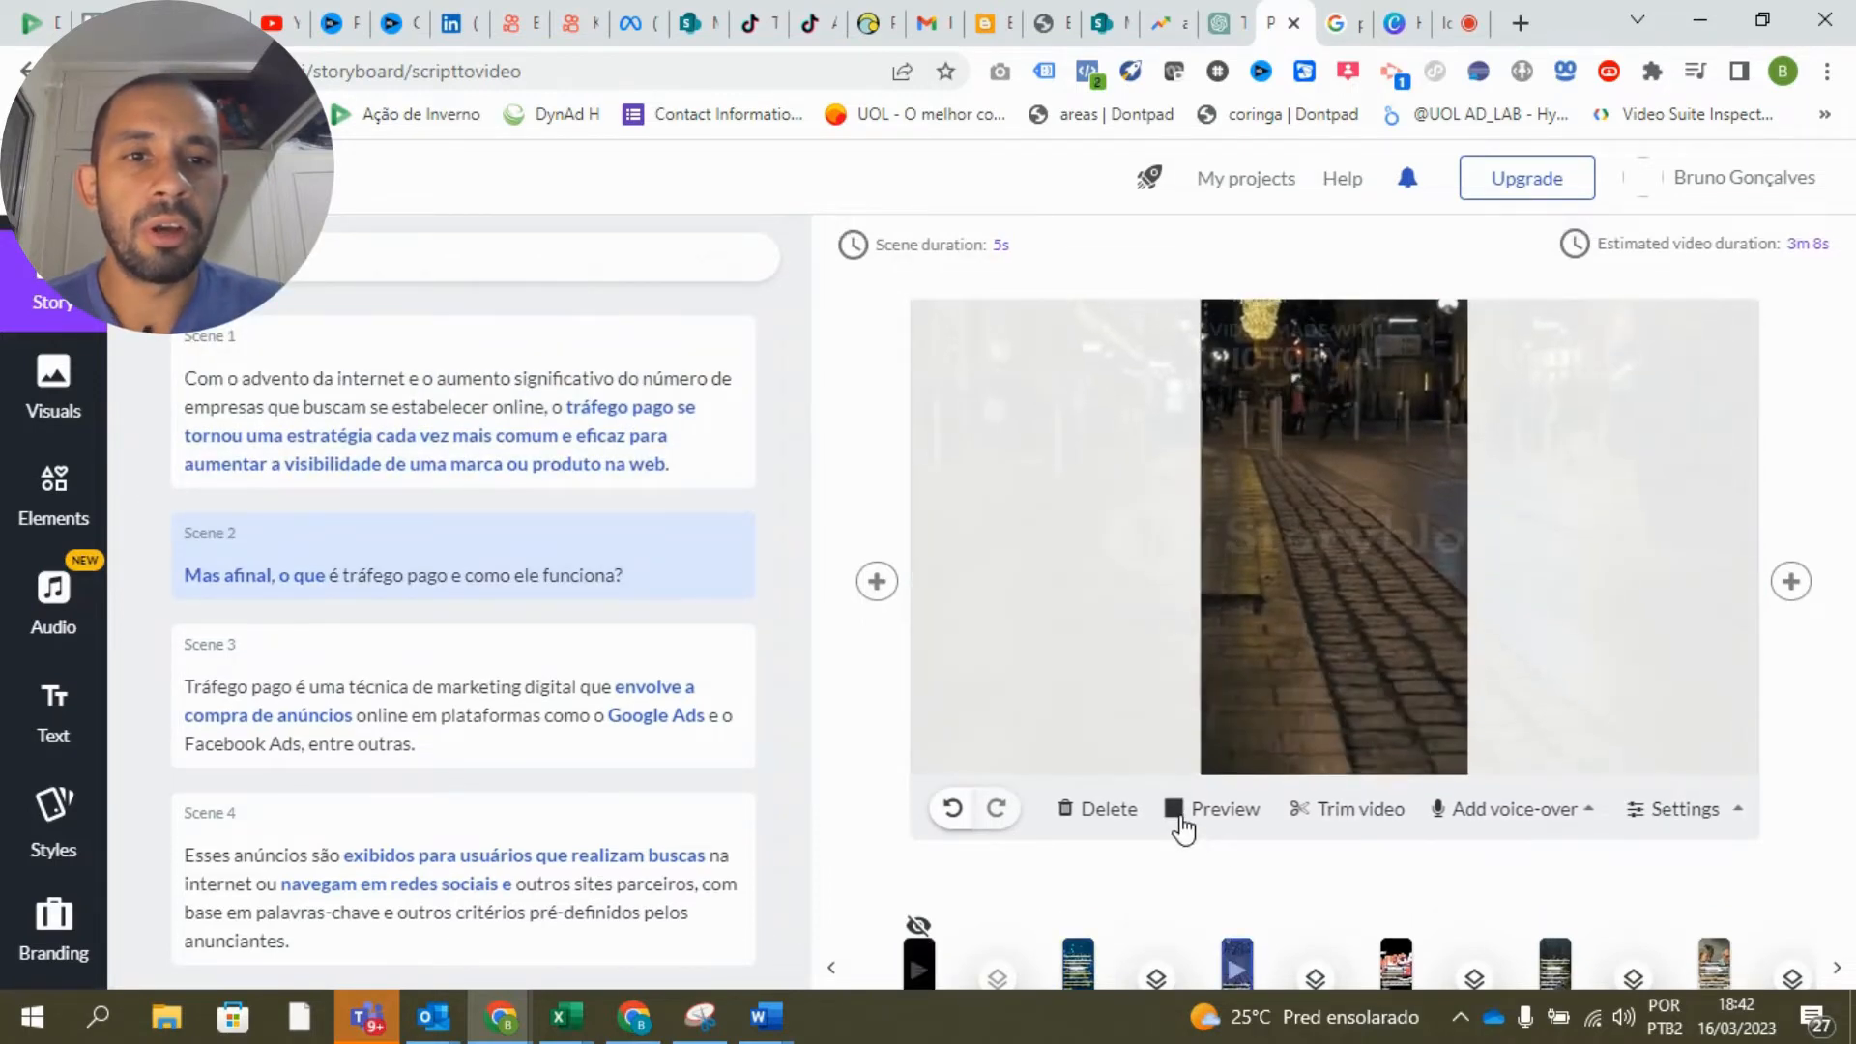
Review the scene texts through scene 13, and check how scene 3 and scene 1 look.
{"action": "scroll", "coordinate": [261, 614], "scroll_direction": "down", "scroll_amount": 3}
{"action": "scroll", "coordinate": [263, 628], "scroll_direction": "down", "scroll_amount": 12}
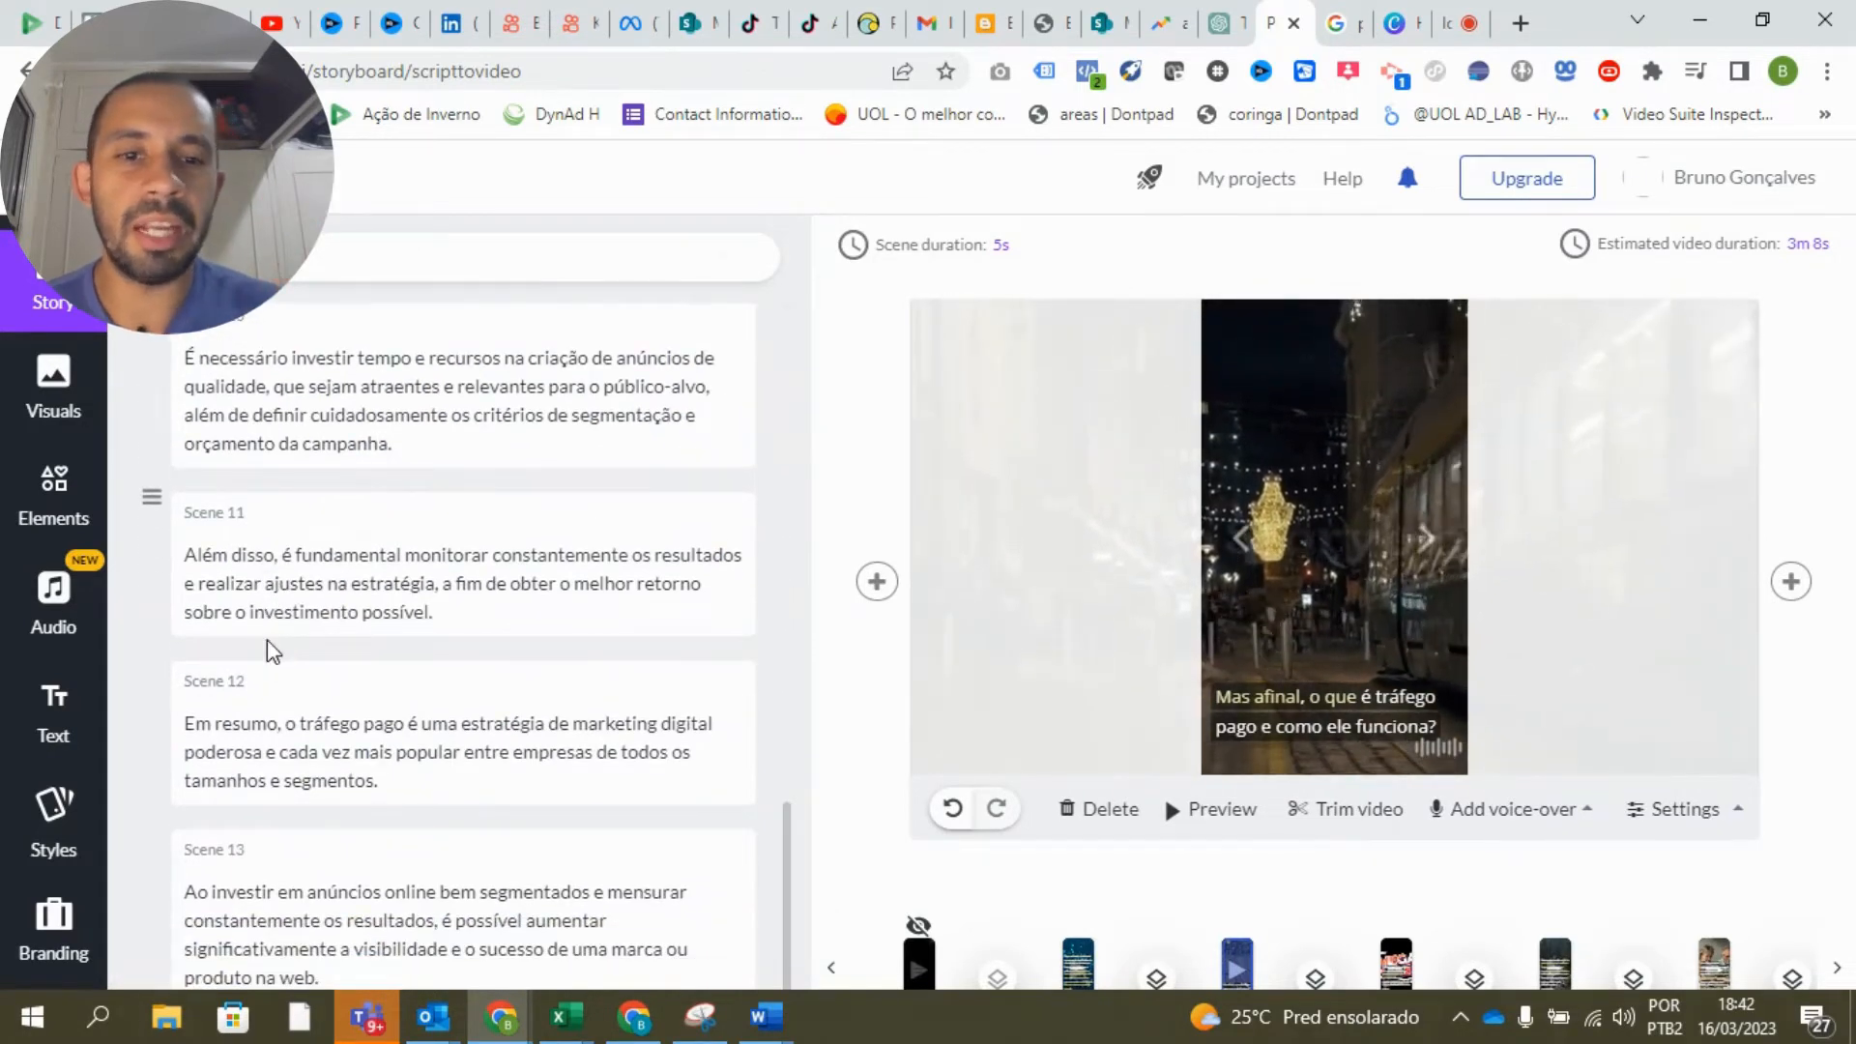
{"action": "scroll", "coordinate": [266, 640], "scroll_direction": "up", "scroll_amount": 15}
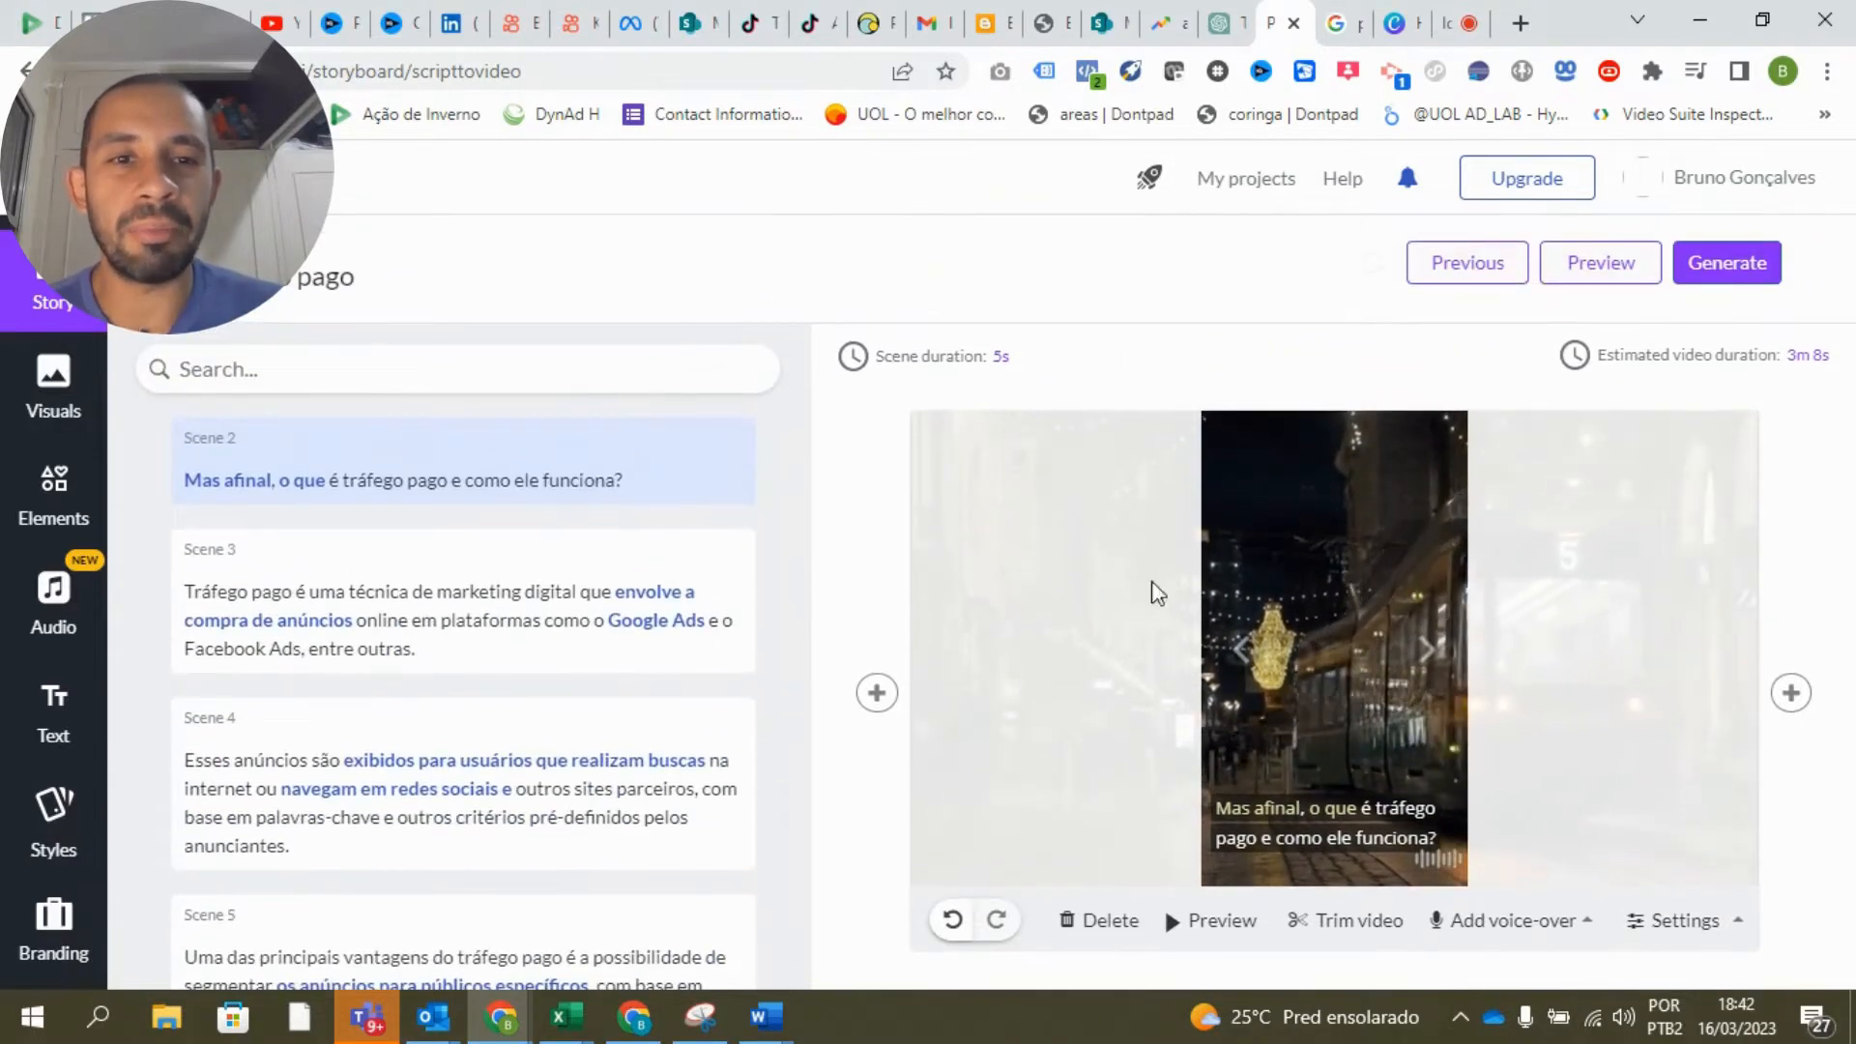
{"action": "left_click", "coordinate": [341, 583]}
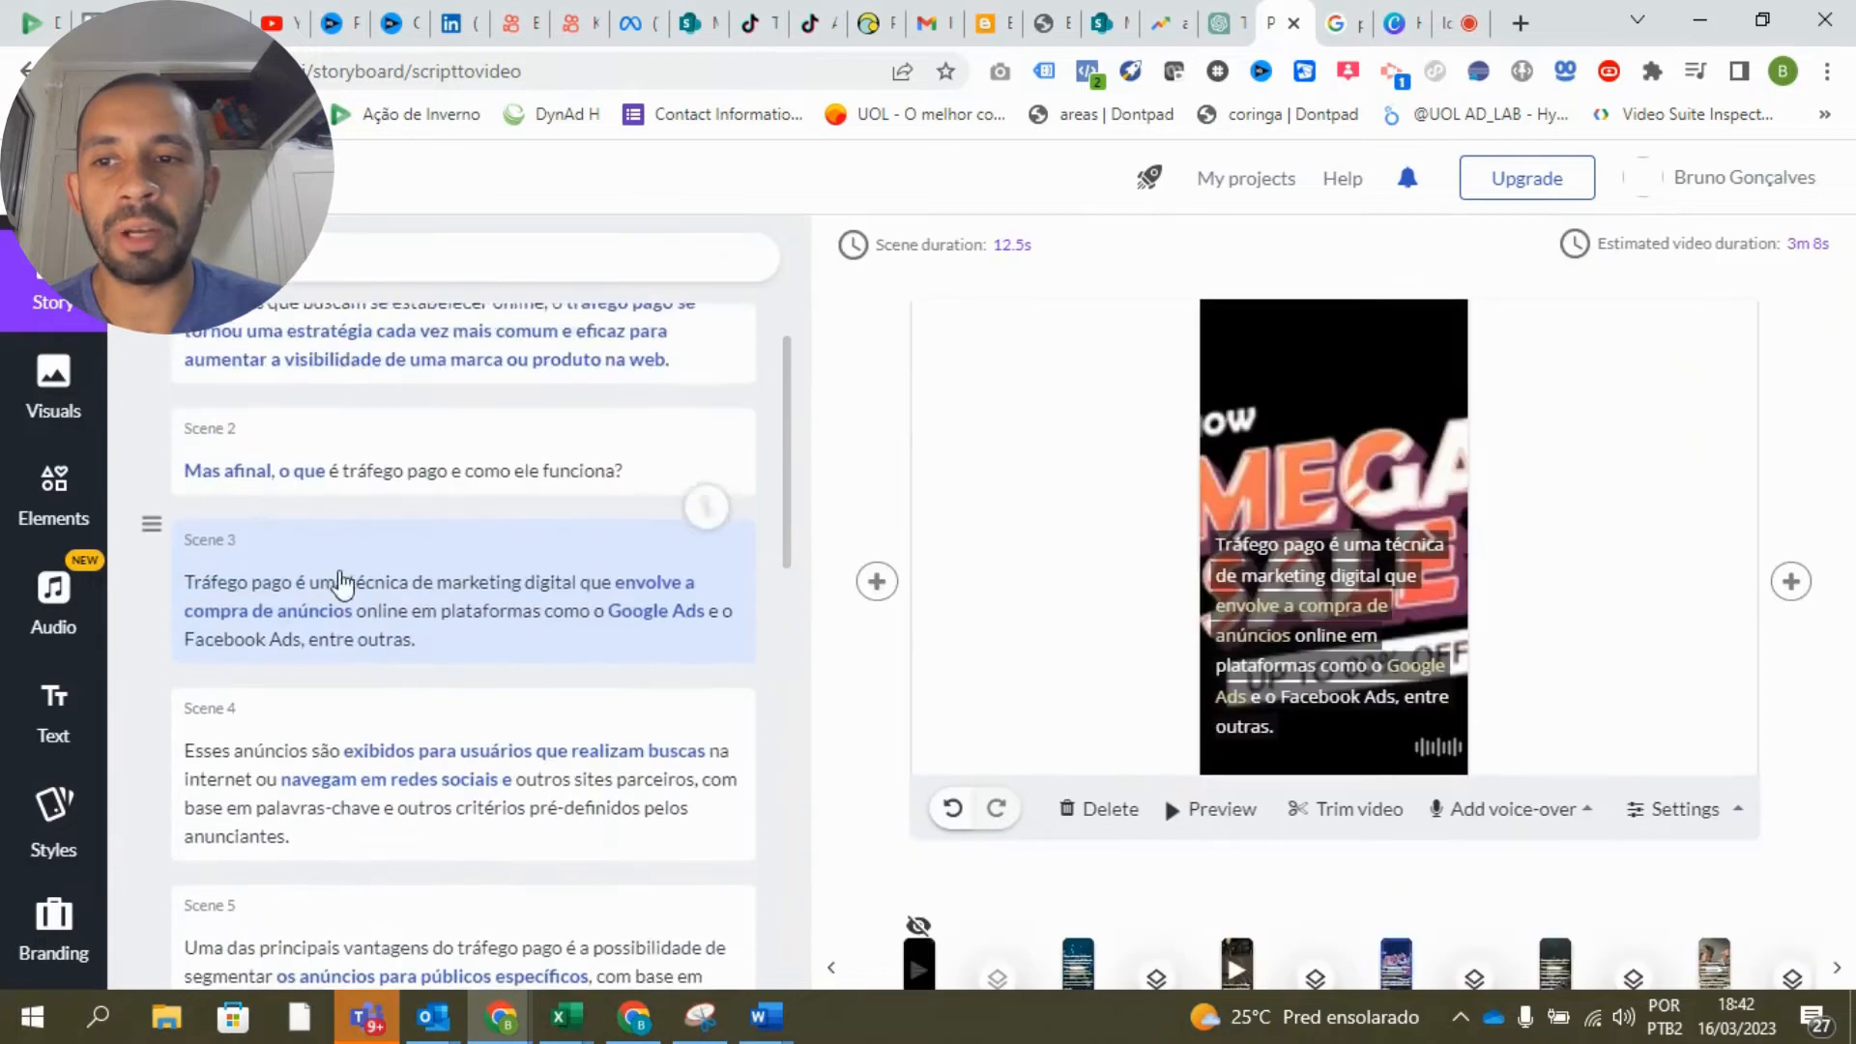
{"action": "scroll", "coordinate": [340, 583], "scroll_direction": "up", "scroll_amount": 3}
{"action": "left_click", "coordinate": [351, 519]}
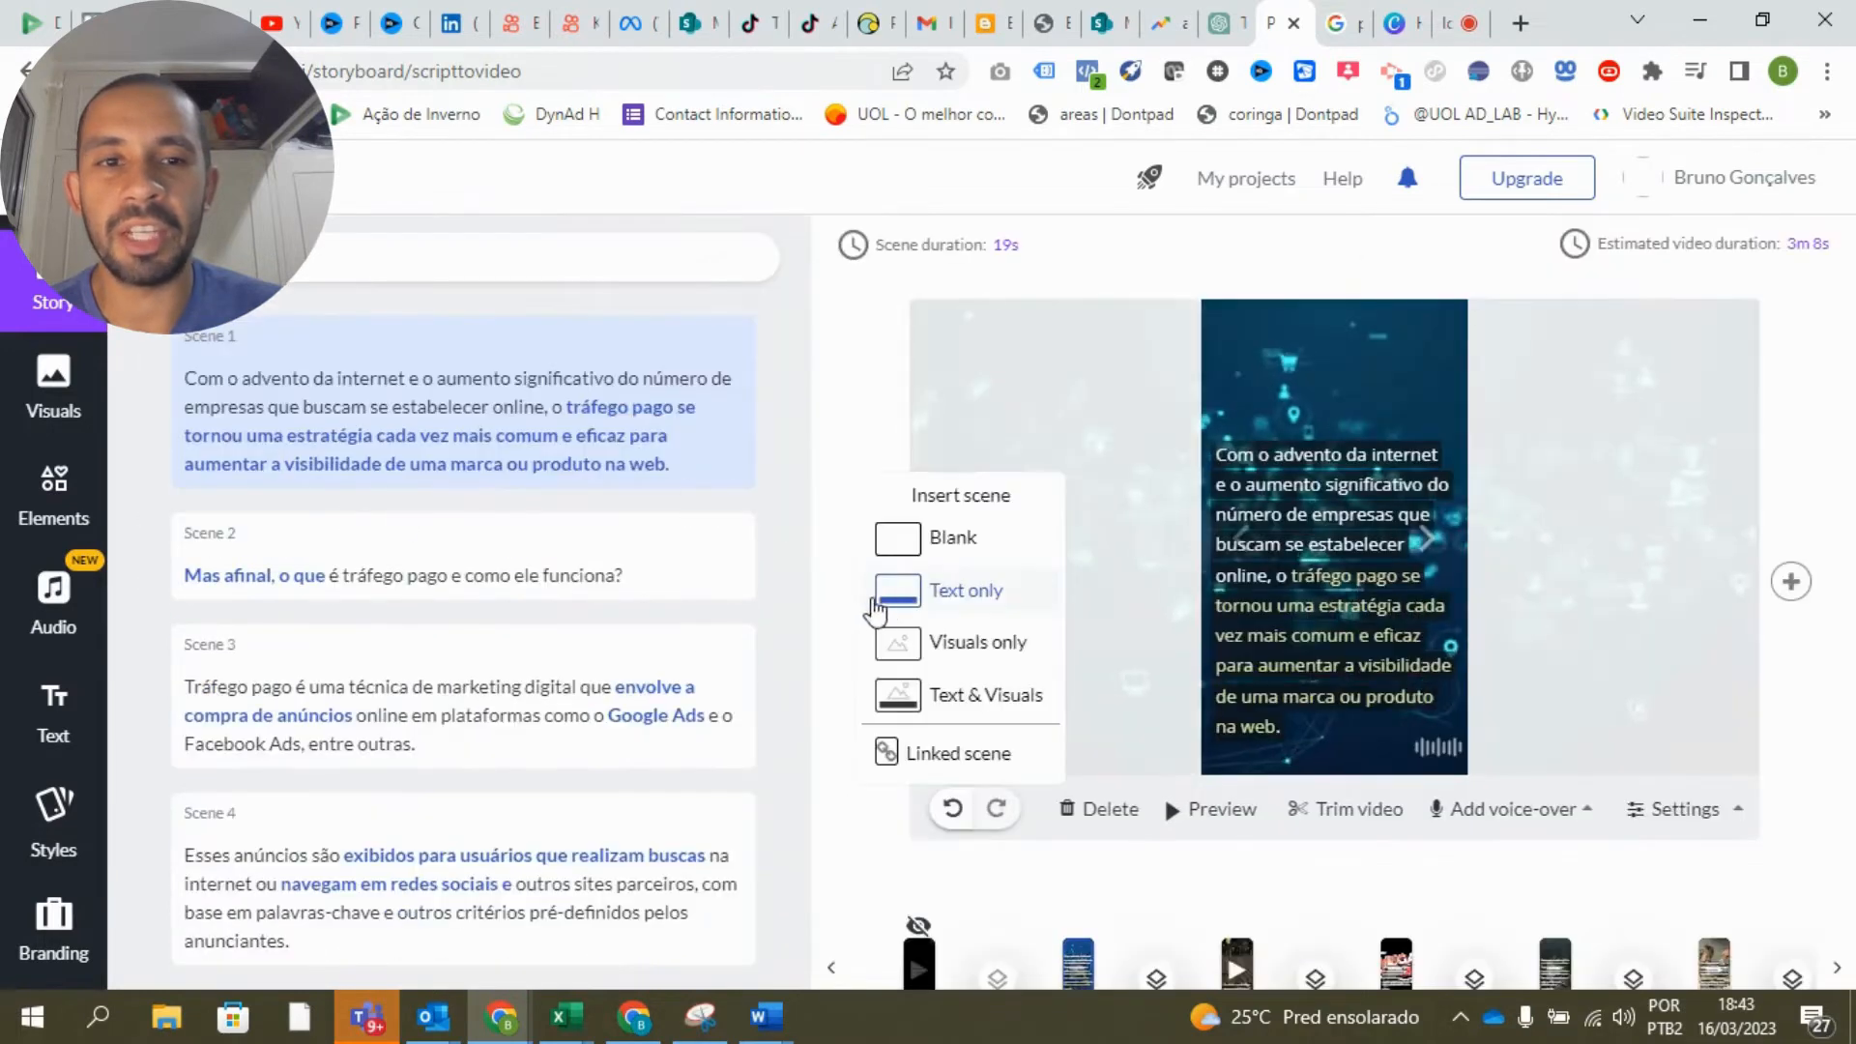
{"action": "scroll", "coordinate": [1243, 698], "scroll_direction": "down", "scroll_amount": 1}
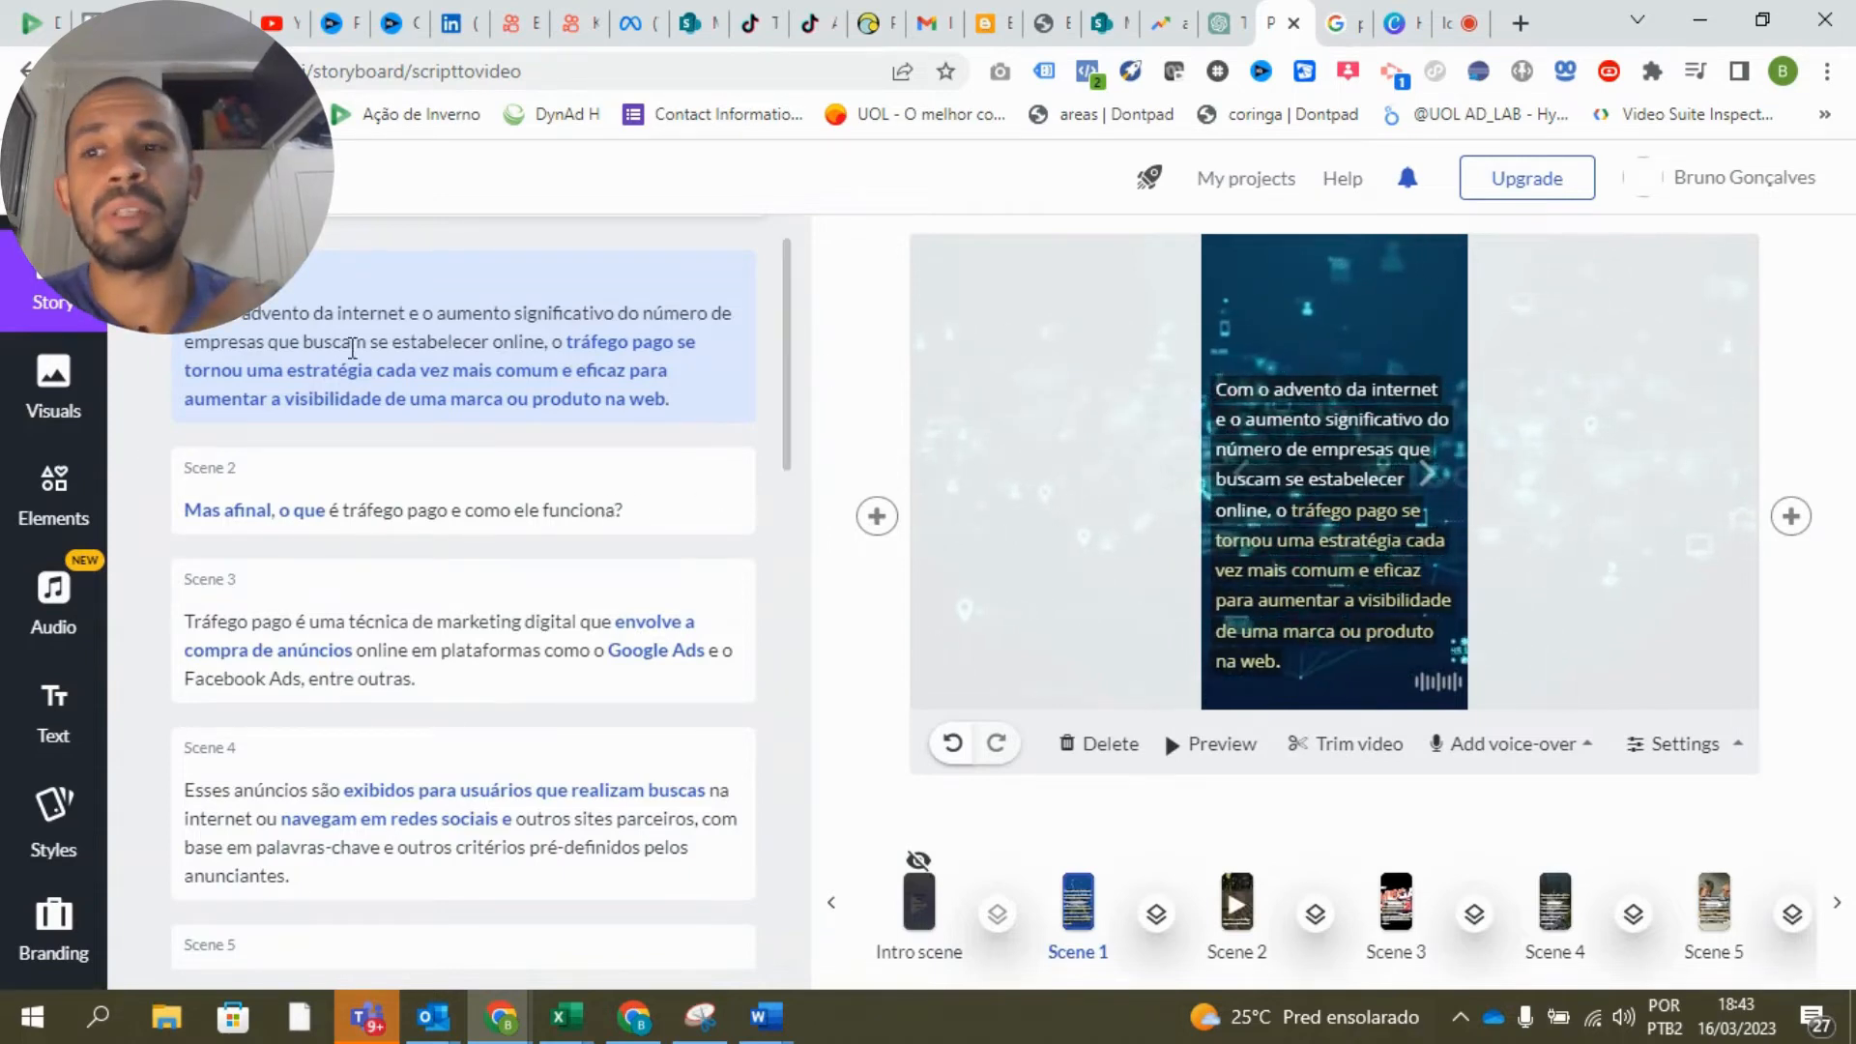
Select scene 2, "Mas afinal, o que é tráfego pago e como ele funciona?", and open the visuals library for it.
{"action": "left_click", "coordinate": [405, 486]}
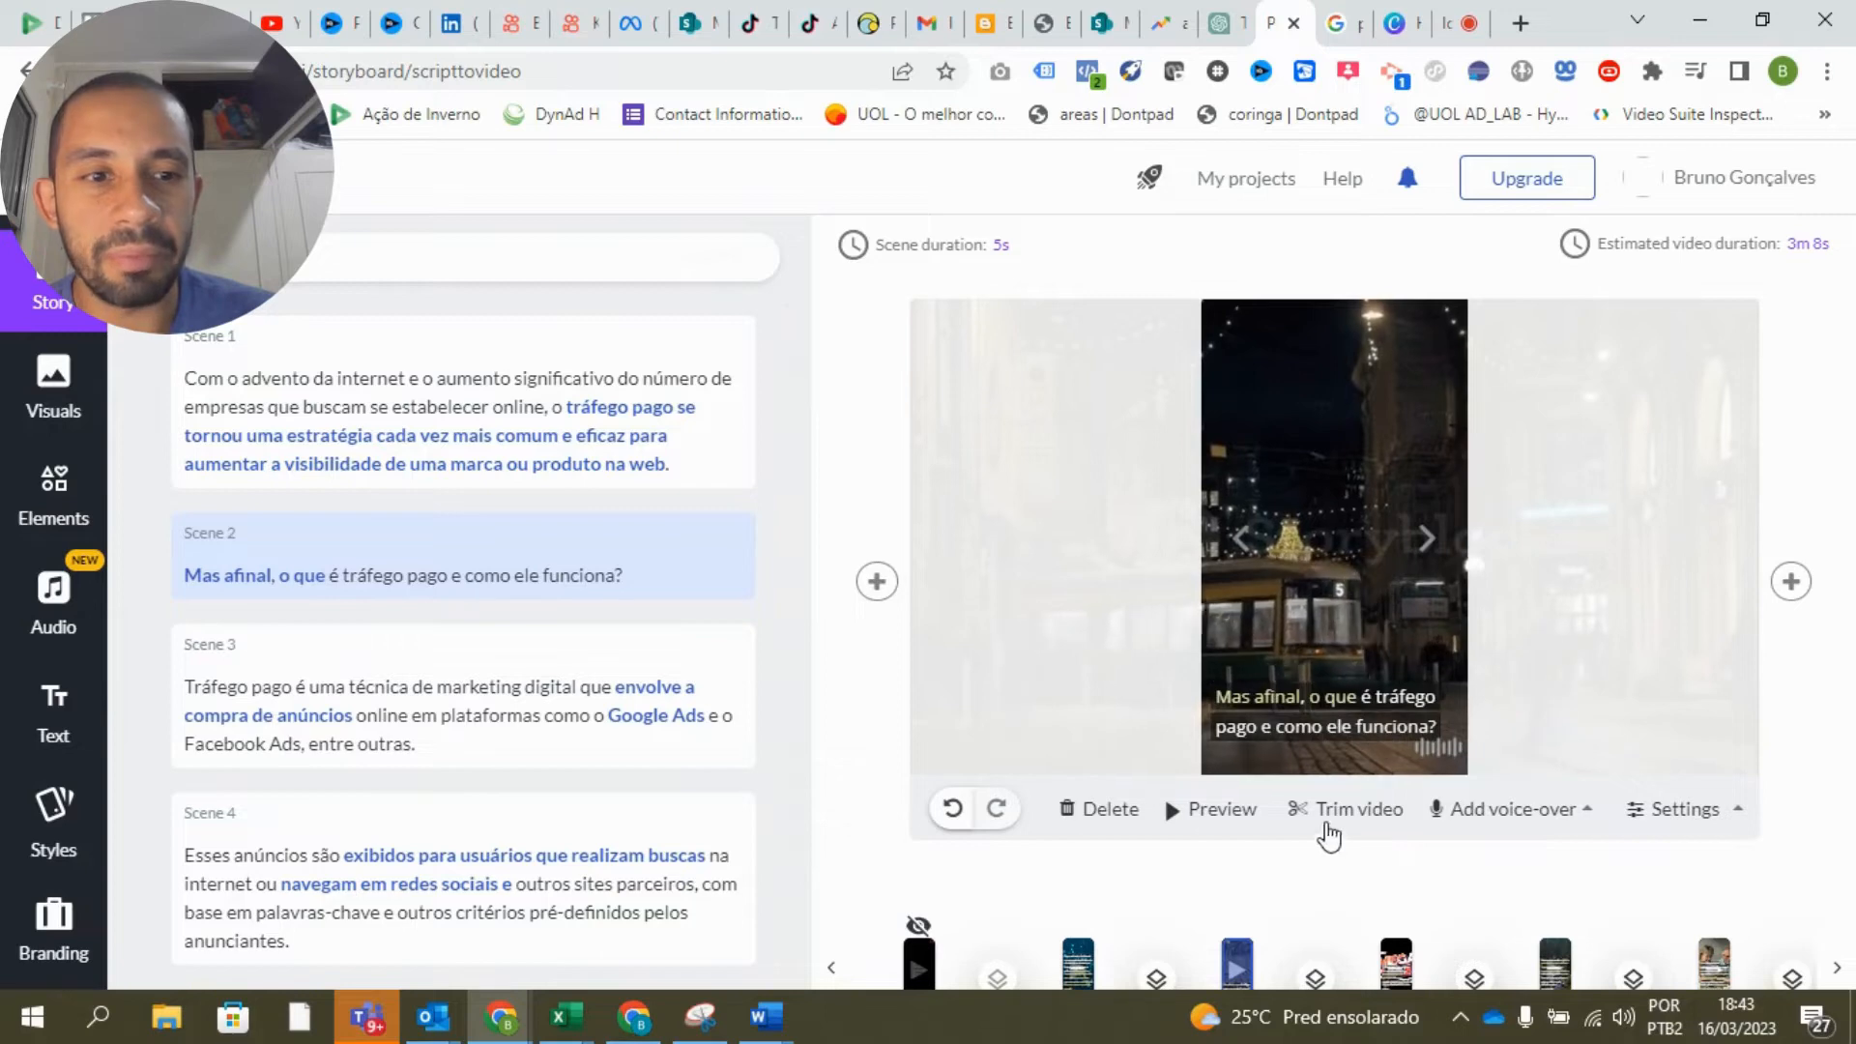
{"action": "left_click", "coordinate": [85, 406]}
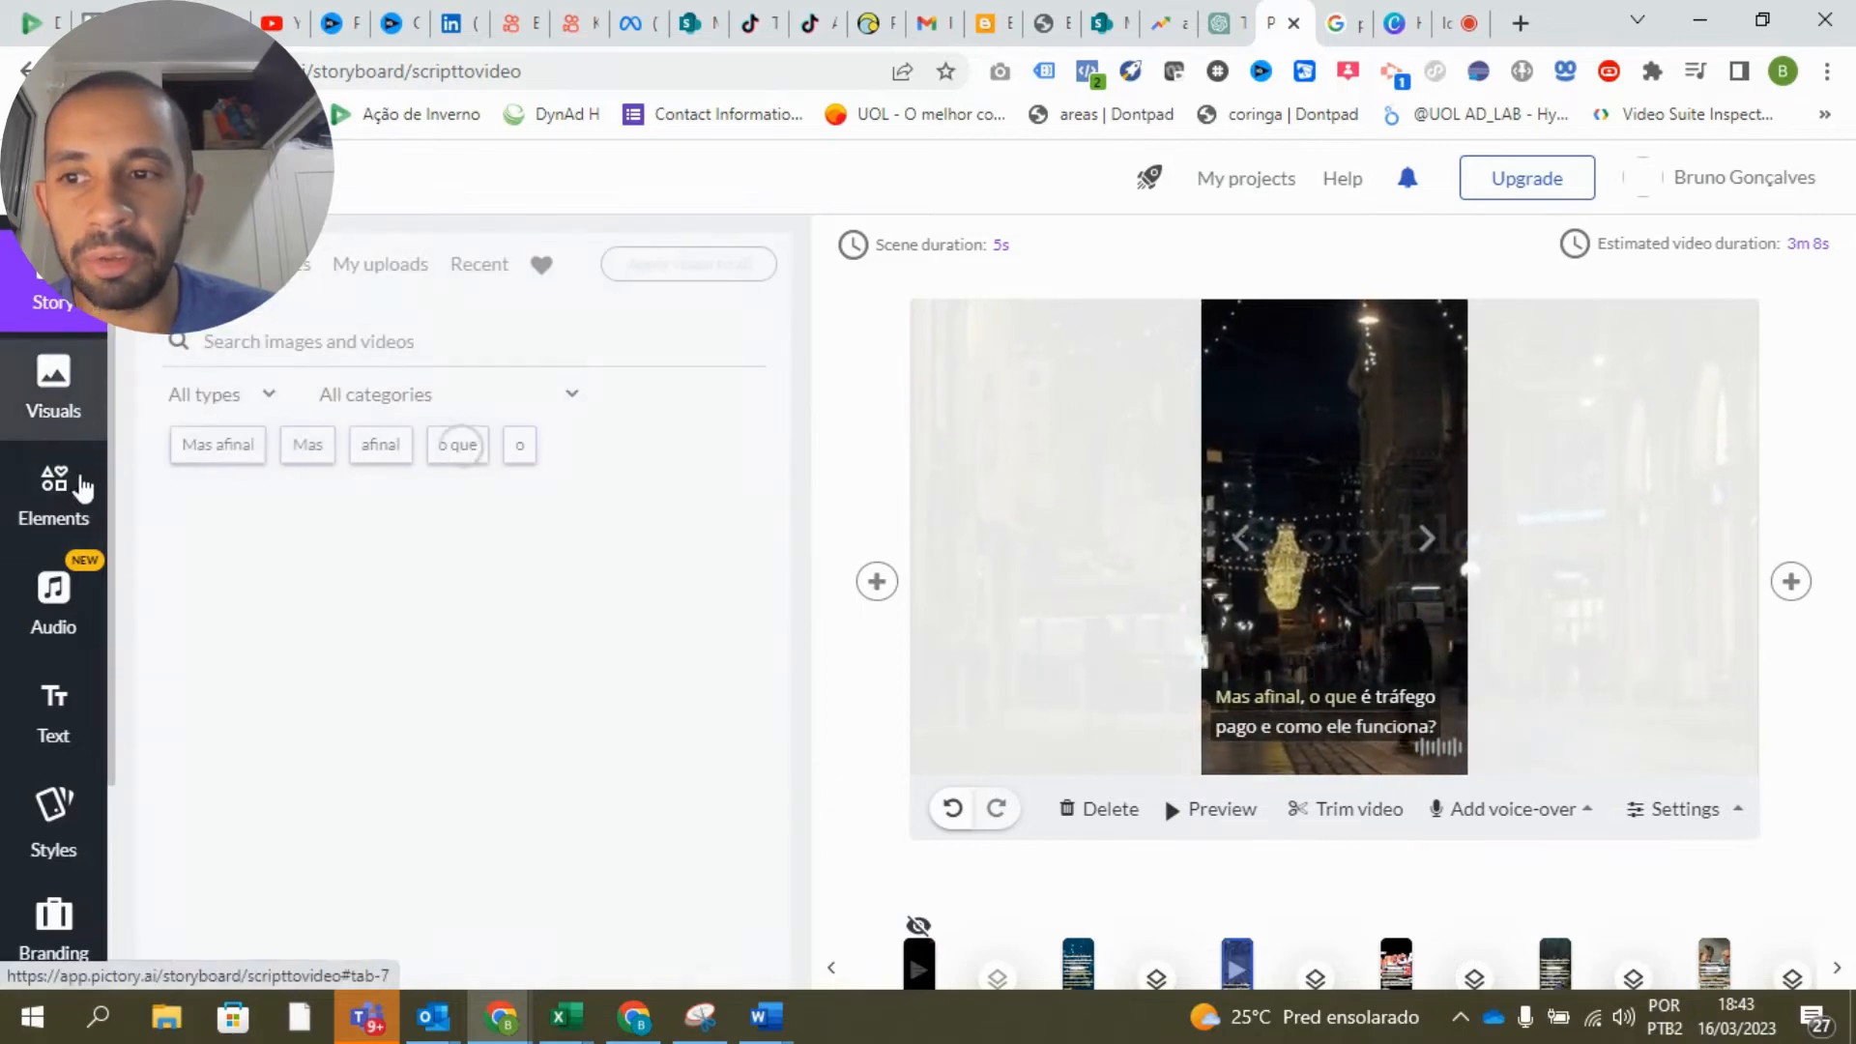
{"action": "scroll", "coordinate": [1124, 873], "scroll_direction": "down", "scroll_amount": 1}
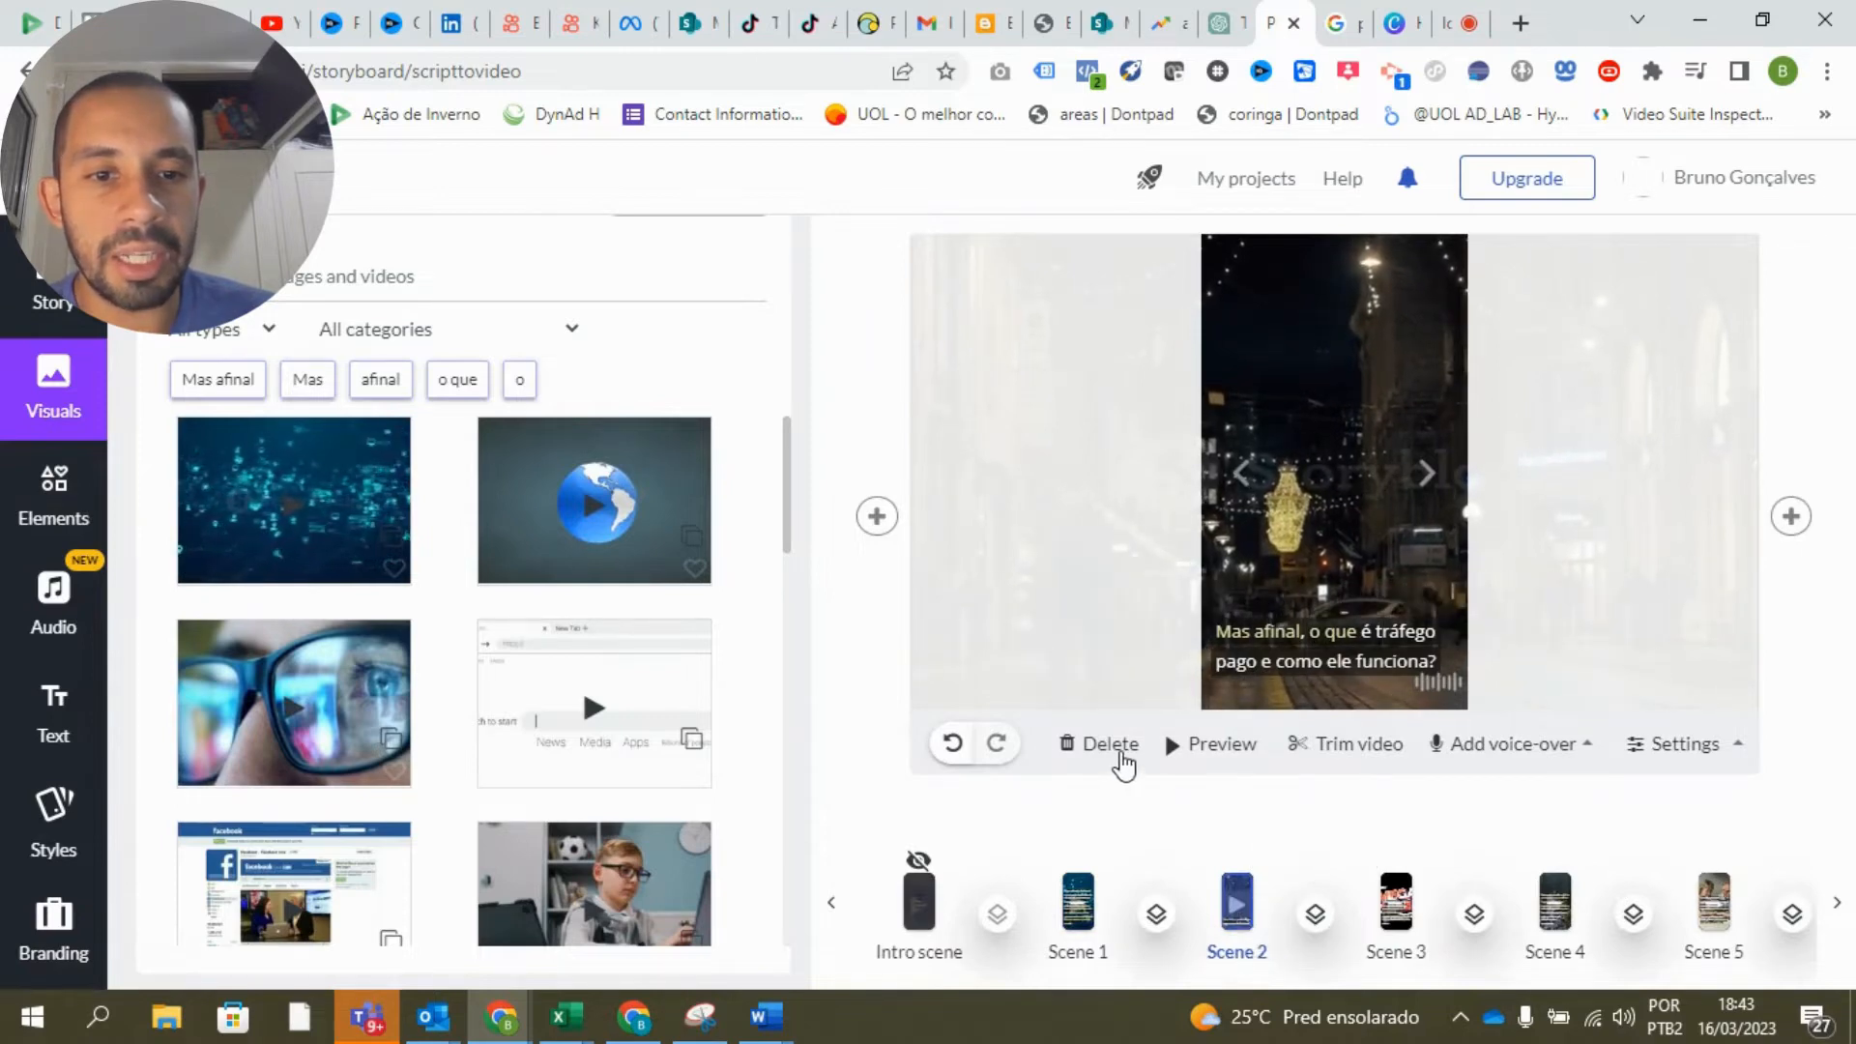
{"action": "left_click", "coordinate": [1108, 745]}
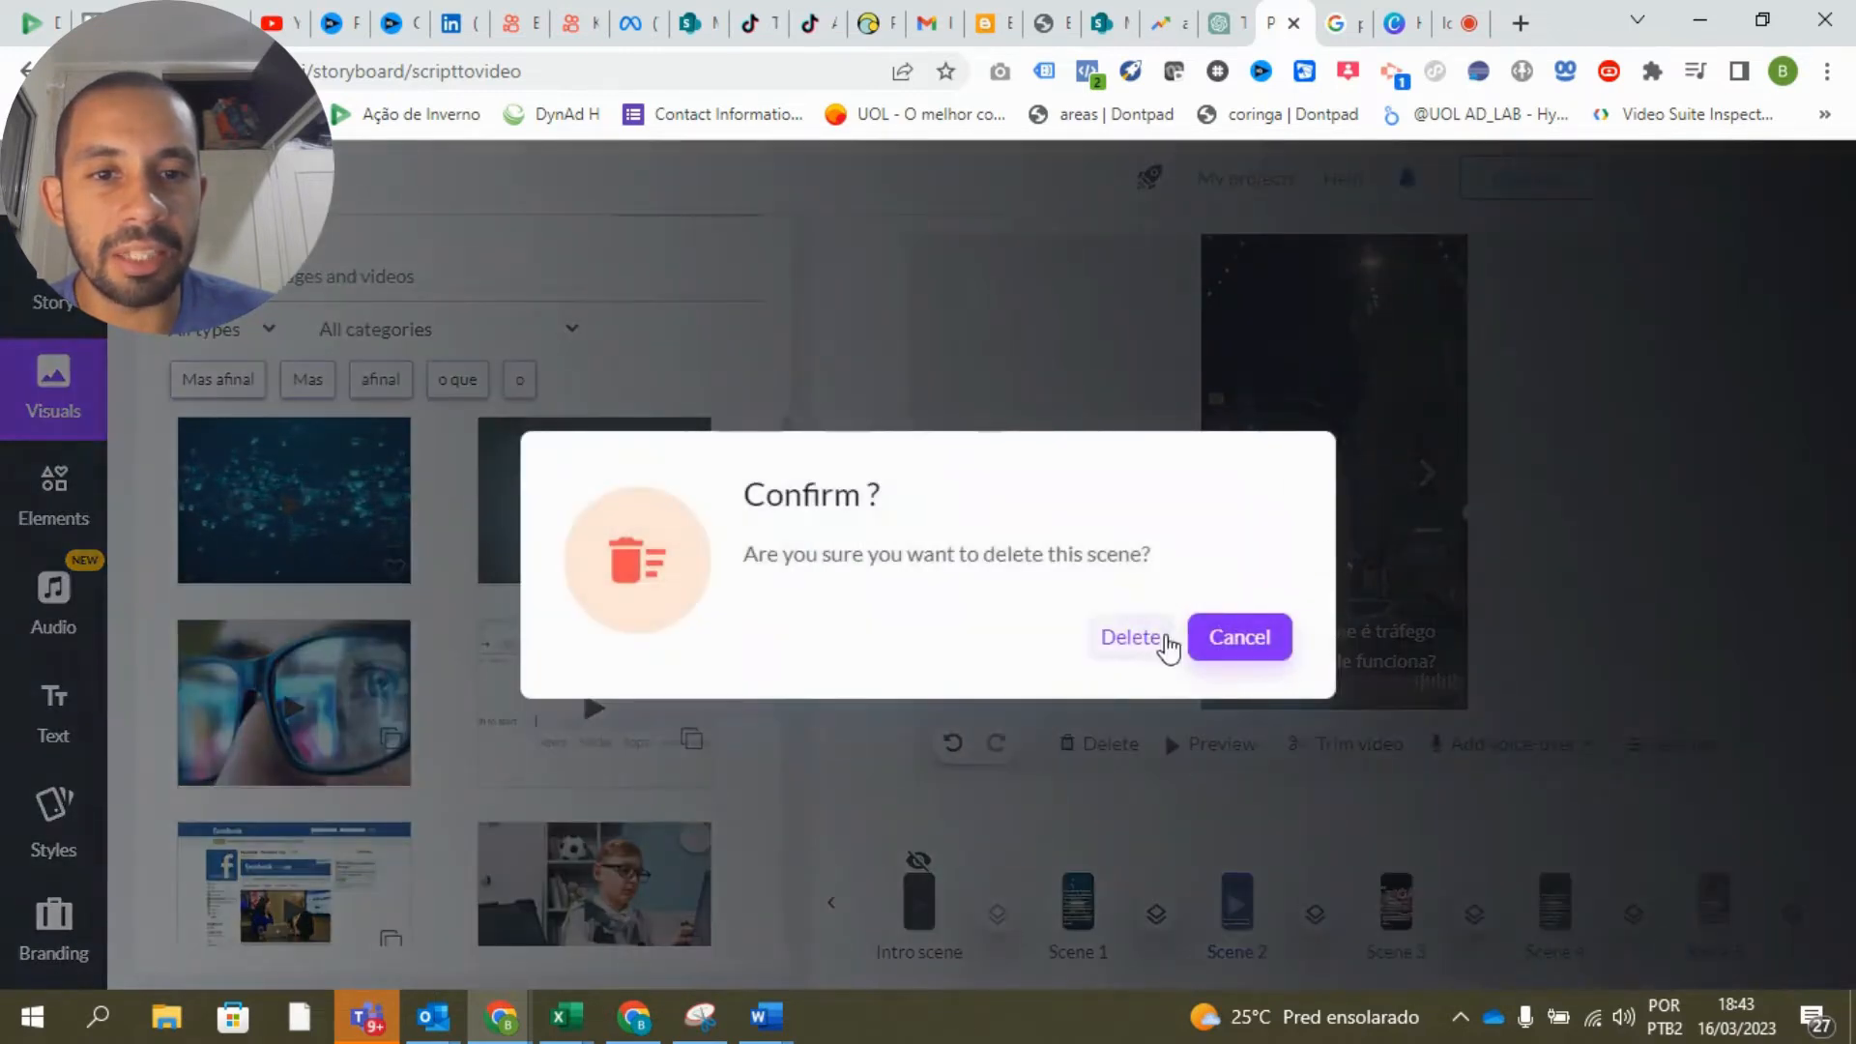
{"action": "left_click", "coordinate": [1145, 642]}
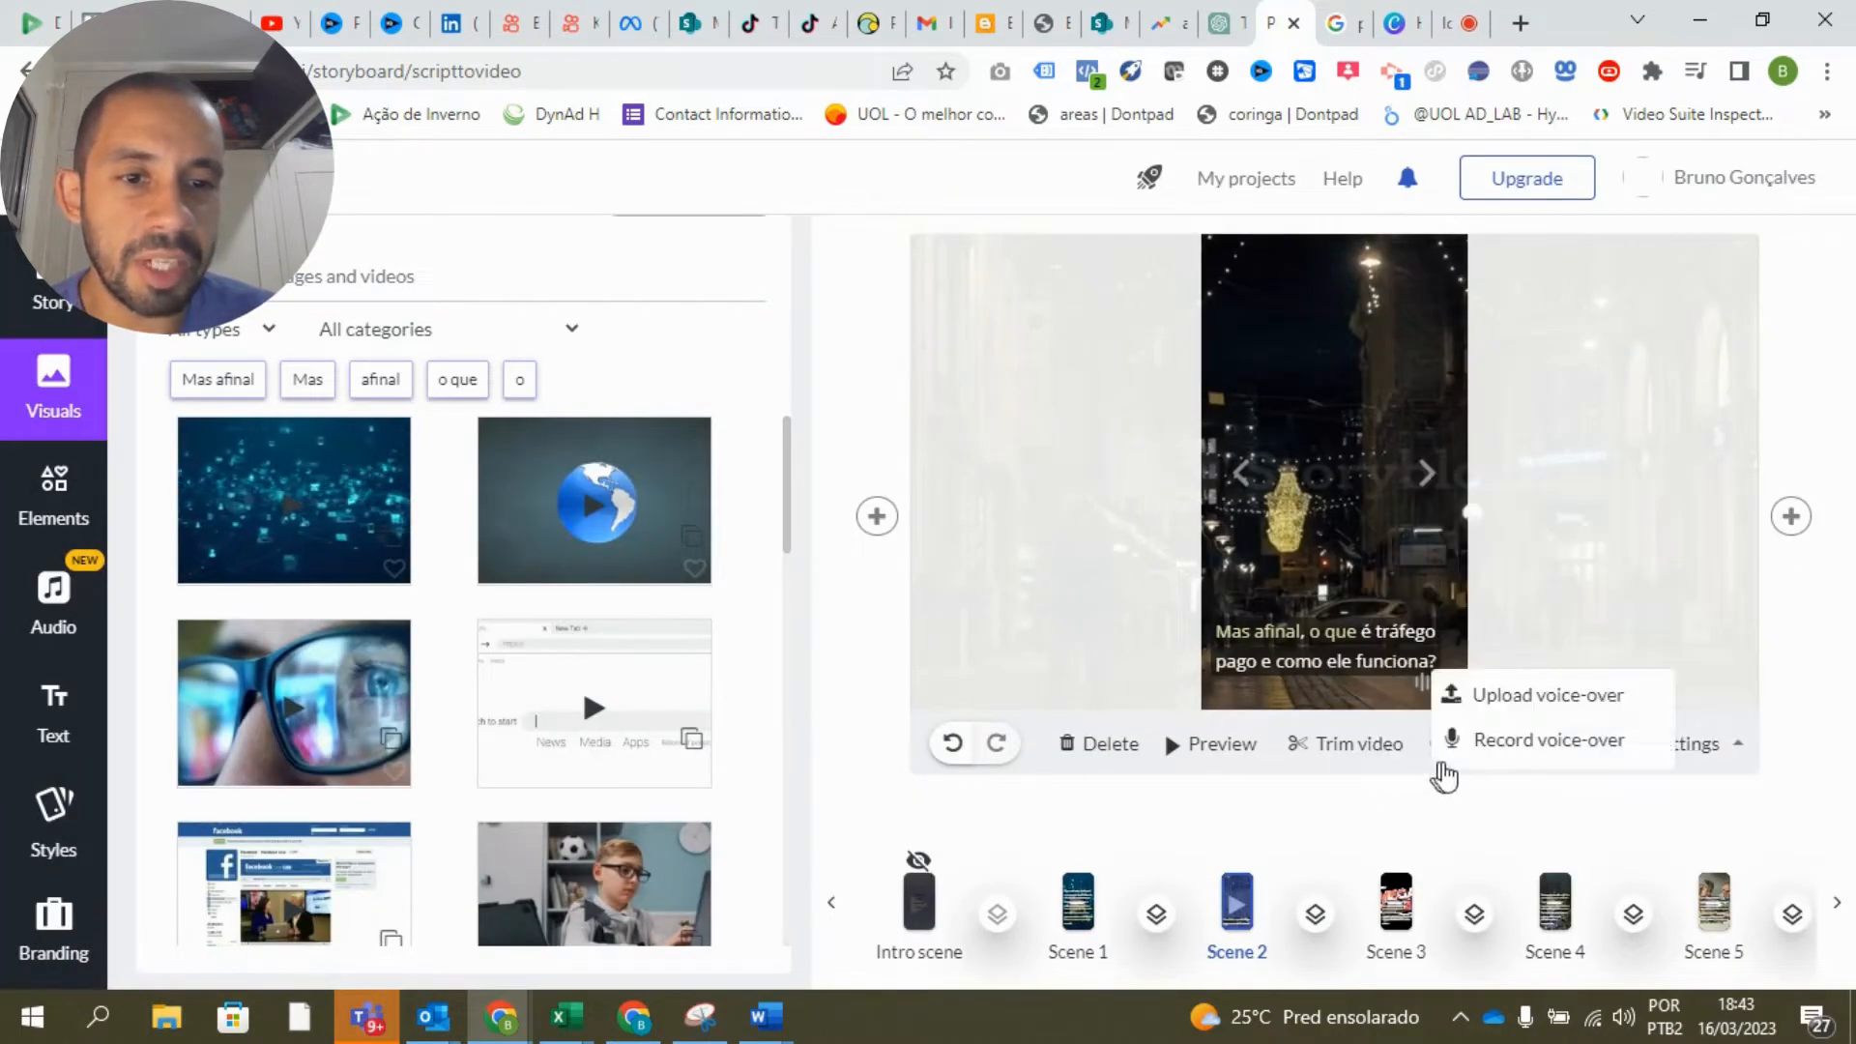
{"action": "mouse_move", "coordinate": [1693, 749]}
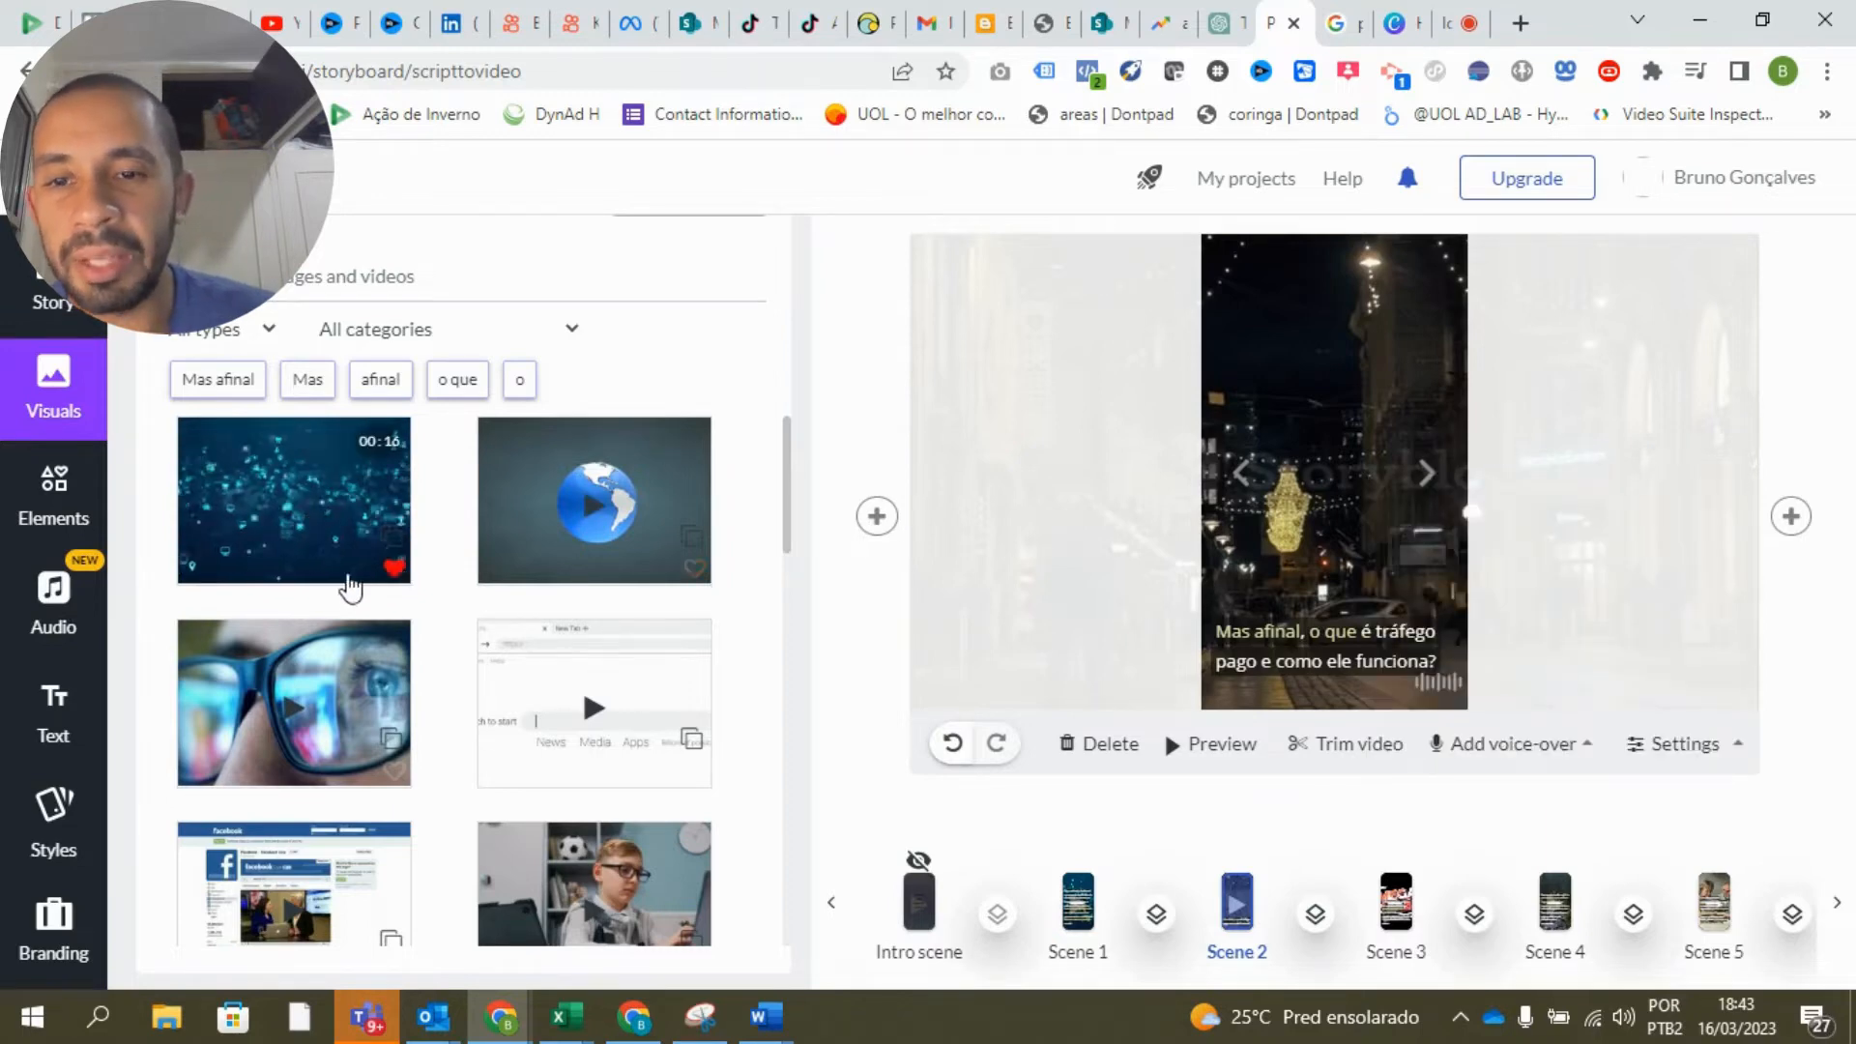
Replace scene 2's background with the library video of a hand holding a smartphone.
{"action": "scroll", "coordinate": [372, 599], "scroll_direction": "down", "scroll_amount": 4}
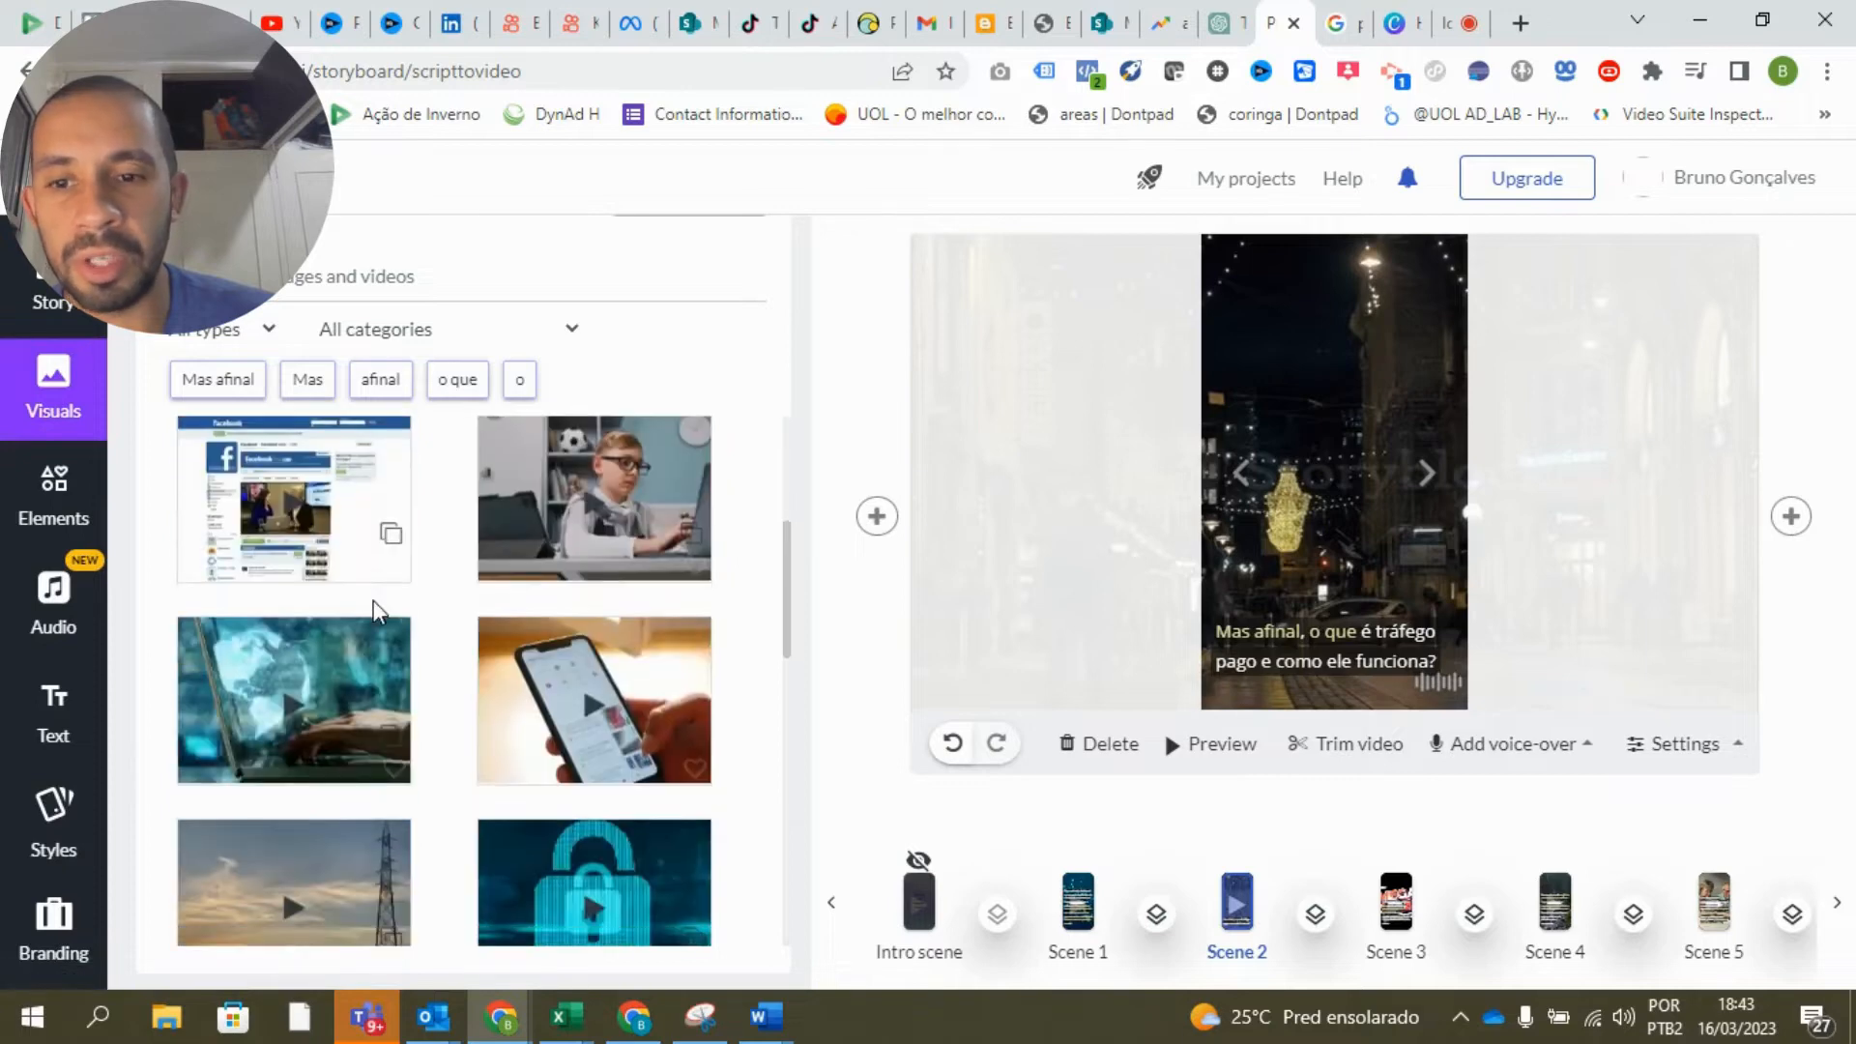
{"action": "scroll", "coordinate": [373, 599], "scroll_direction": "down", "scroll_amount": 1}
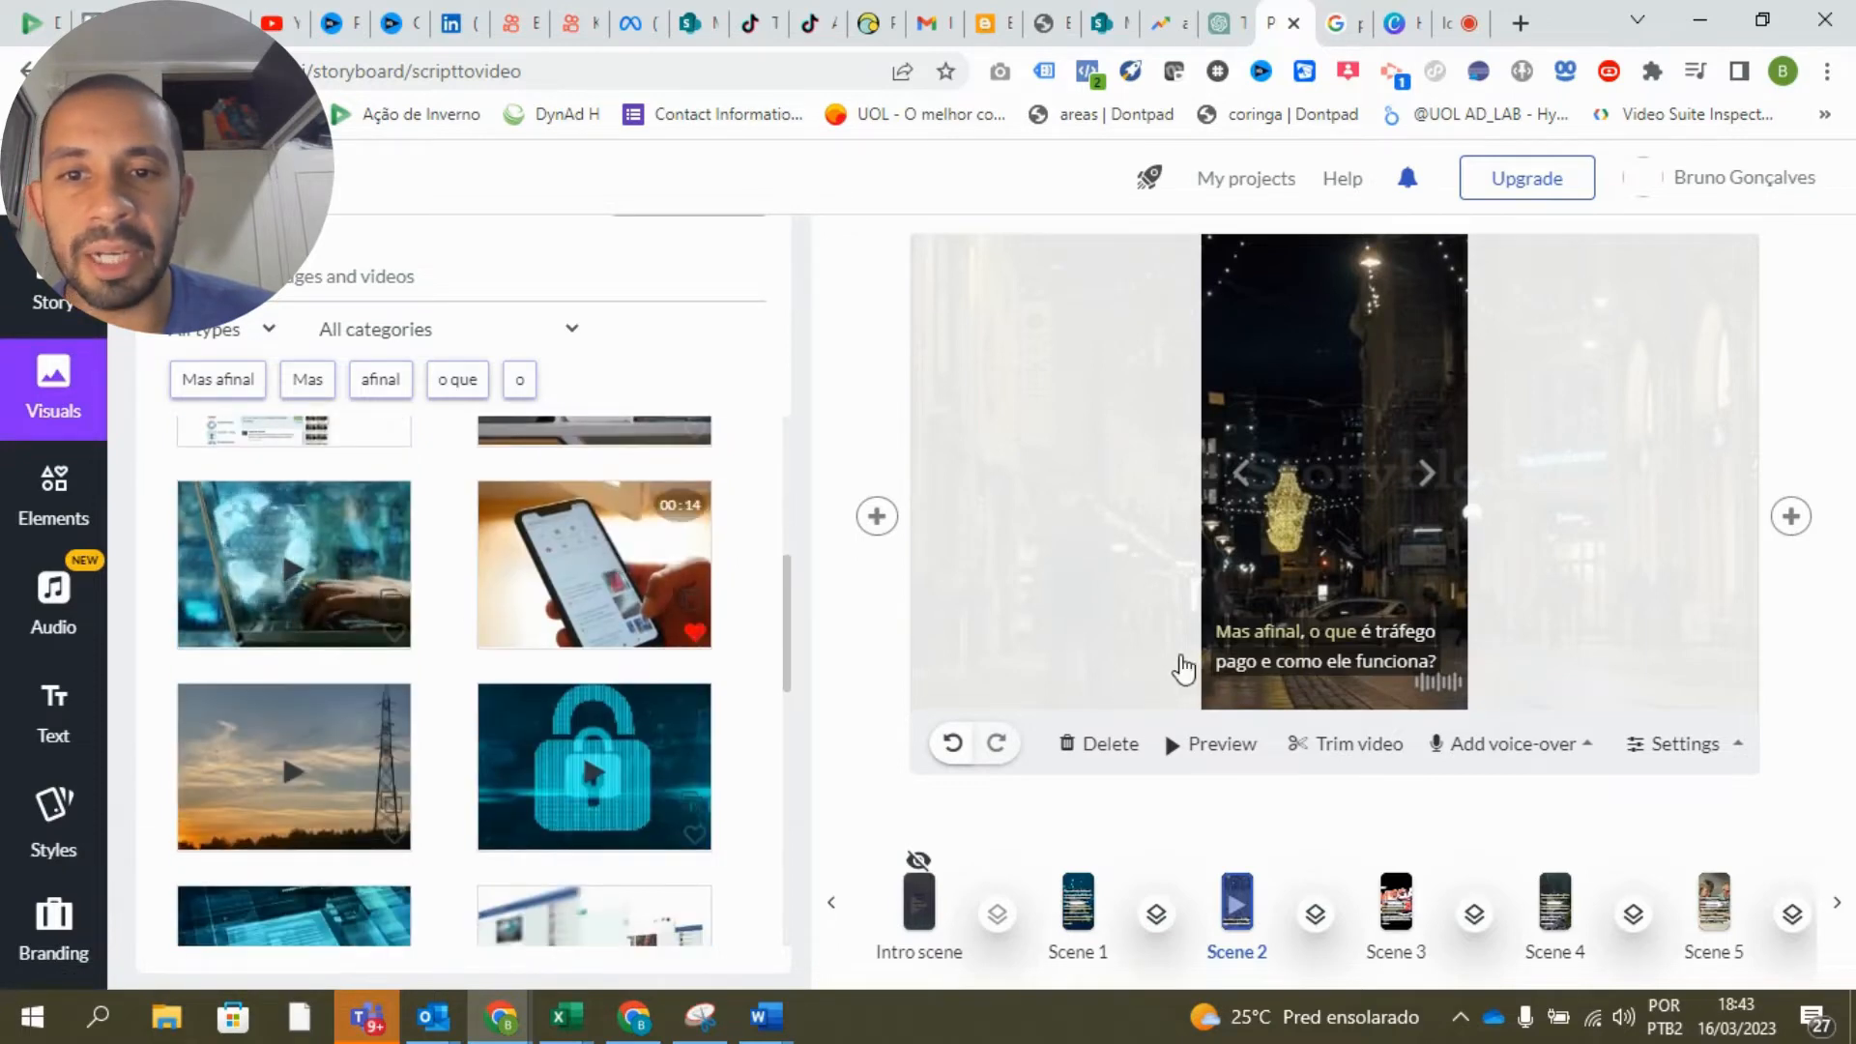
{"action": "left_click_drag", "start_coordinate": [1183, 667], "coordinate": [1169, 663]}
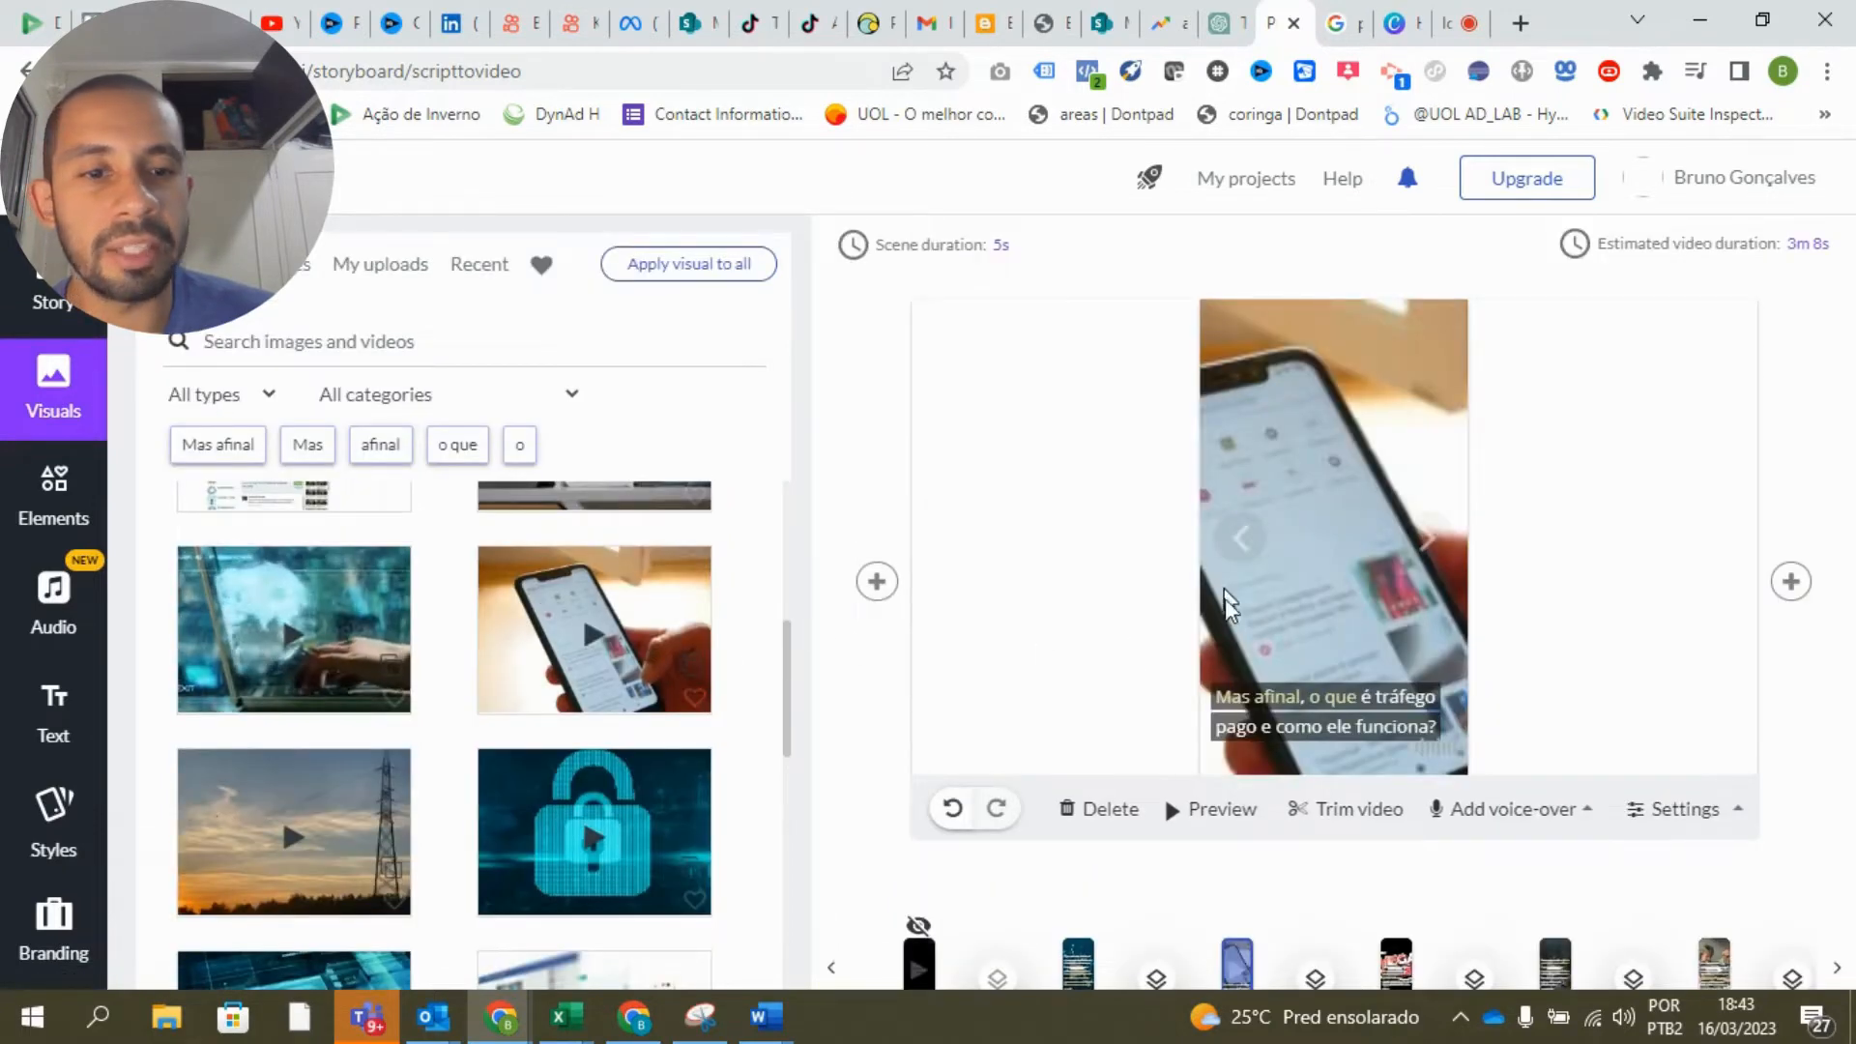
Browse further library visuals and the stickers available for the scene.
{"action": "scroll", "coordinate": [1208, 773], "scroll_direction": "down", "scroll_amount": 1}
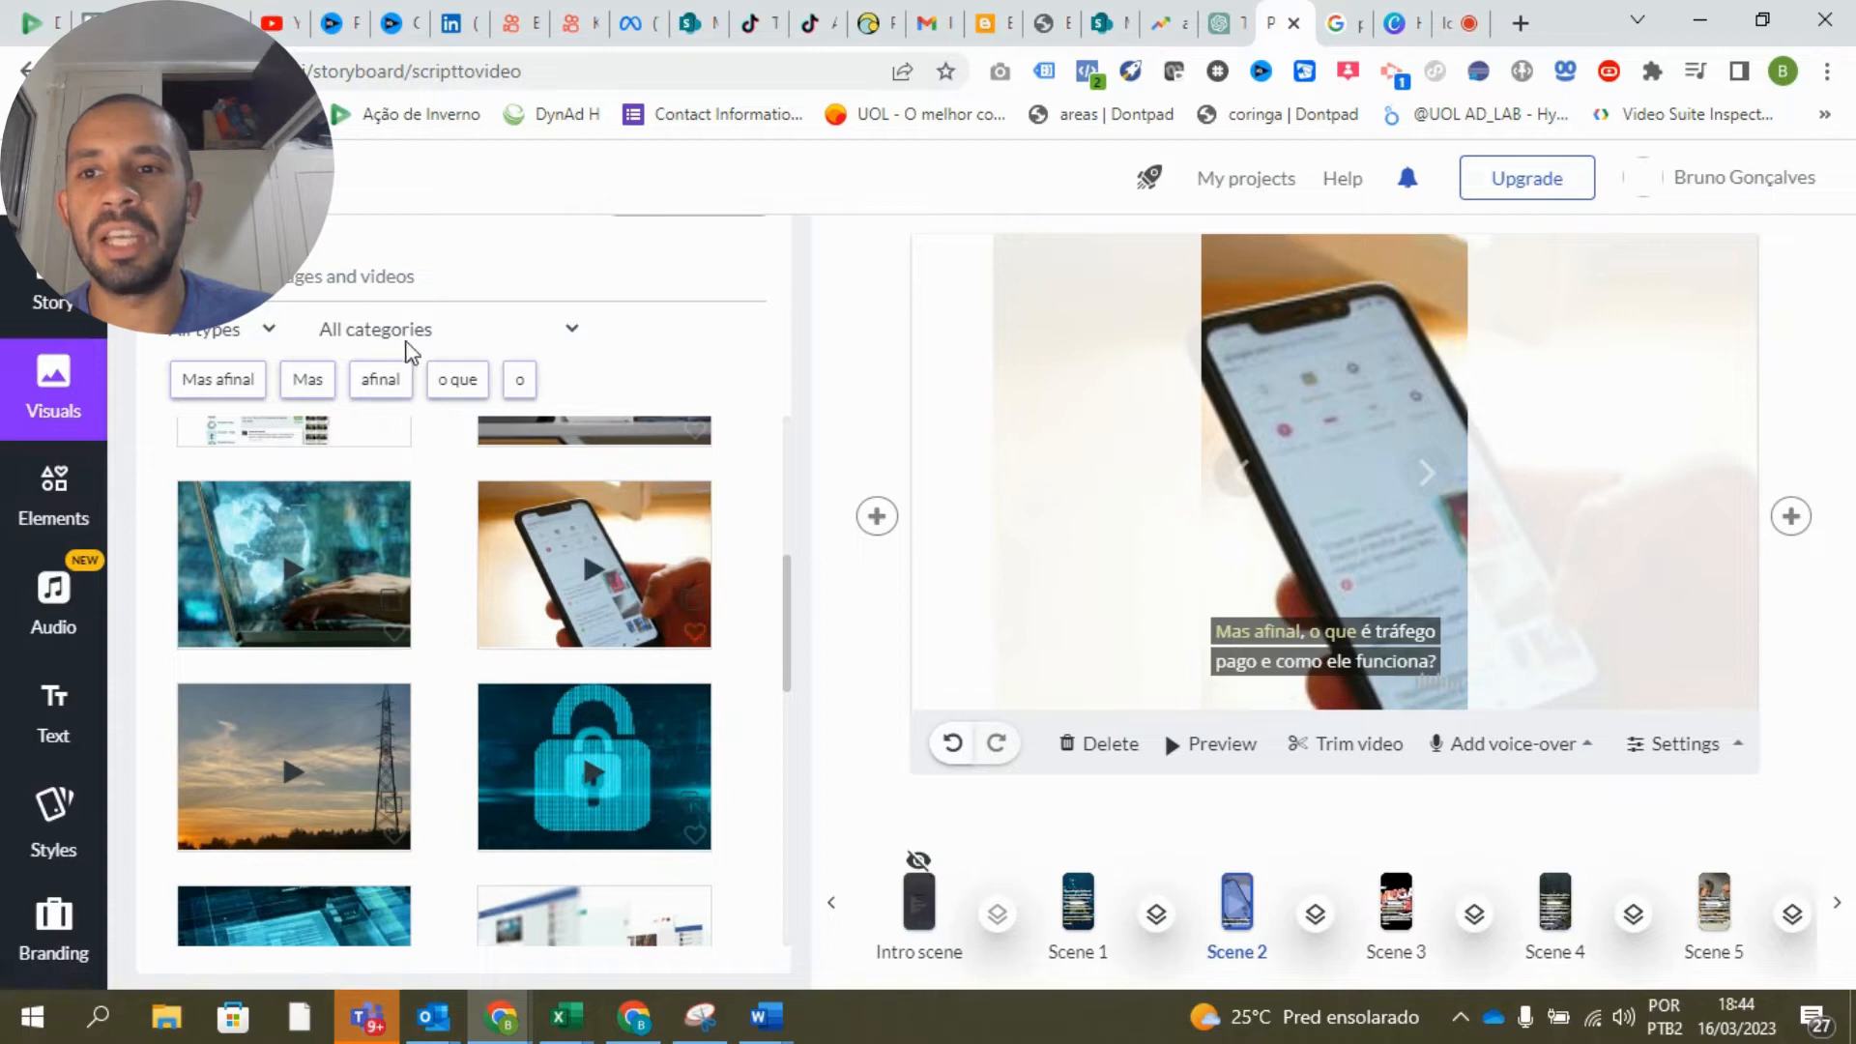
{"action": "scroll", "coordinate": [53, 628], "scroll_direction": "down", "scroll_amount": 3}
{"action": "scroll", "coordinate": [53, 696], "scroll_direction": "up", "scroll_amount": 3}
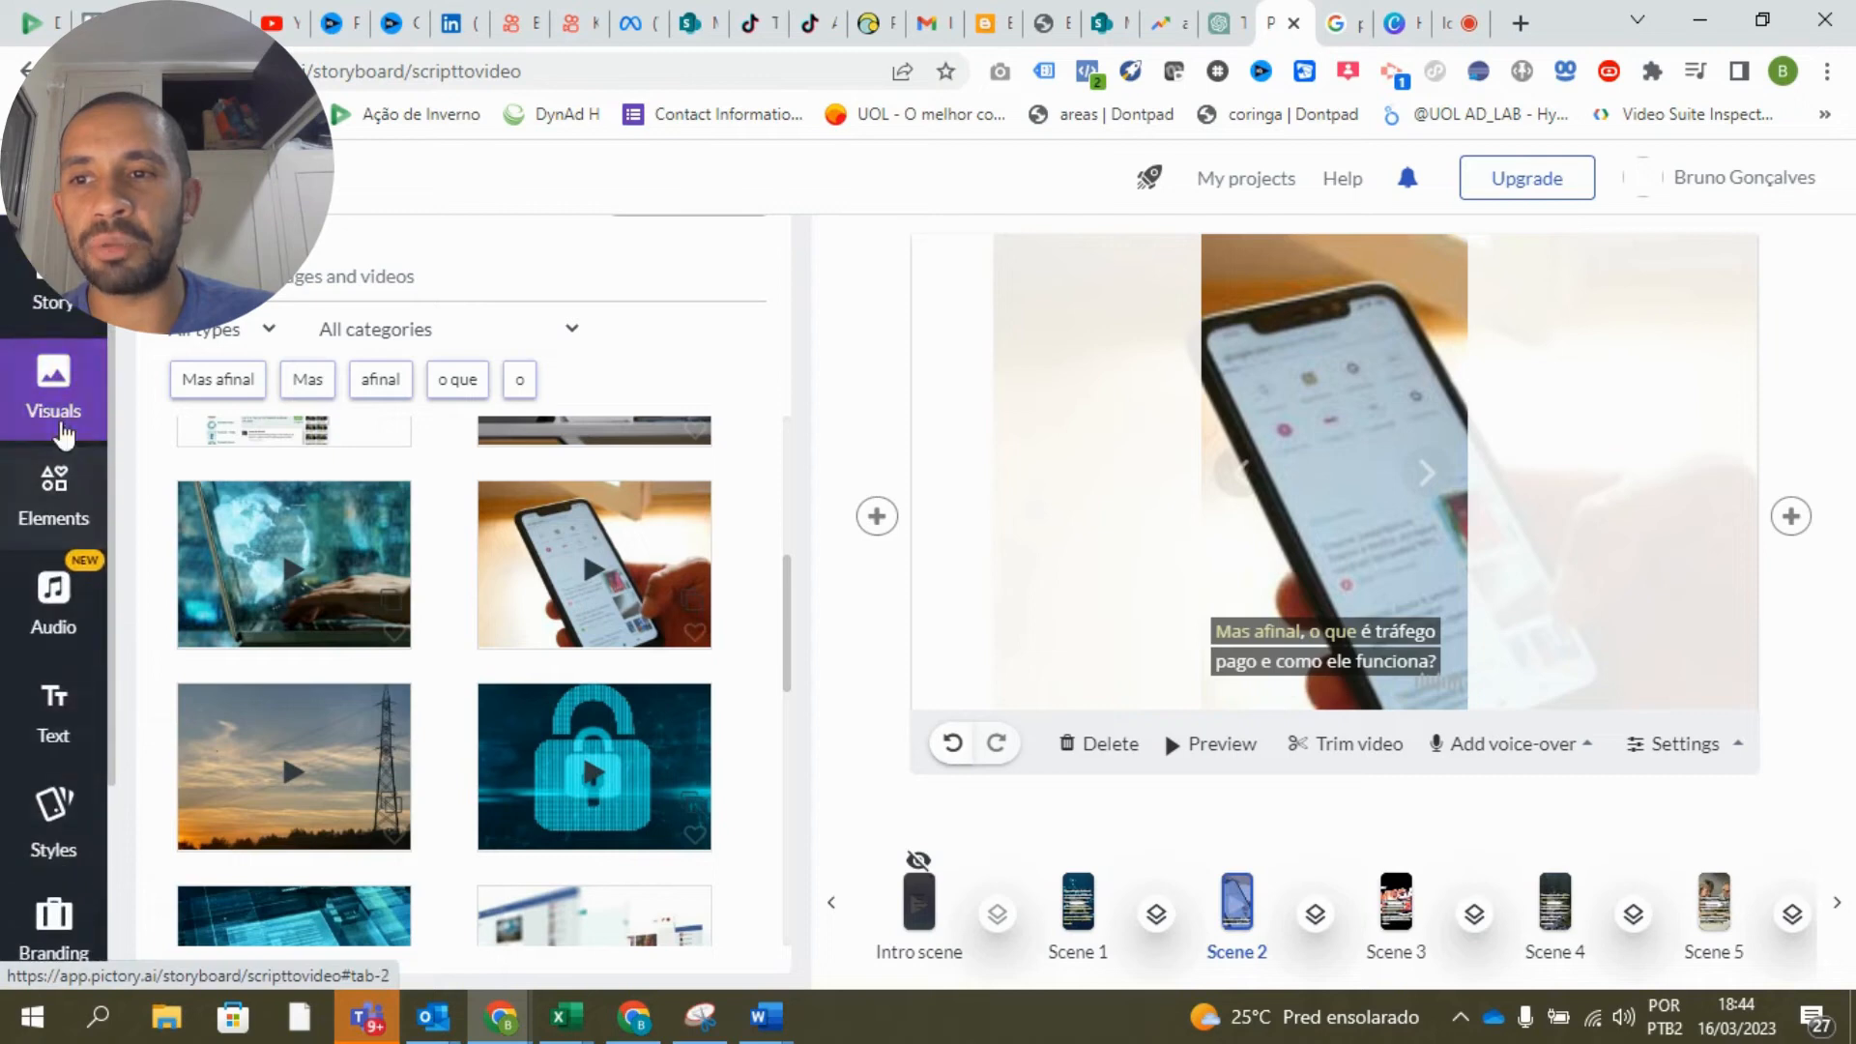
{"action": "left_click", "coordinate": [53, 493]}
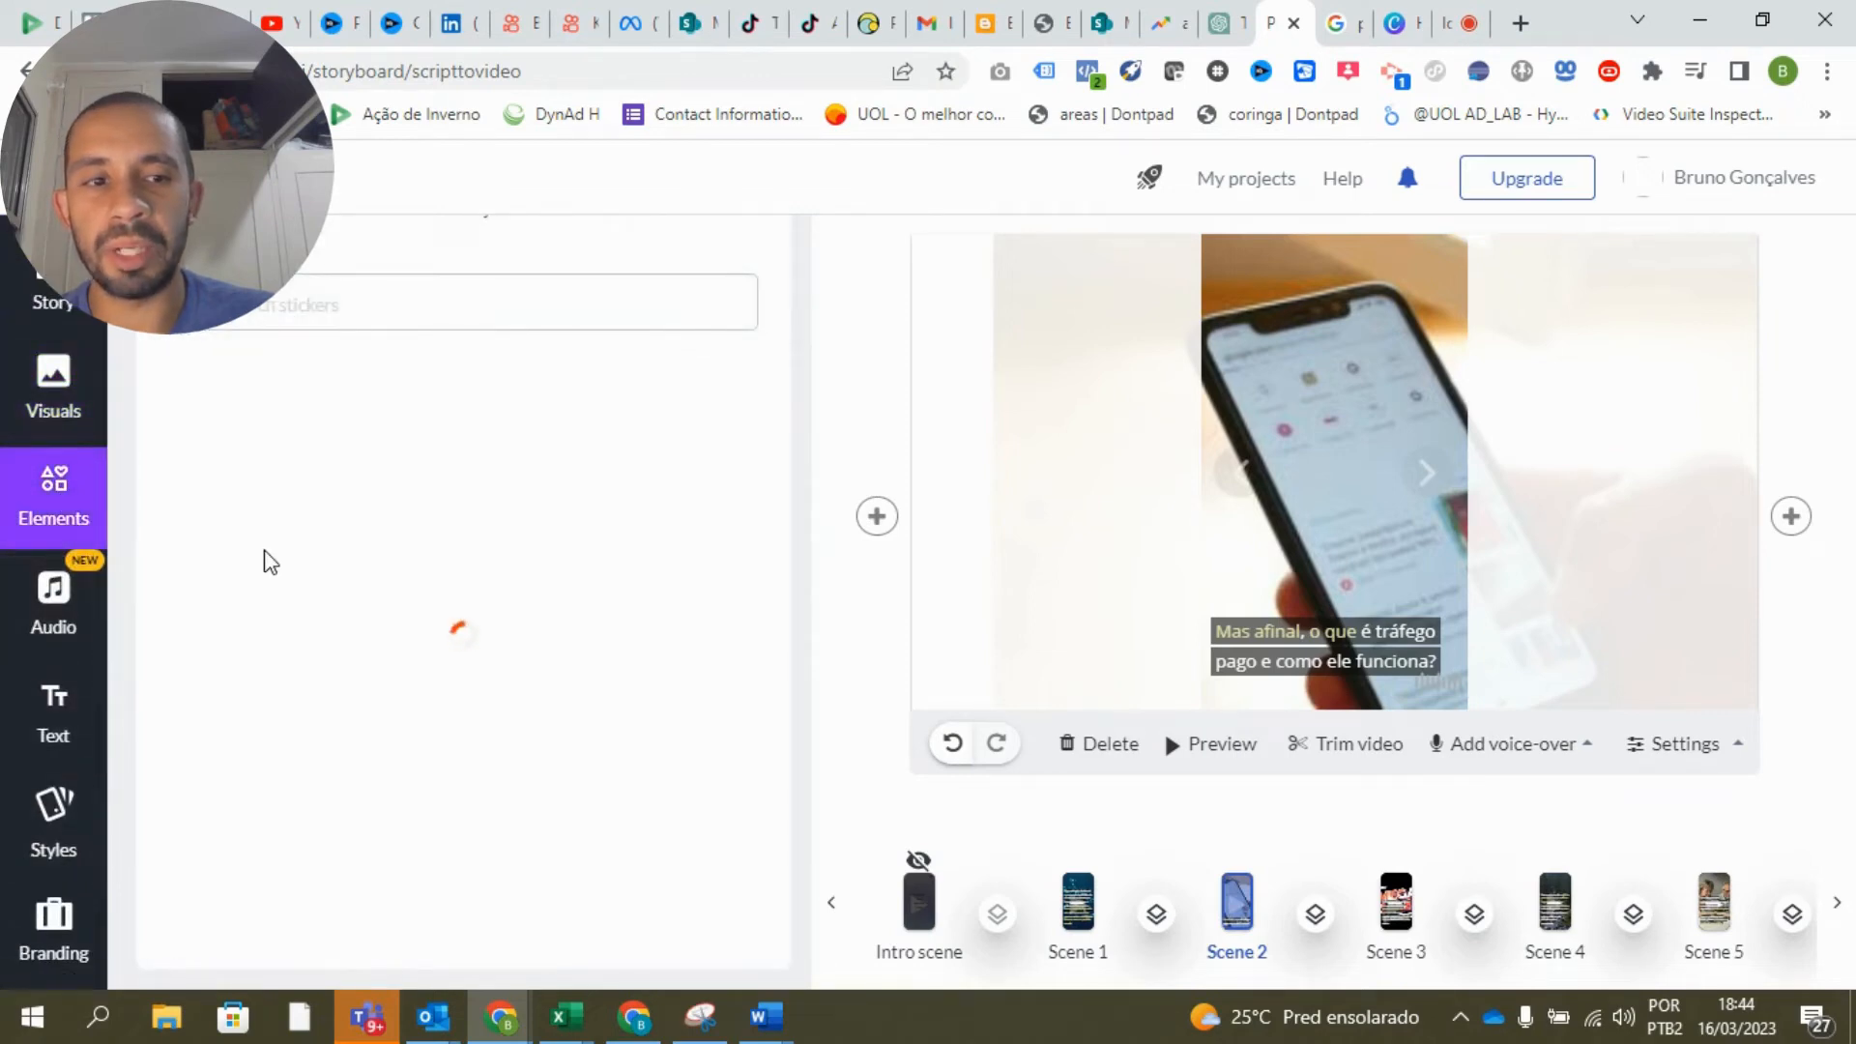
{"action": "scroll", "coordinate": [469, 516], "scroll_direction": "down", "scroll_amount": 1}
{"action": "scroll", "coordinate": [470, 516], "scroll_direction": "up", "scroll_amount": 3}
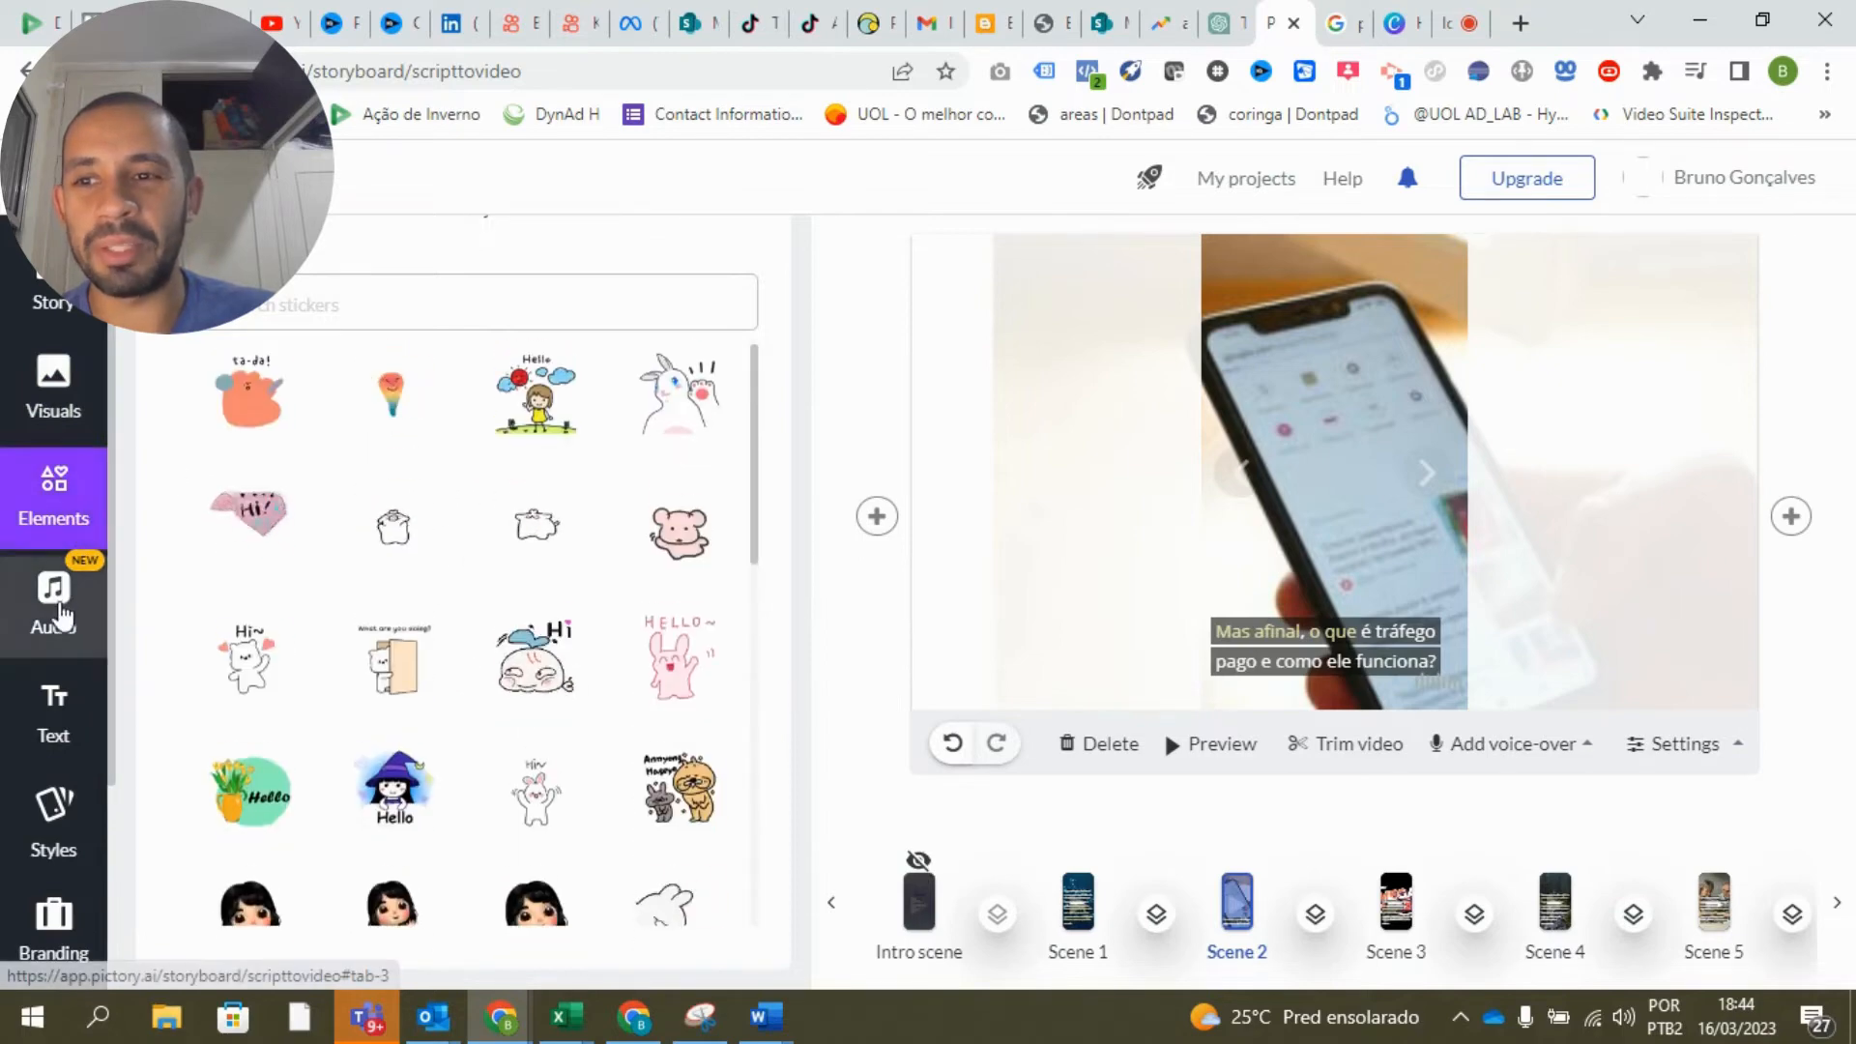
Open the background music options for the video and dismiss the voice-over tips.
{"action": "left_click", "coordinate": [64, 667]}
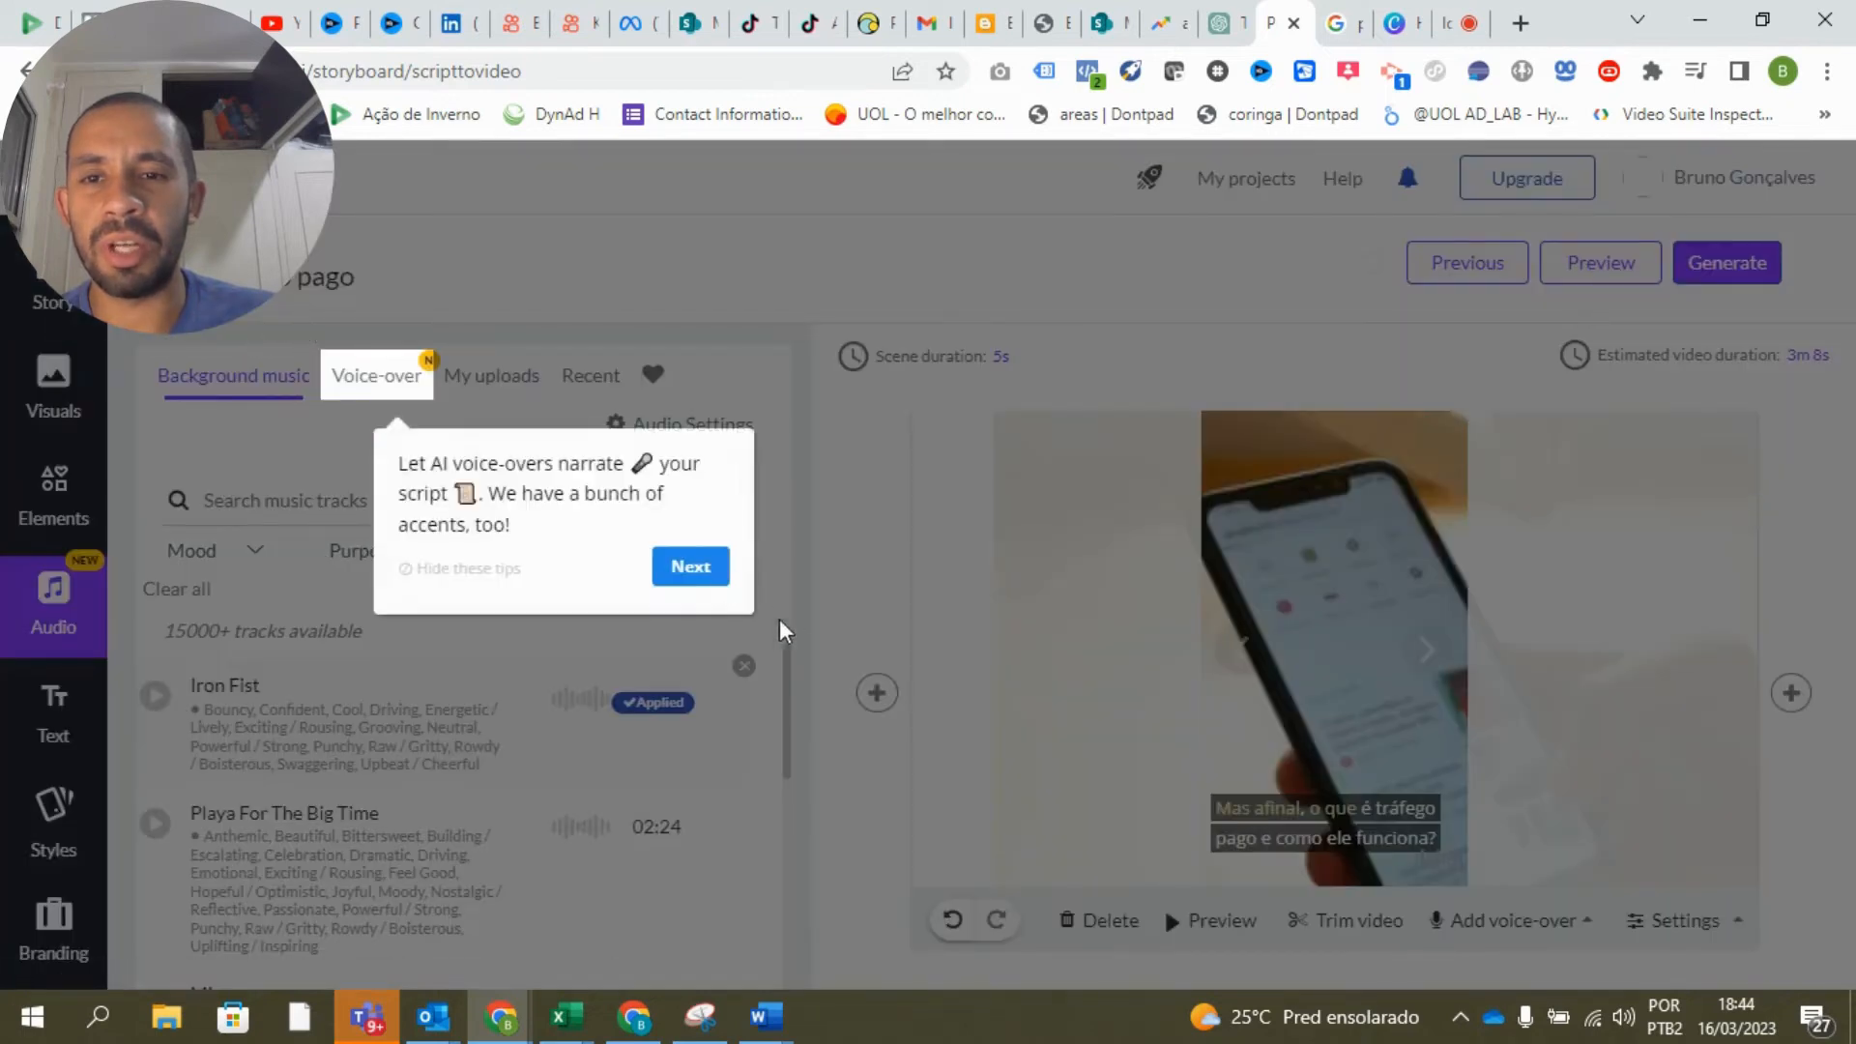
{"action": "left_click", "coordinate": [690, 566]}
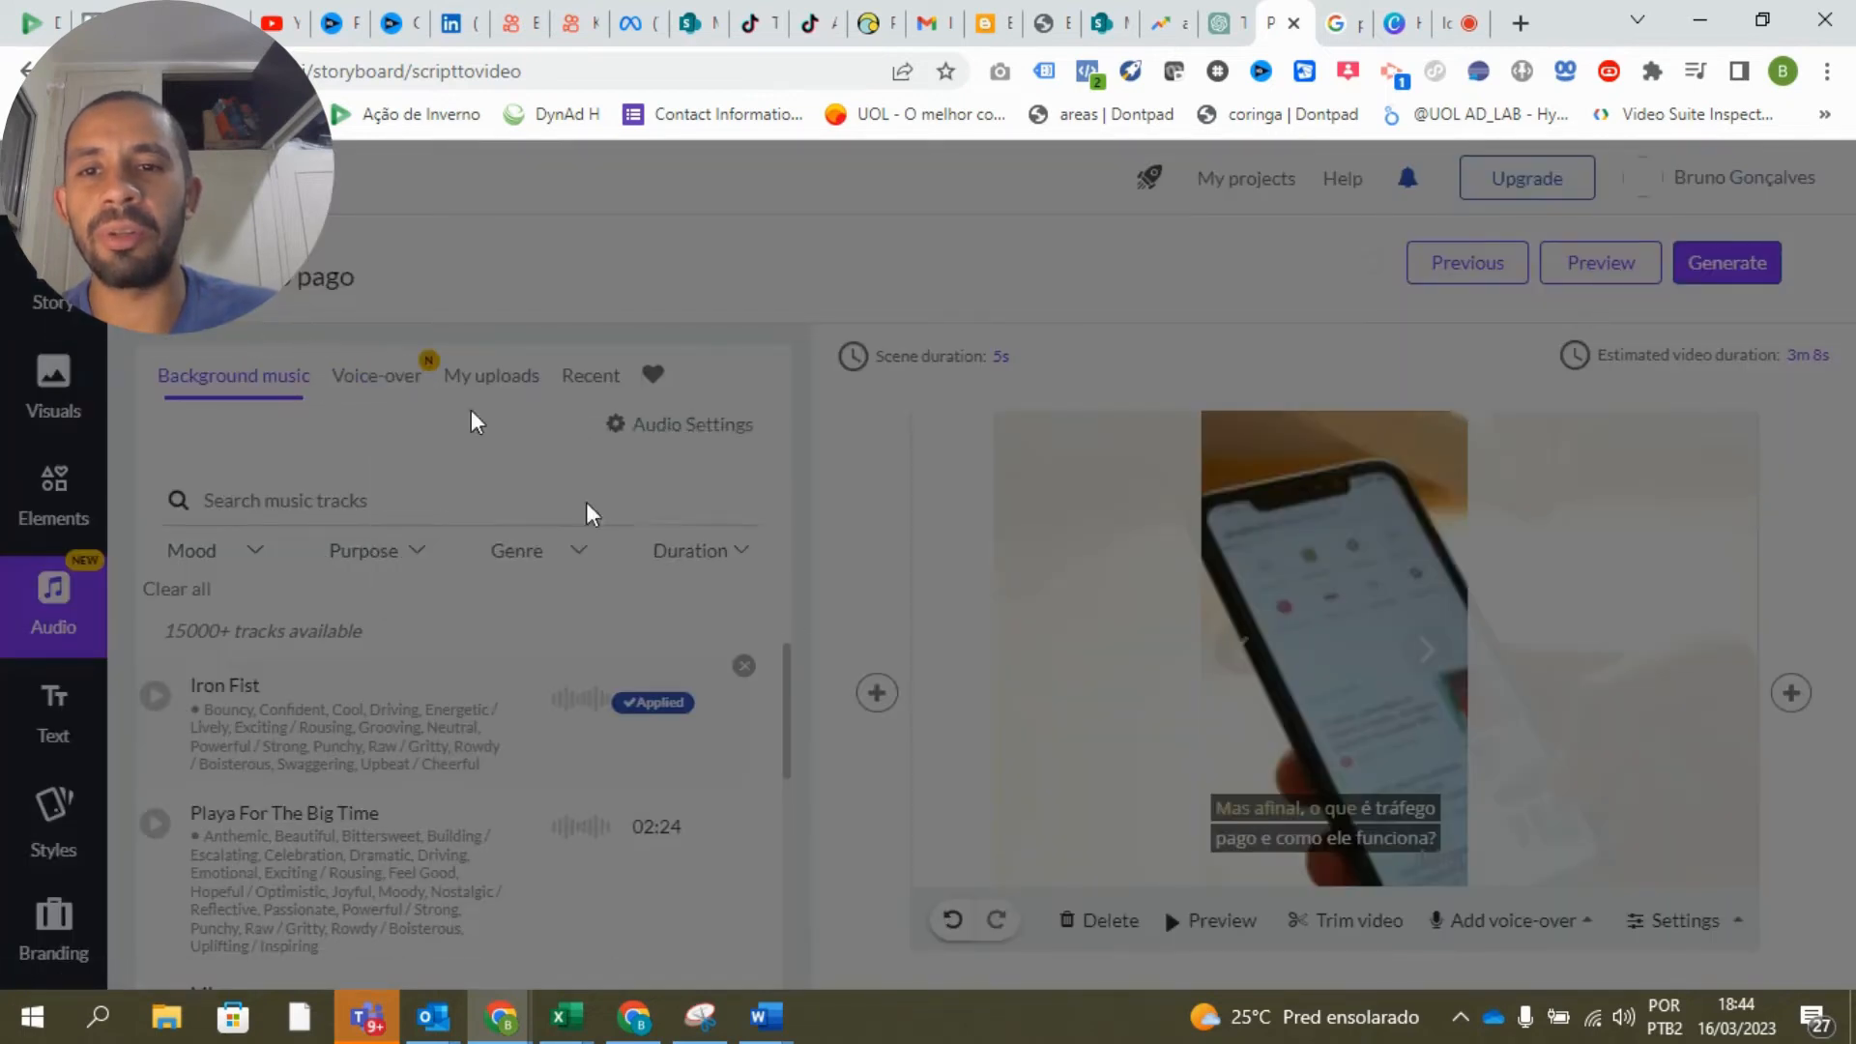
{"action": "left_click", "coordinate": [667, 827]}
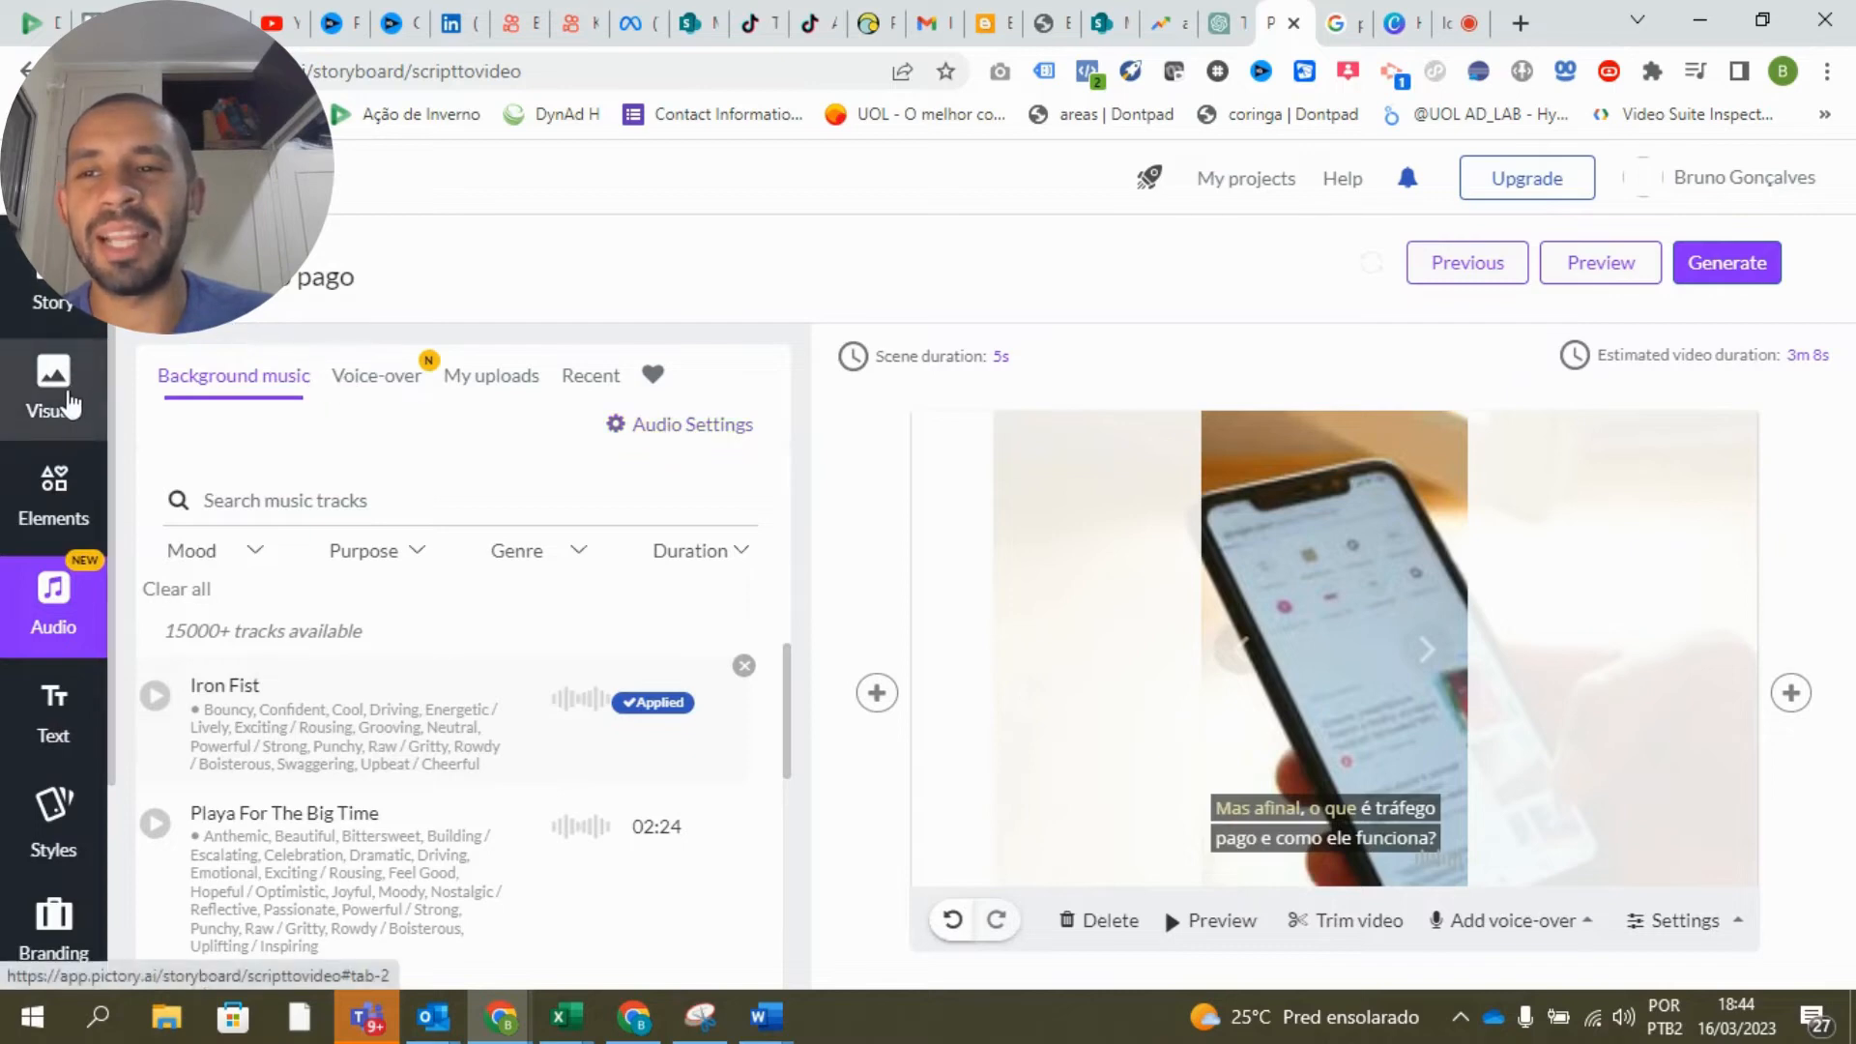
Check the upload option for custom visuals, cancel the file selection, and reopen the sticker collection.
{"action": "left_click", "coordinate": [68, 406]}
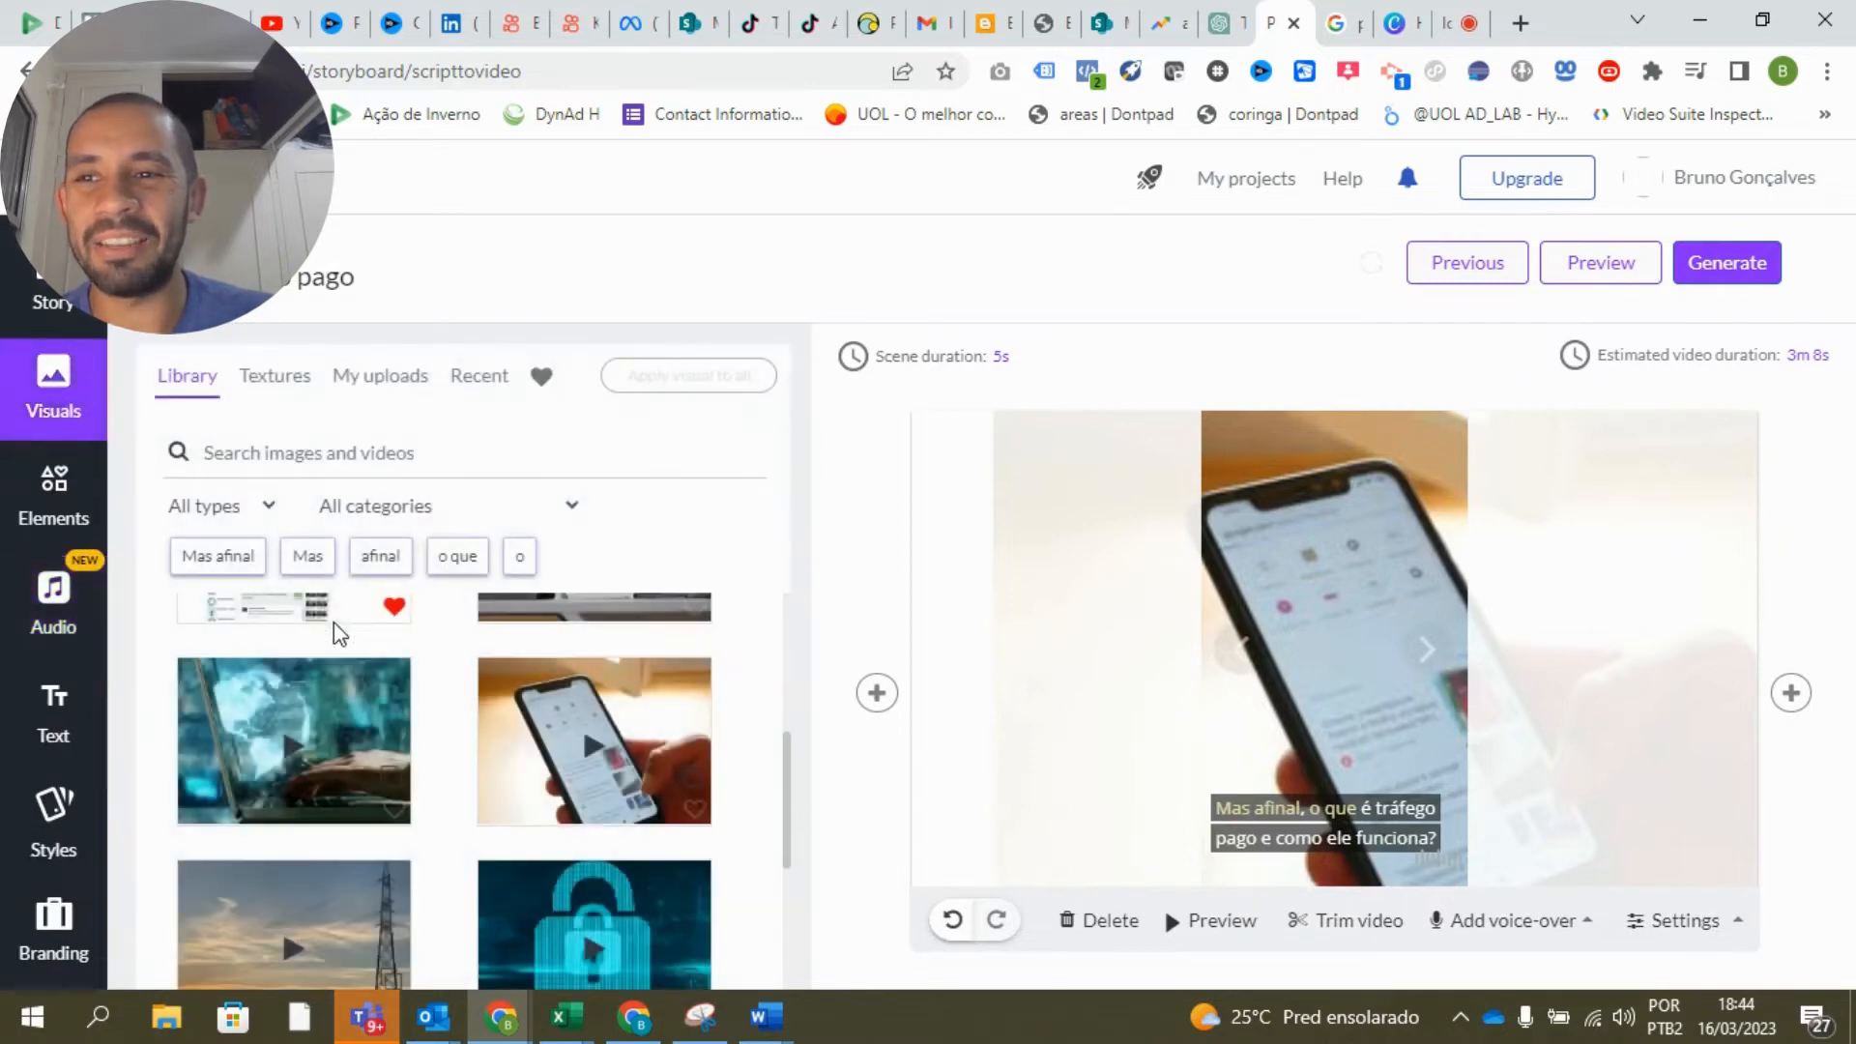
{"action": "left_click", "coordinate": [390, 391]}
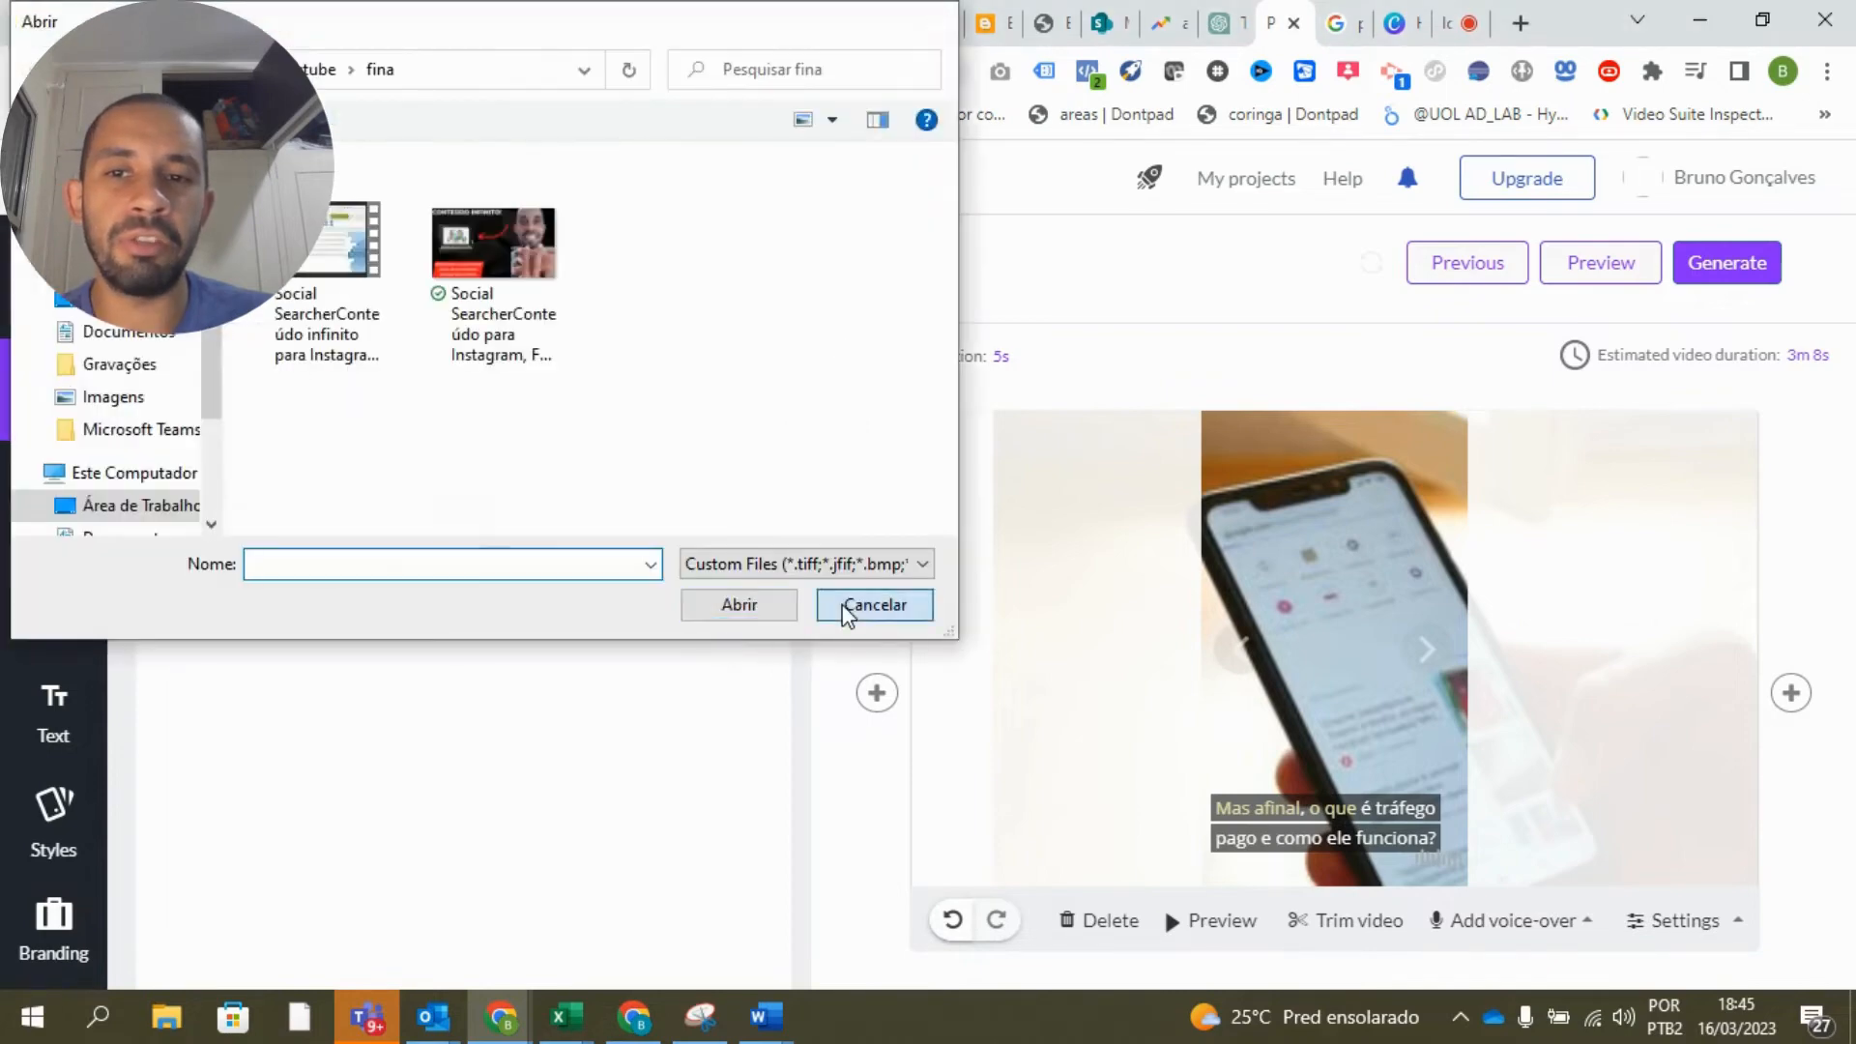
{"action": "left_click", "coordinate": [860, 605]}
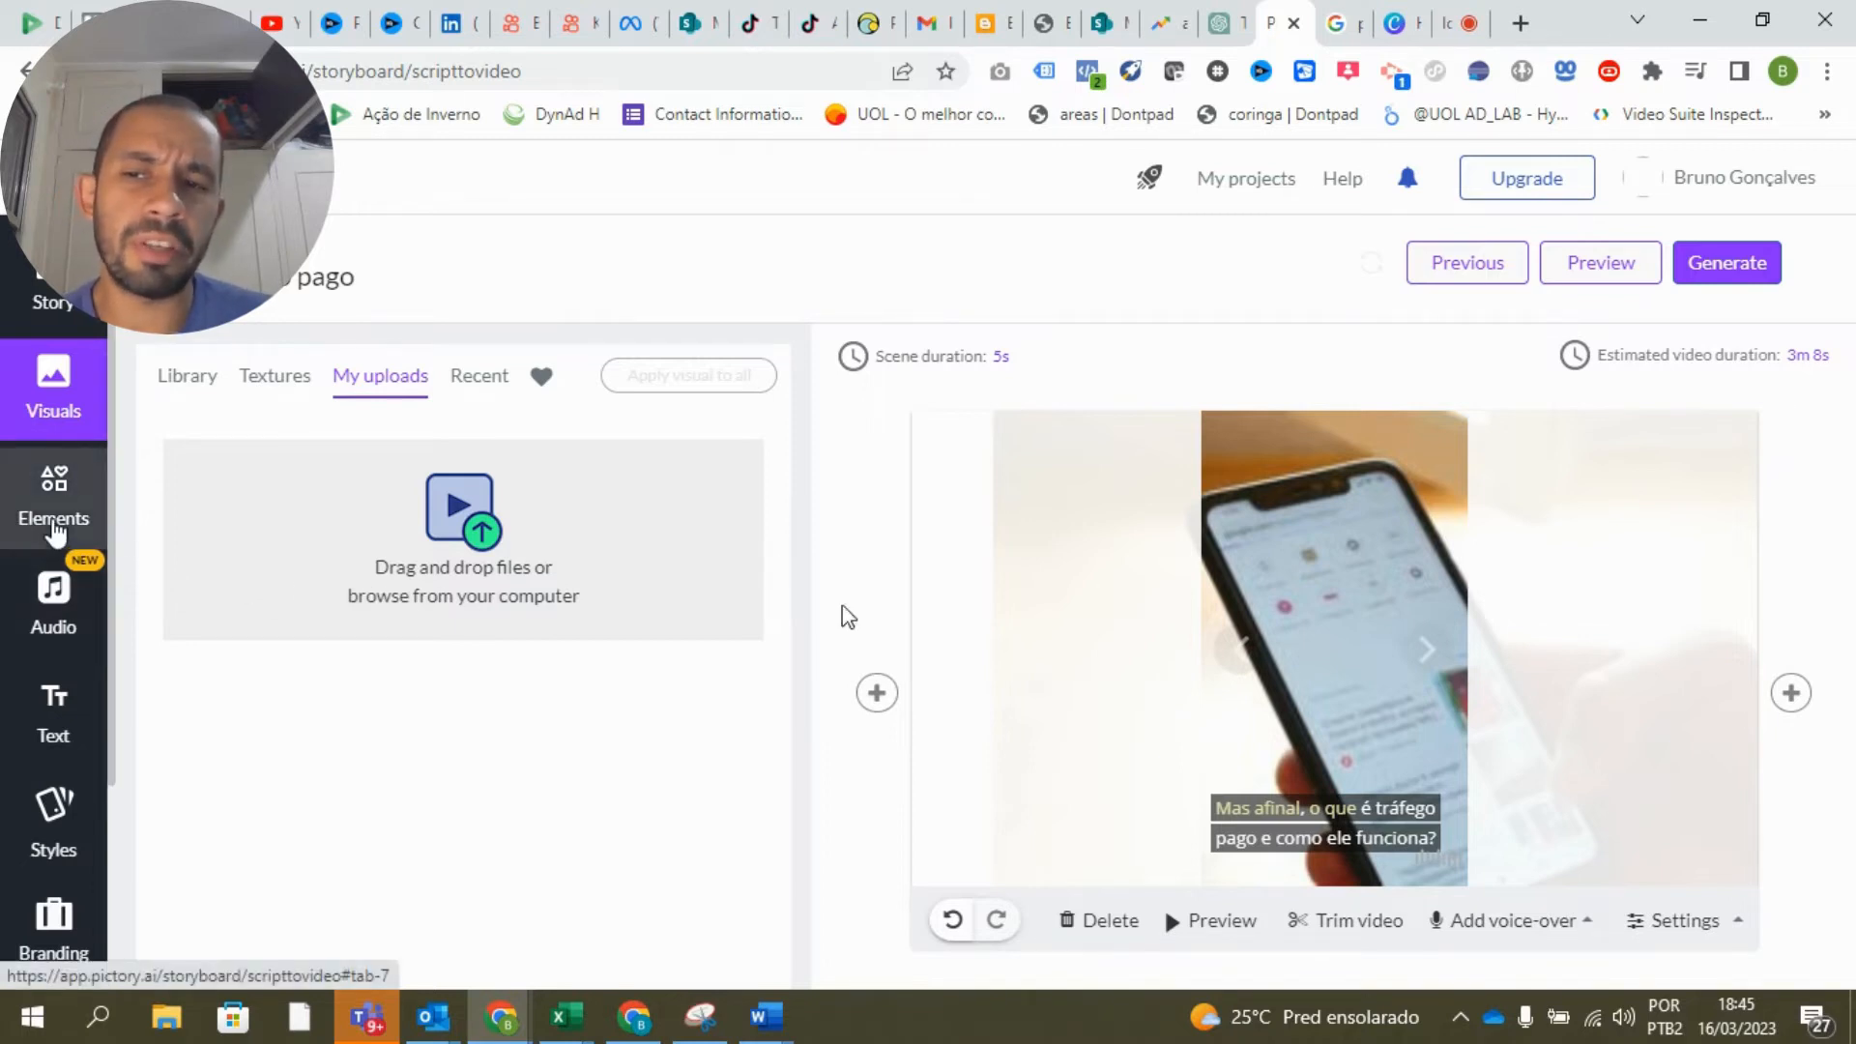
{"action": "left_click", "coordinate": [50, 513]}
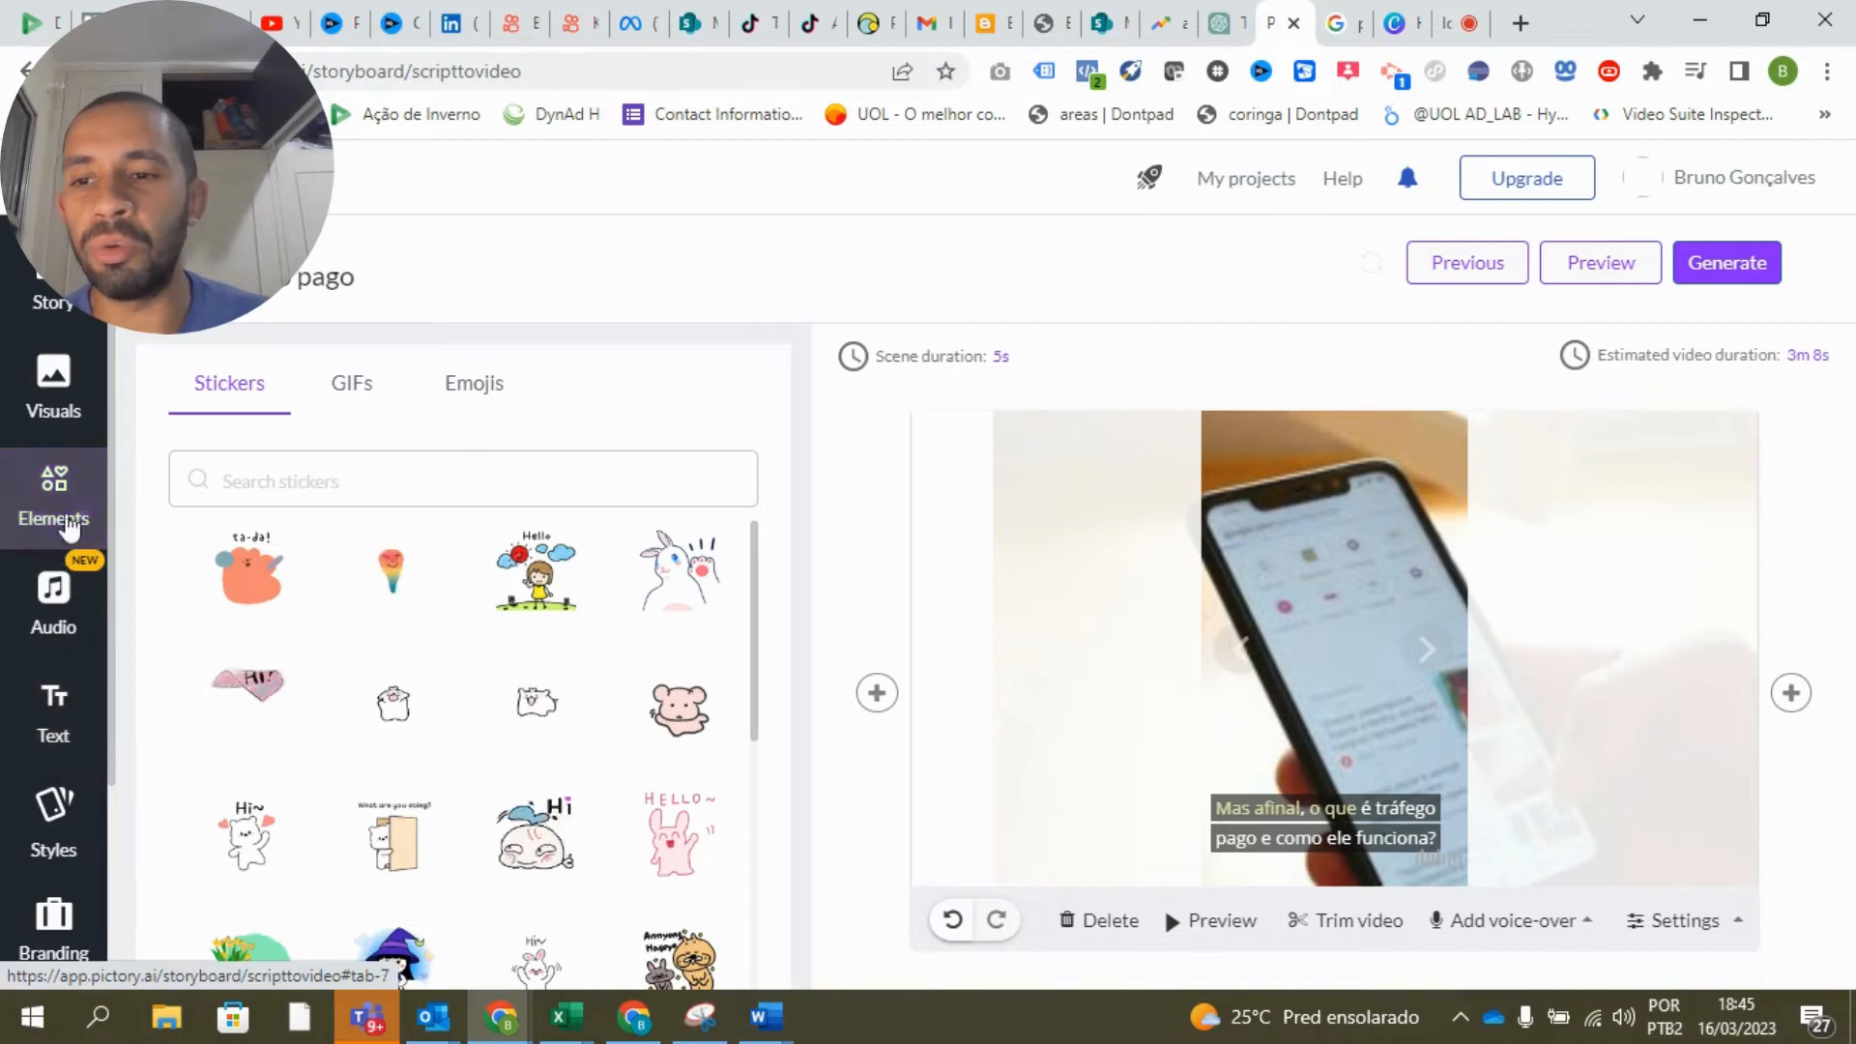
Open scene 3 of the storyboard and view the background textures offered among its visuals.
{"action": "left_click", "coordinate": [51, 401]}
{"action": "scroll", "coordinate": [1308, 849], "scroll_direction": "down", "scroll_amount": 2}
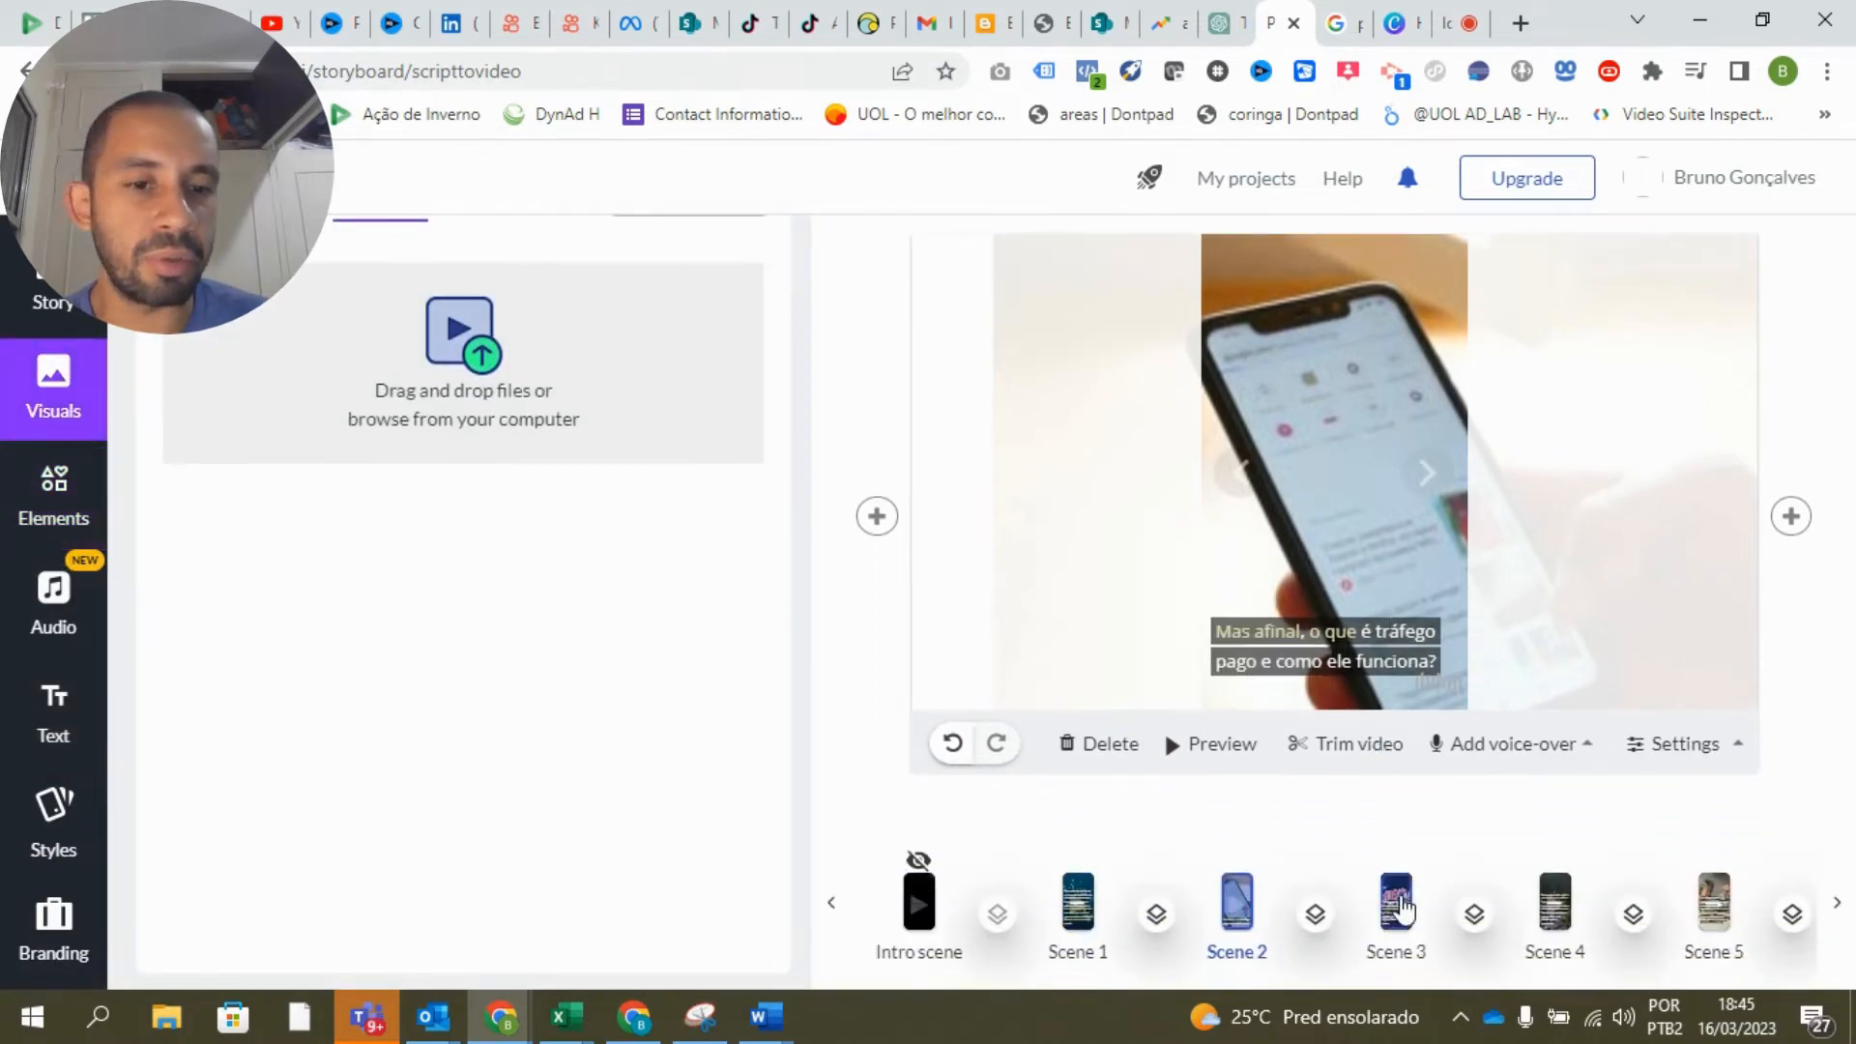
{"action": "scroll", "coordinate": [1416, 875], "scroll_direction": "up", "scroll_amount": 1}
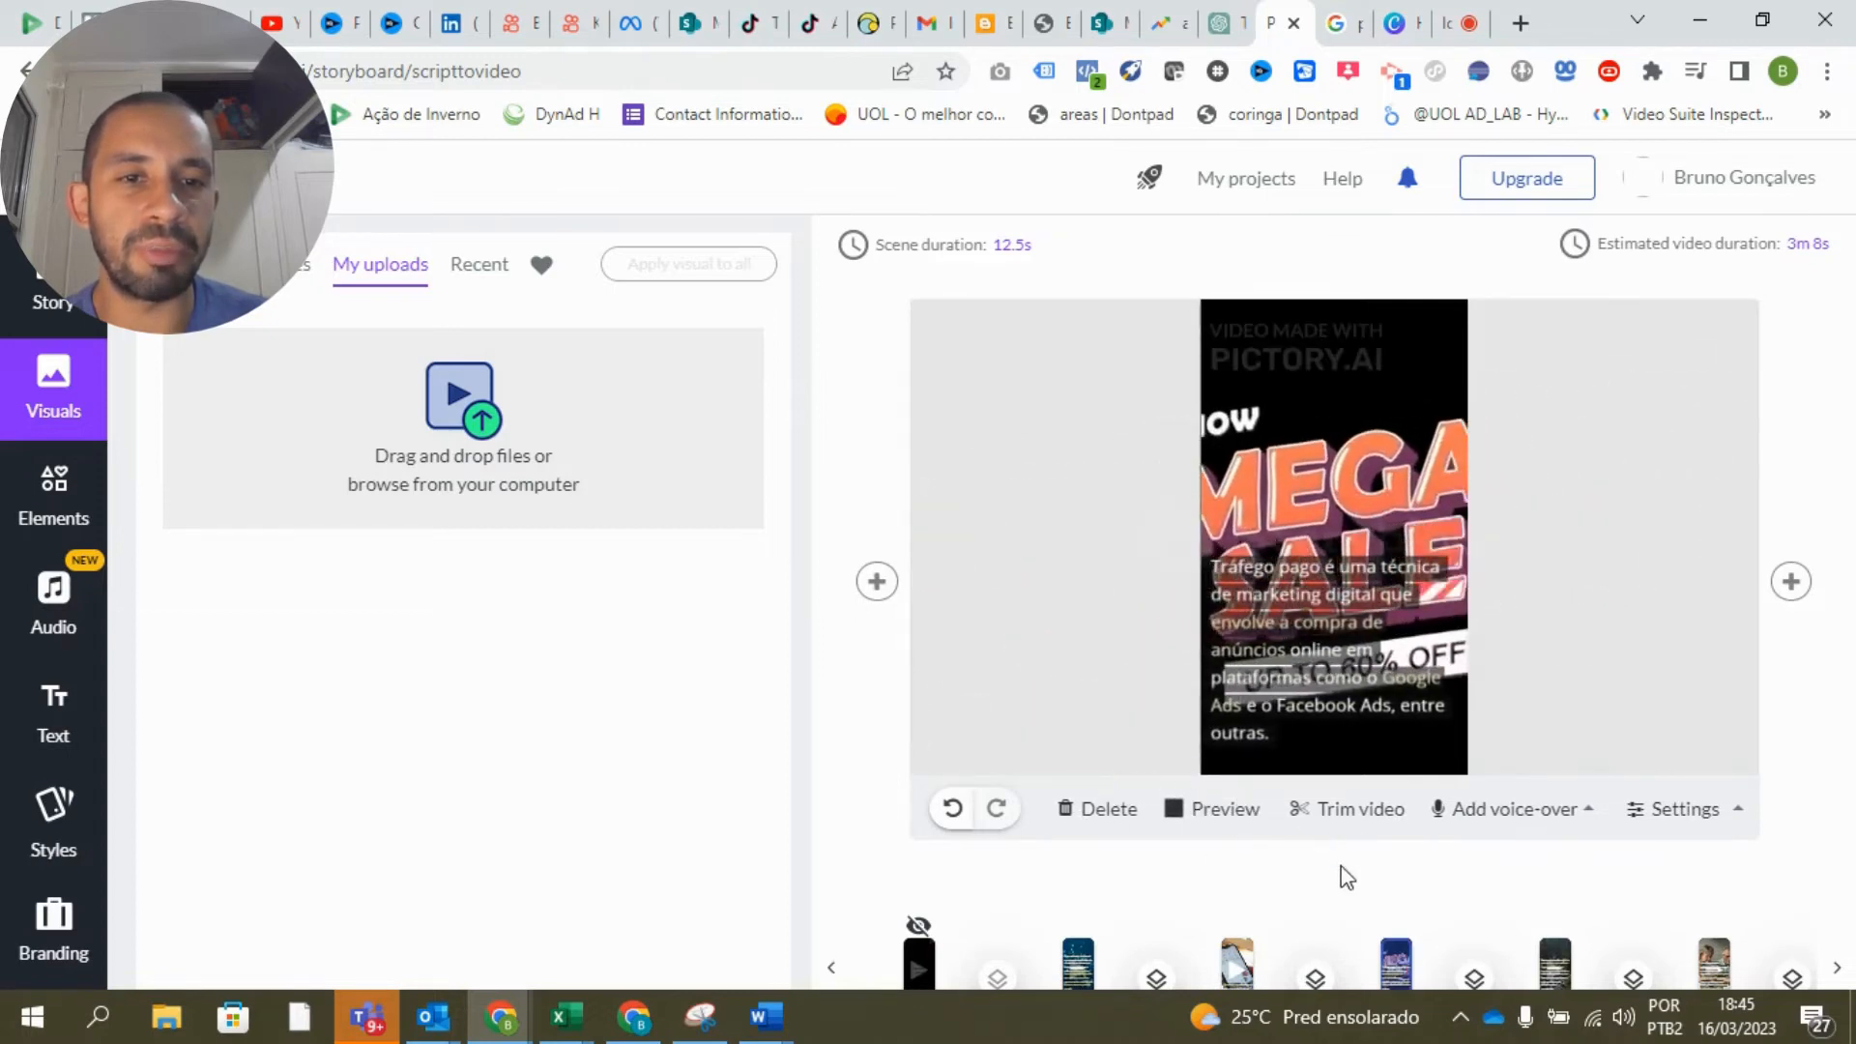
{"action": "scroll", "coordinate": [1343, 865], "scroll_direction": "down", "scroll_amount": 1}
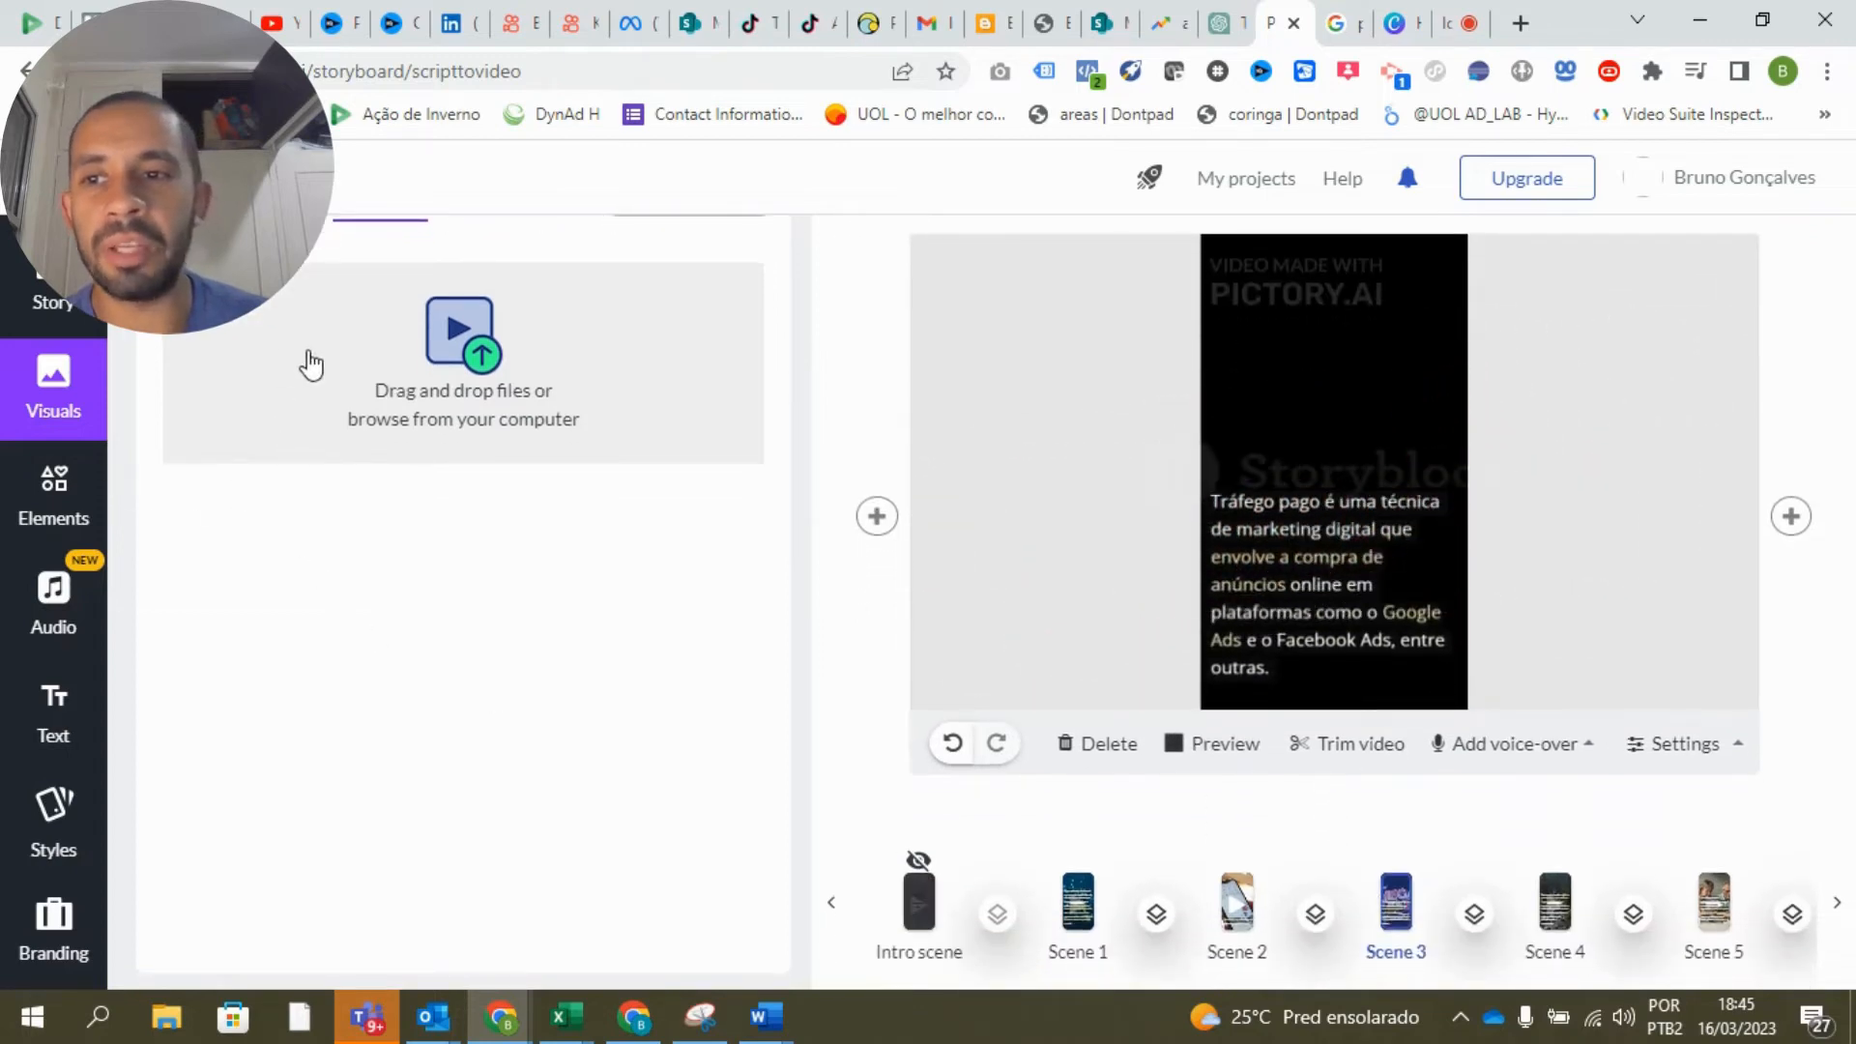
{"action": "scroll", "coordinate": [277, 365], "scroll_direction": "up", "scroll_amount": 3}
{"action": "left_click", "coordinate": [276, 384]}
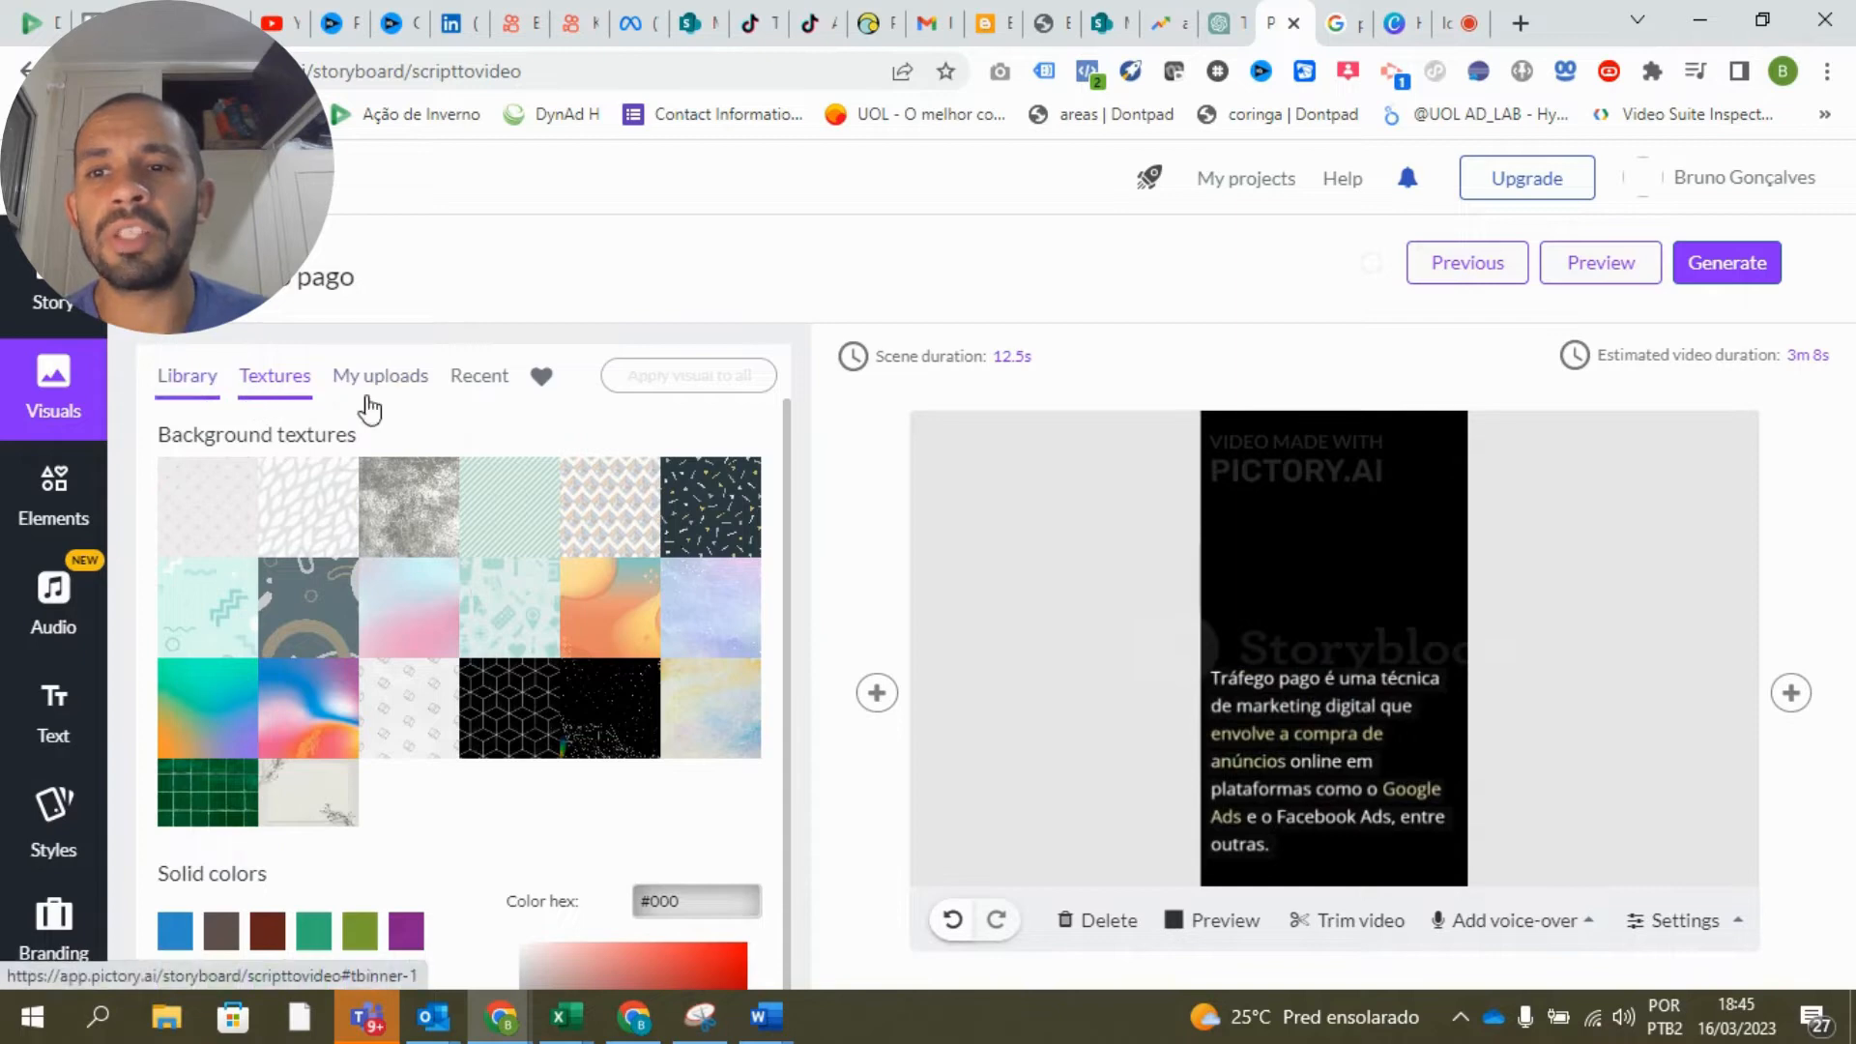
Search the visual library for "paid media" and set scene 3's background to the video of a man at a green-screen monitor.
{"action": "left_click", "coordinate": [198, 376]}
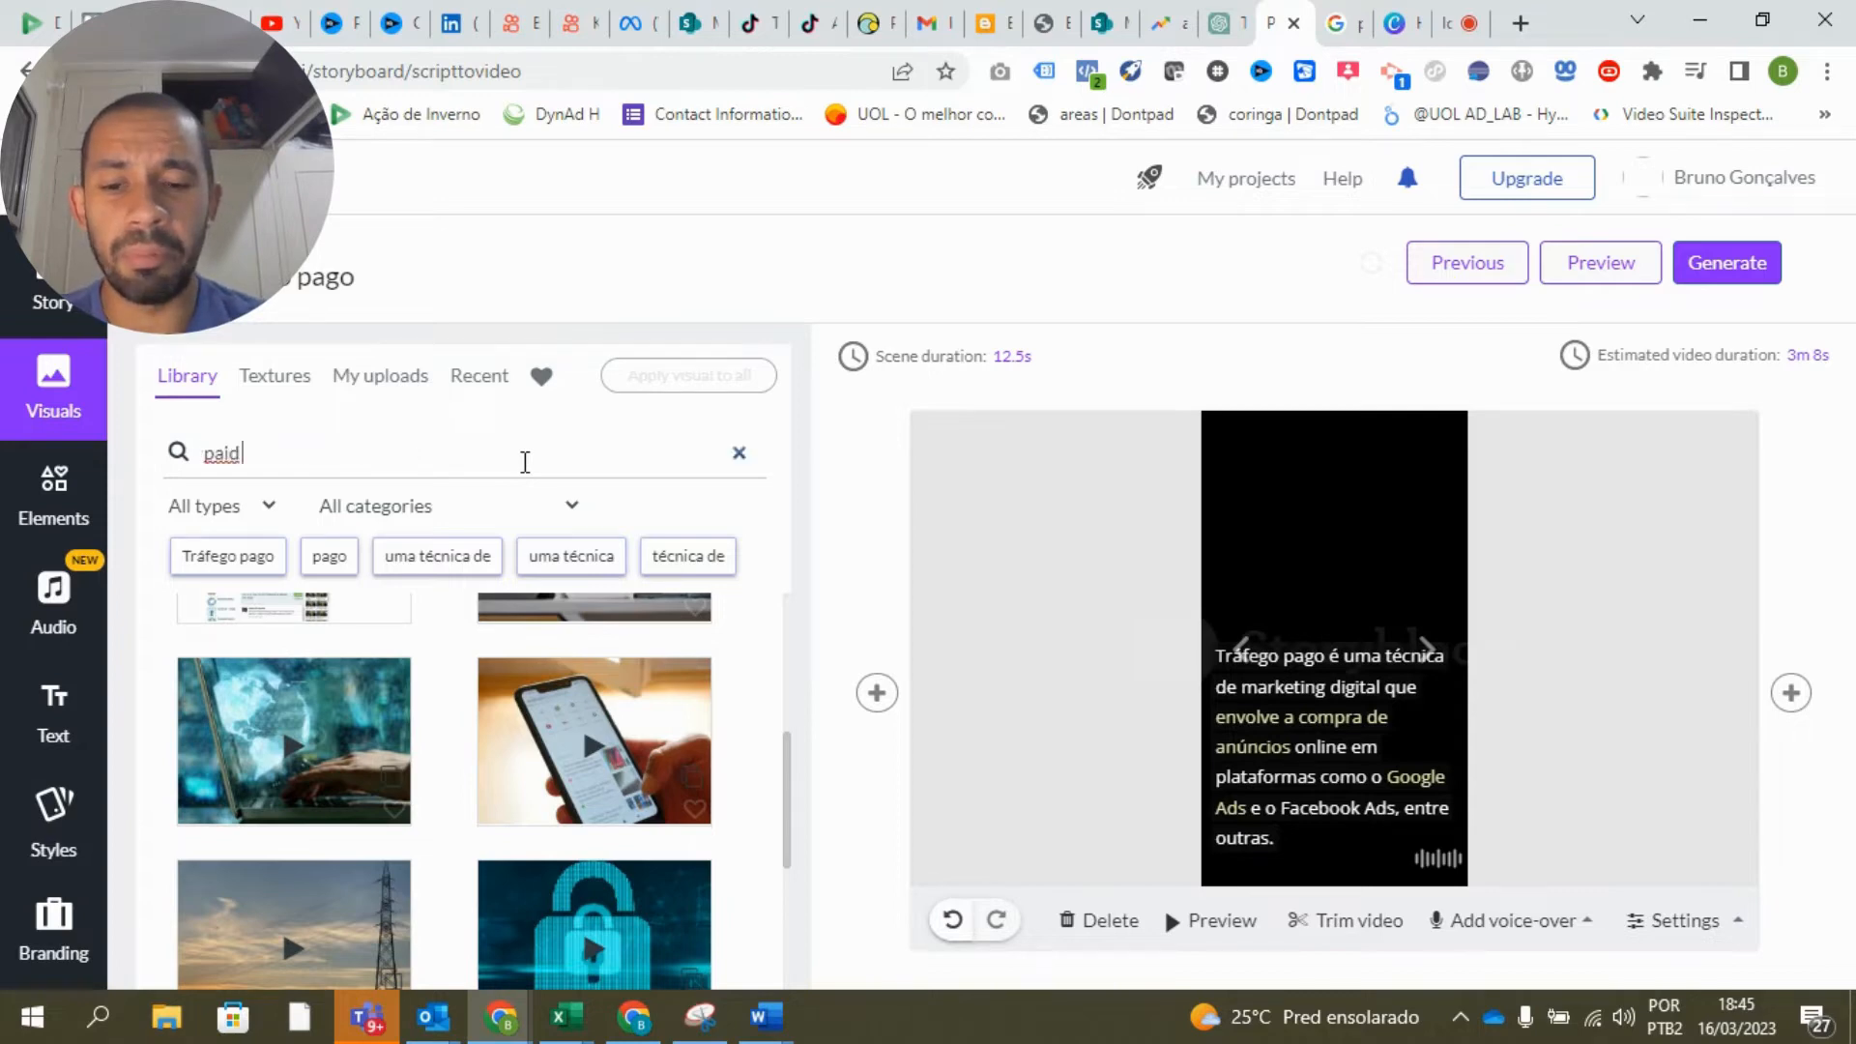
{"action": "key", "text": "BackSpace"}
{"action": "key", "text": "BackSpace"}
{"action": "key", "text": "BackSpace"}
{"action": "key", "text": "BackSpace"}
{"action": "key", "text": "BackSpace"}
{"action": "key", "text": "BackSpace"}
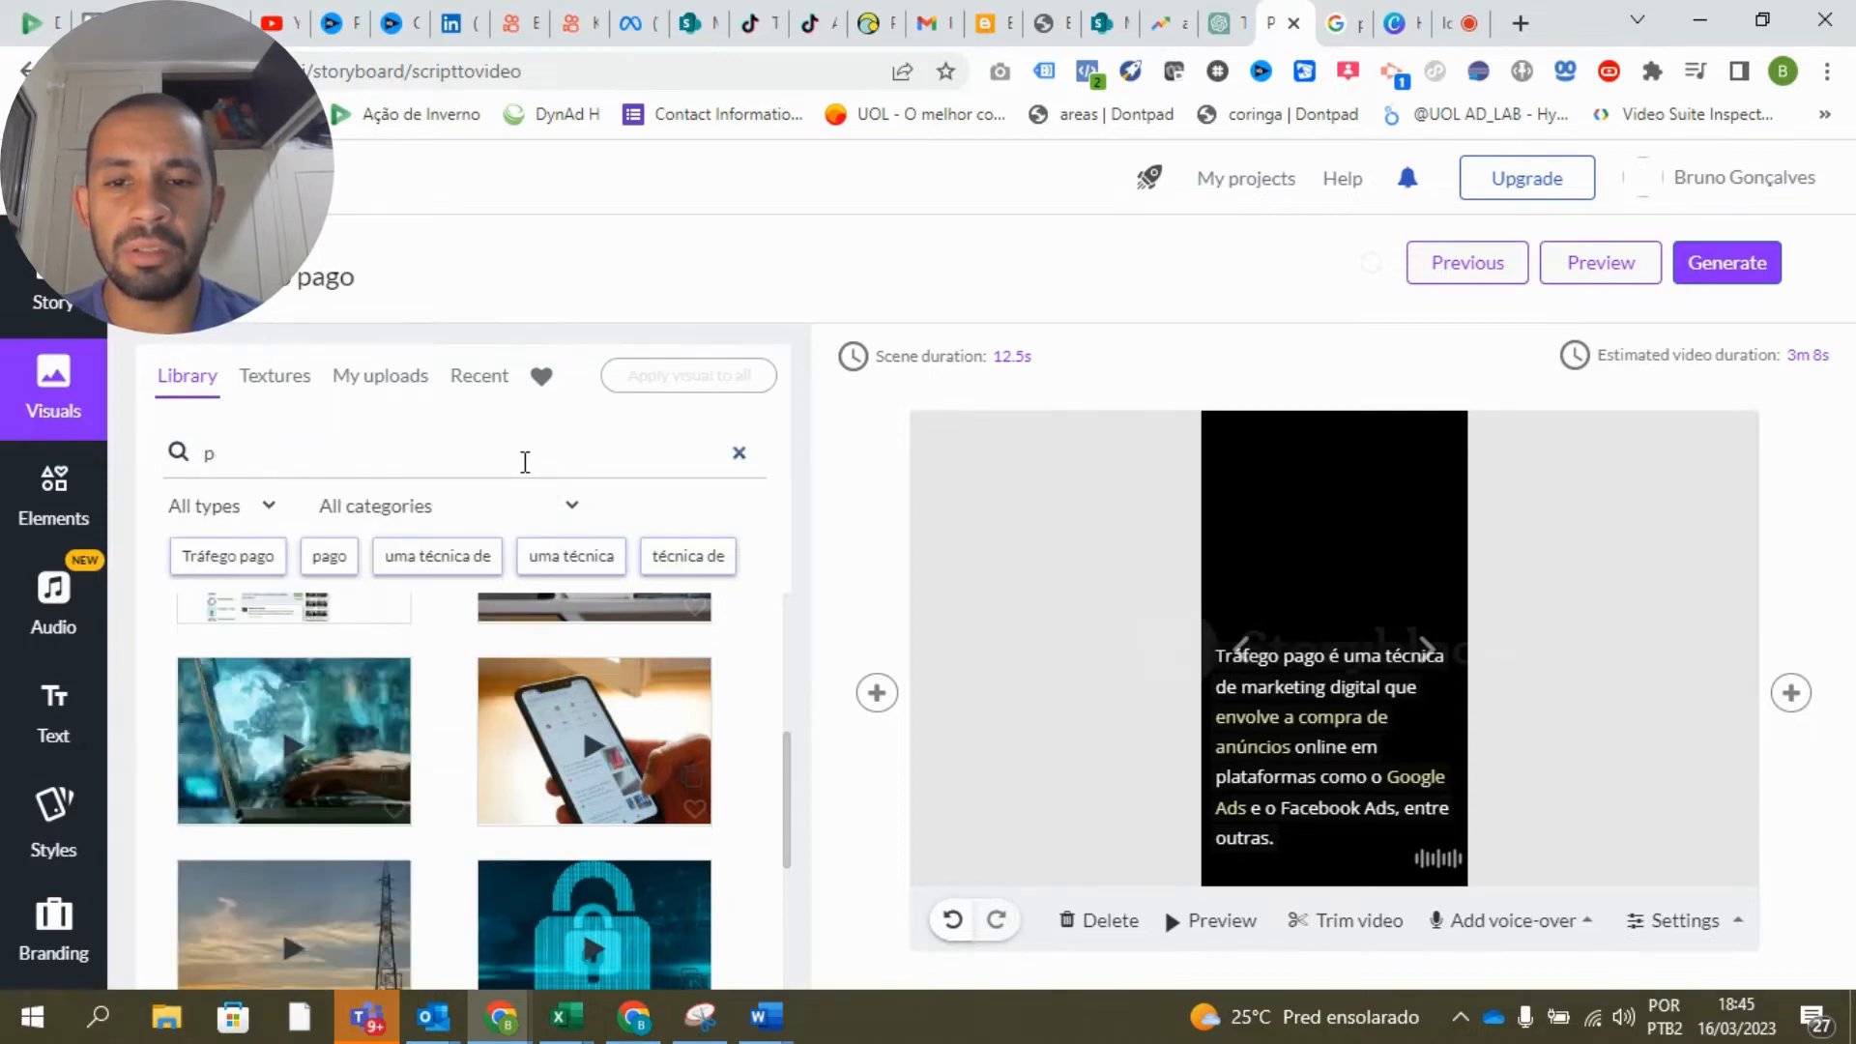
{"action": "type", "text": "paid medi"}
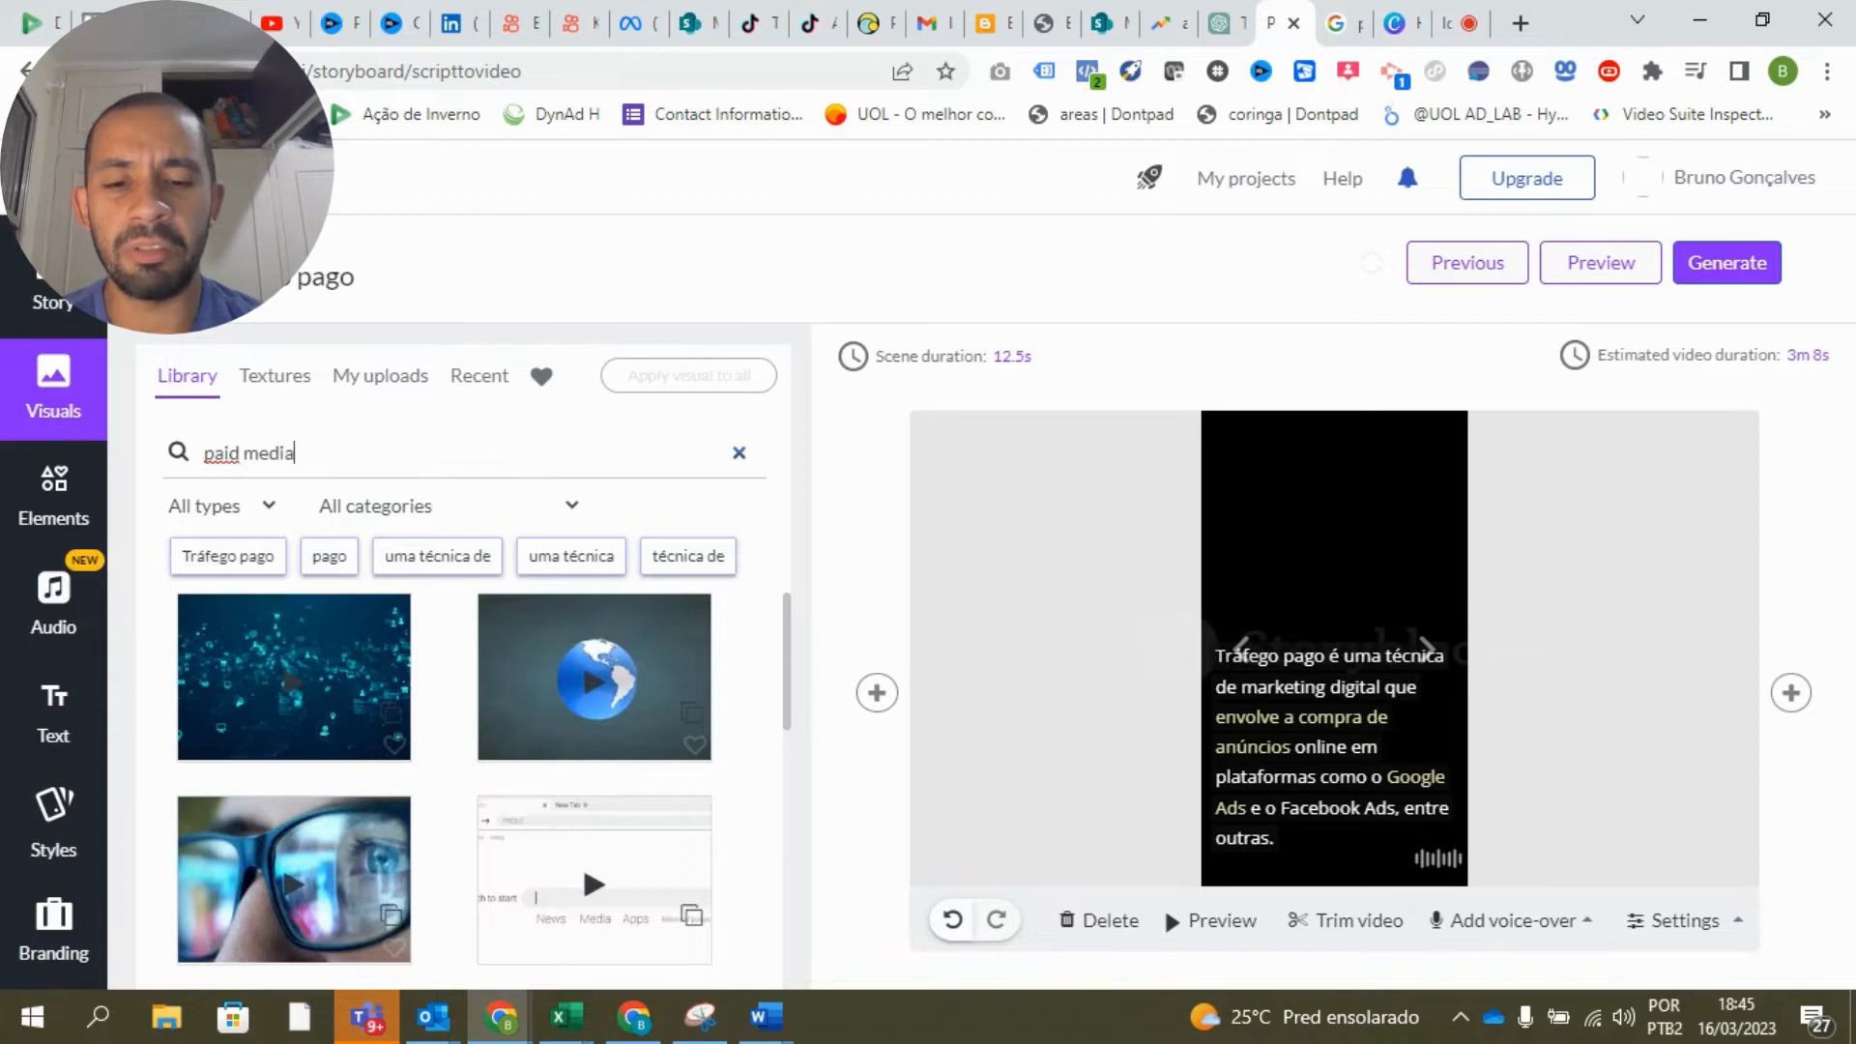
{"action": "type", "text": "a"}
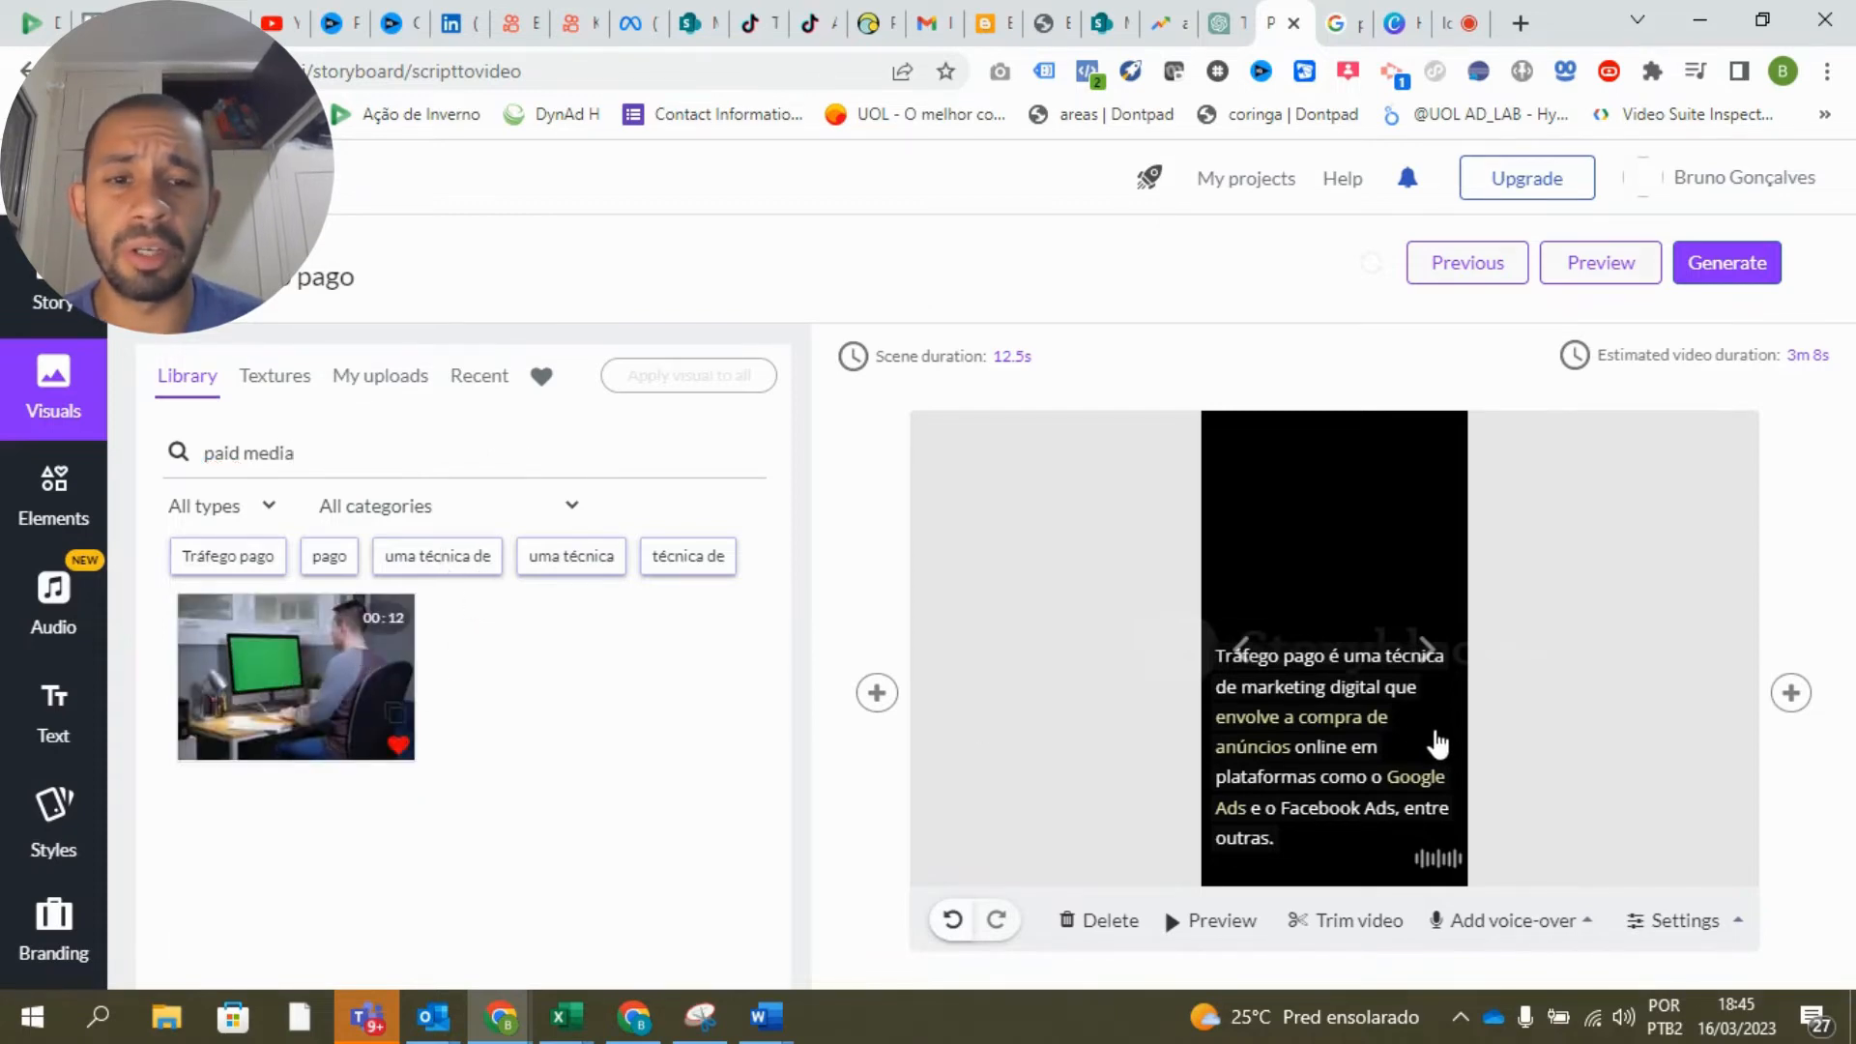
{"action": "scroll", "coordinate": [1453, 736], "scroll_direction": "down", "scroll_amount": 1}
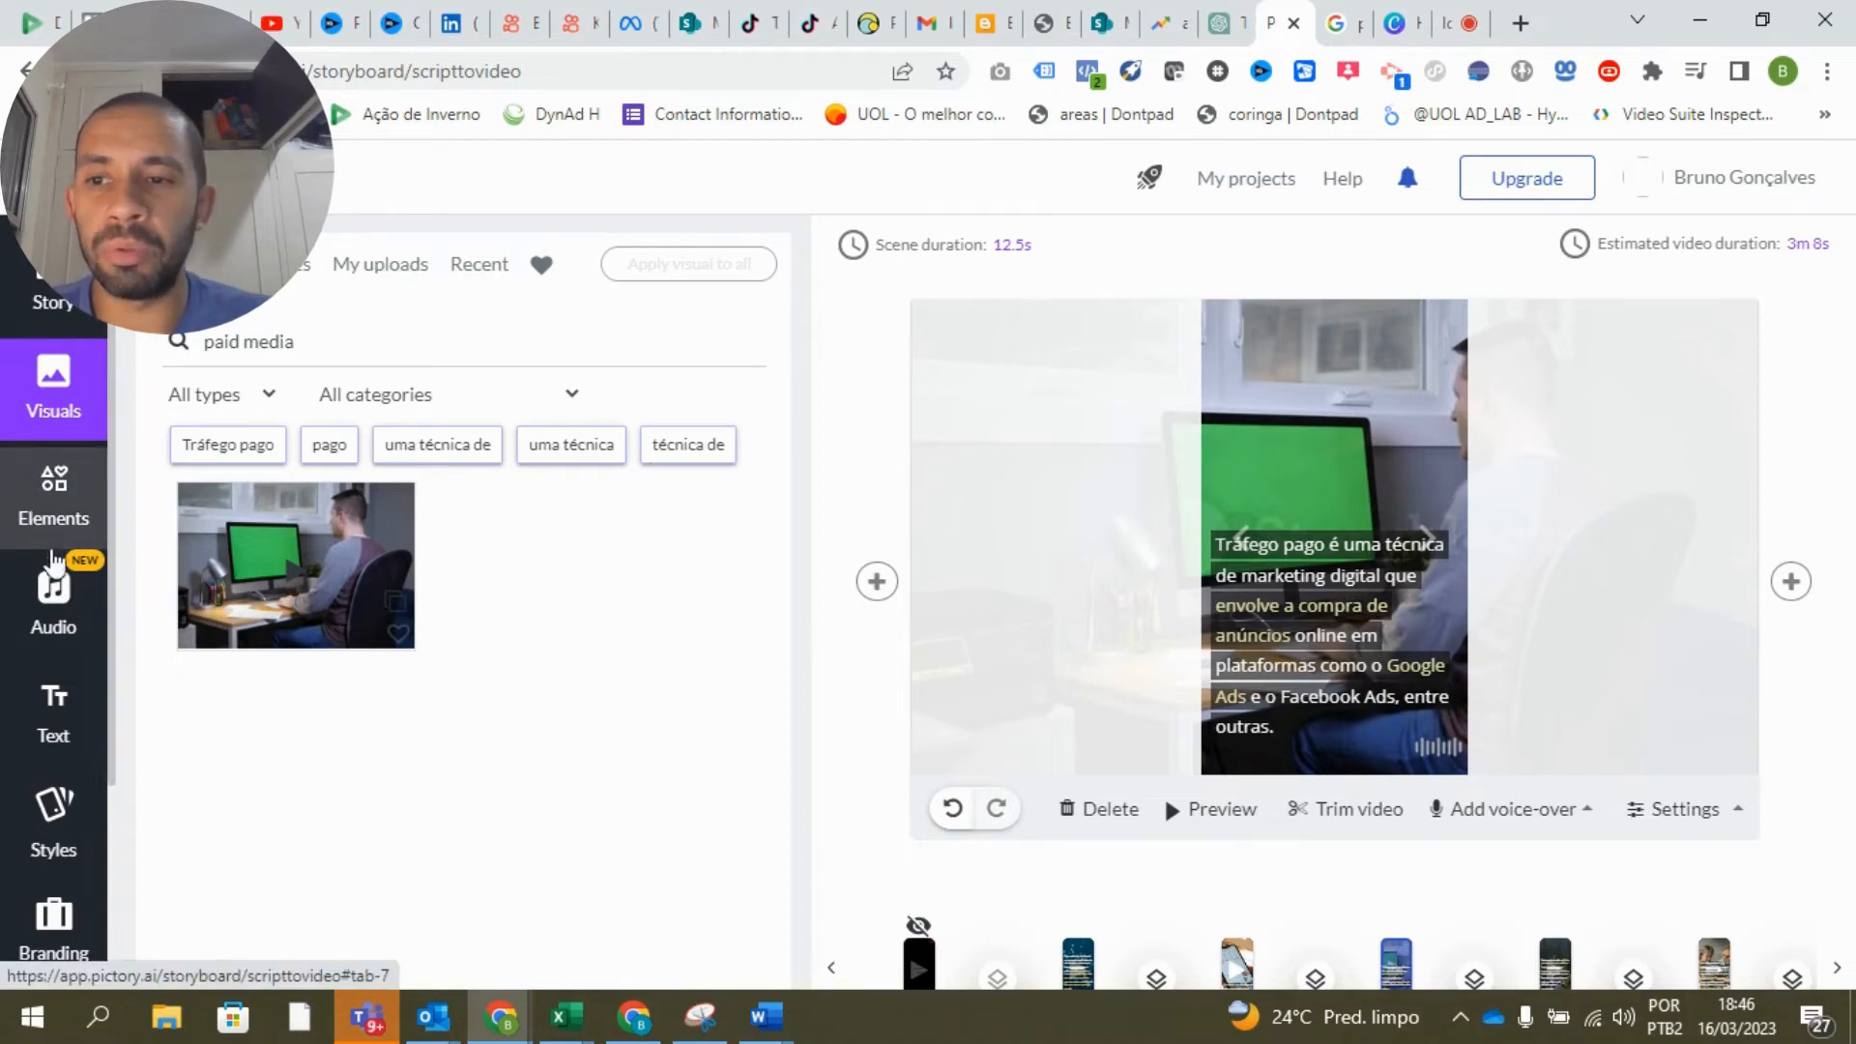
Open the audio options and browse the English voice-over voices available for the video.
{"action": "left_click", "coordinate": [50, 594]}
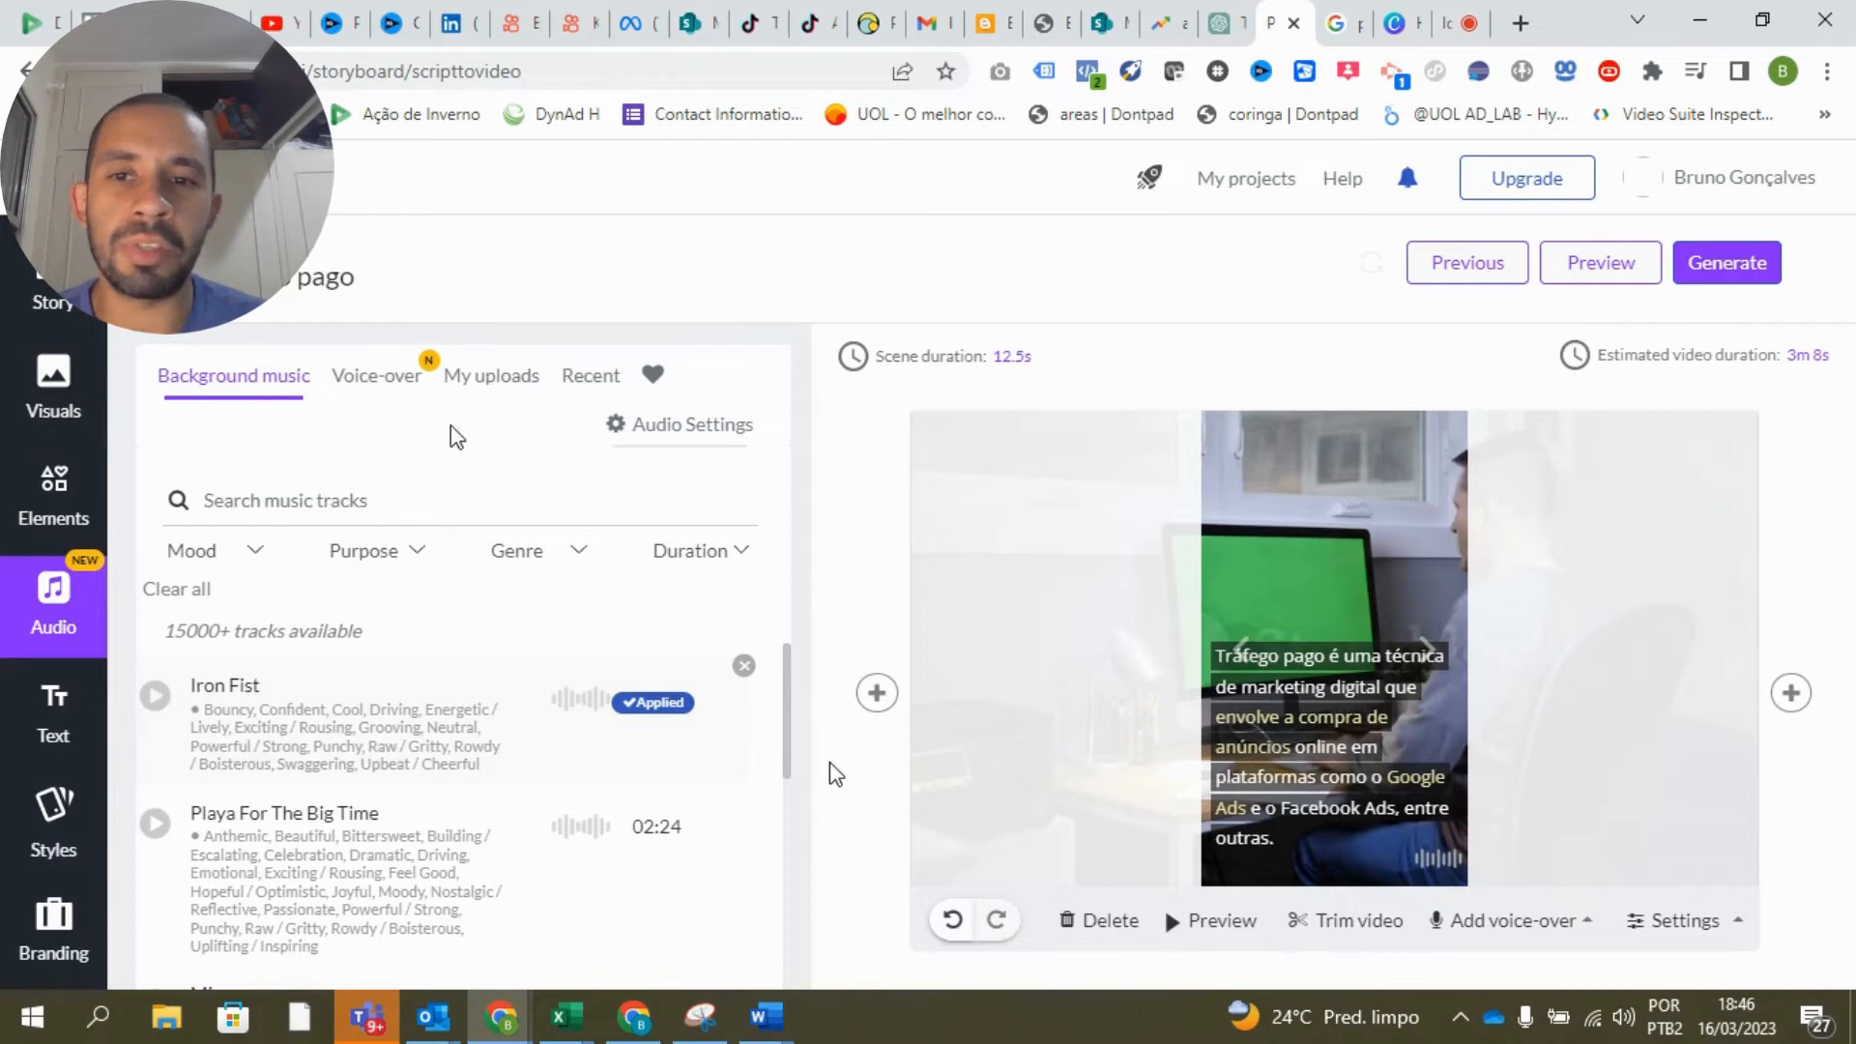
{"action": "left_click", "coordinate": [454, 388]}
{"action": "left_click", "coordinate": [375, 387]}
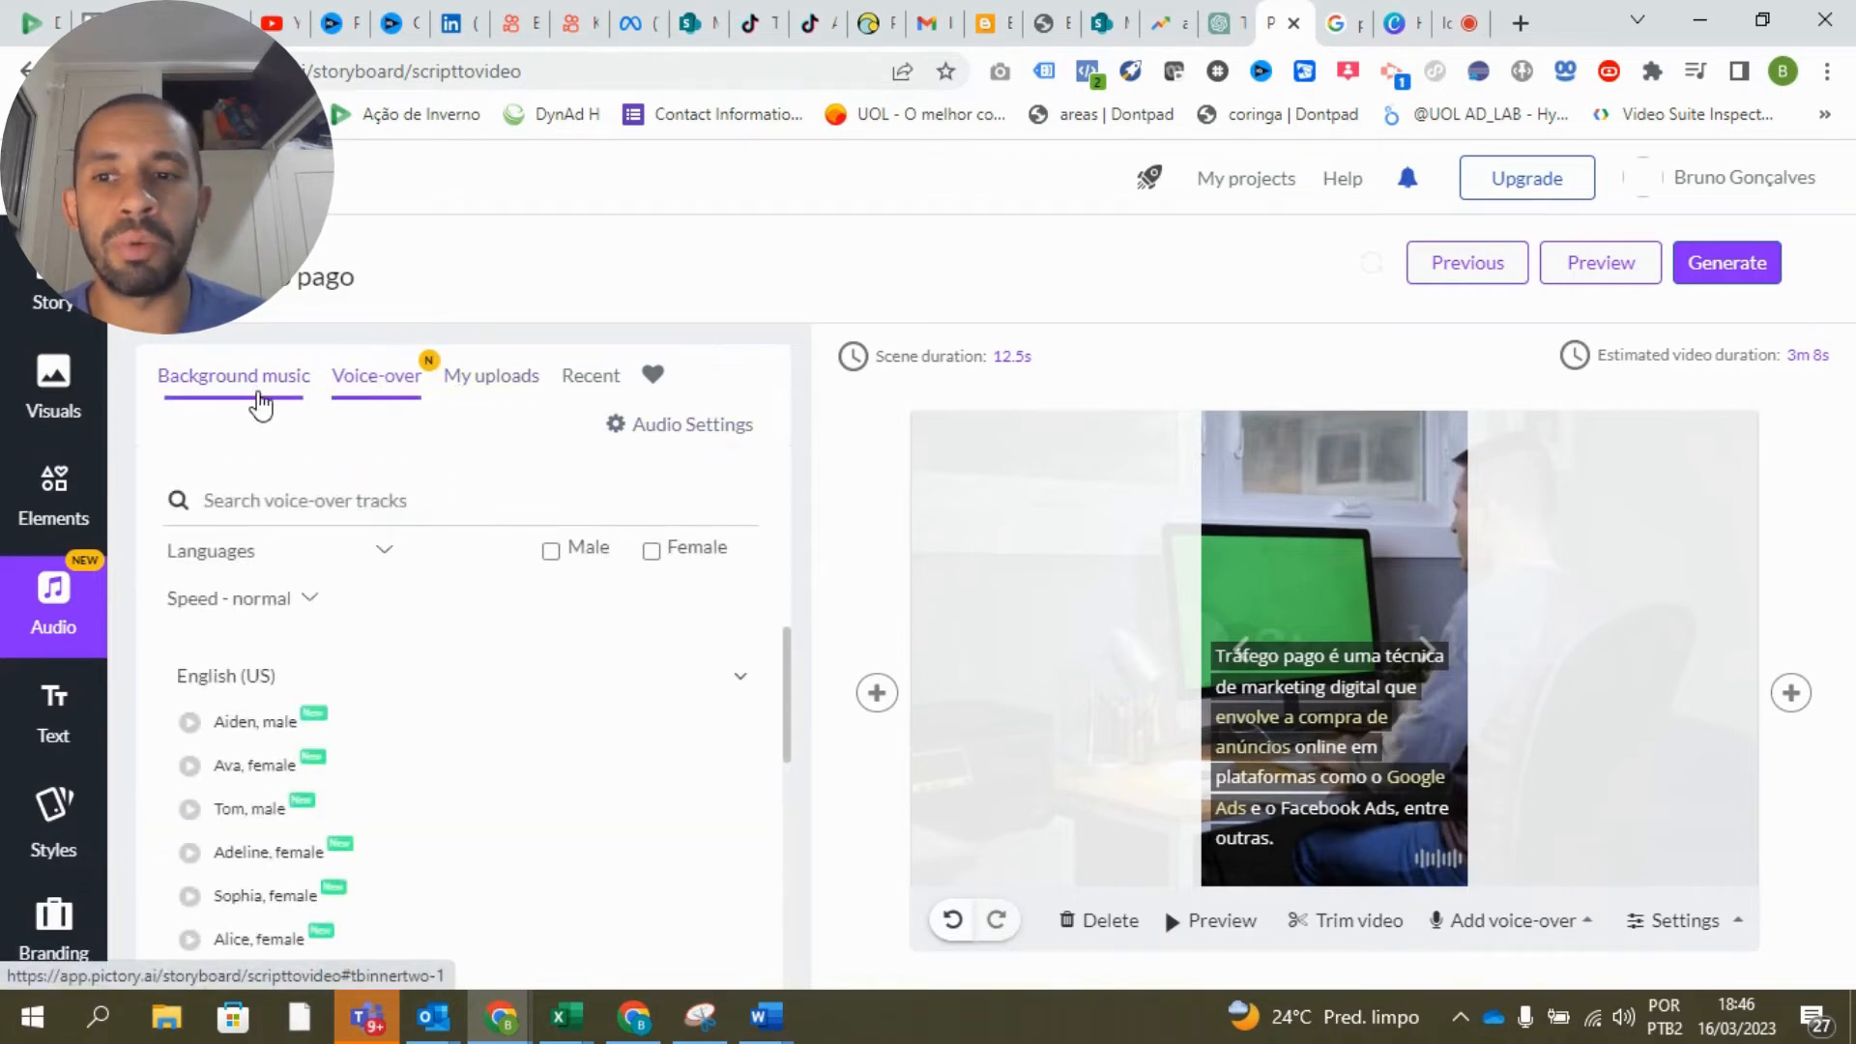
{"action": "scroll", "coordinate": [275, 725], "scroll_direction": "down", "scroll_amount": 5}
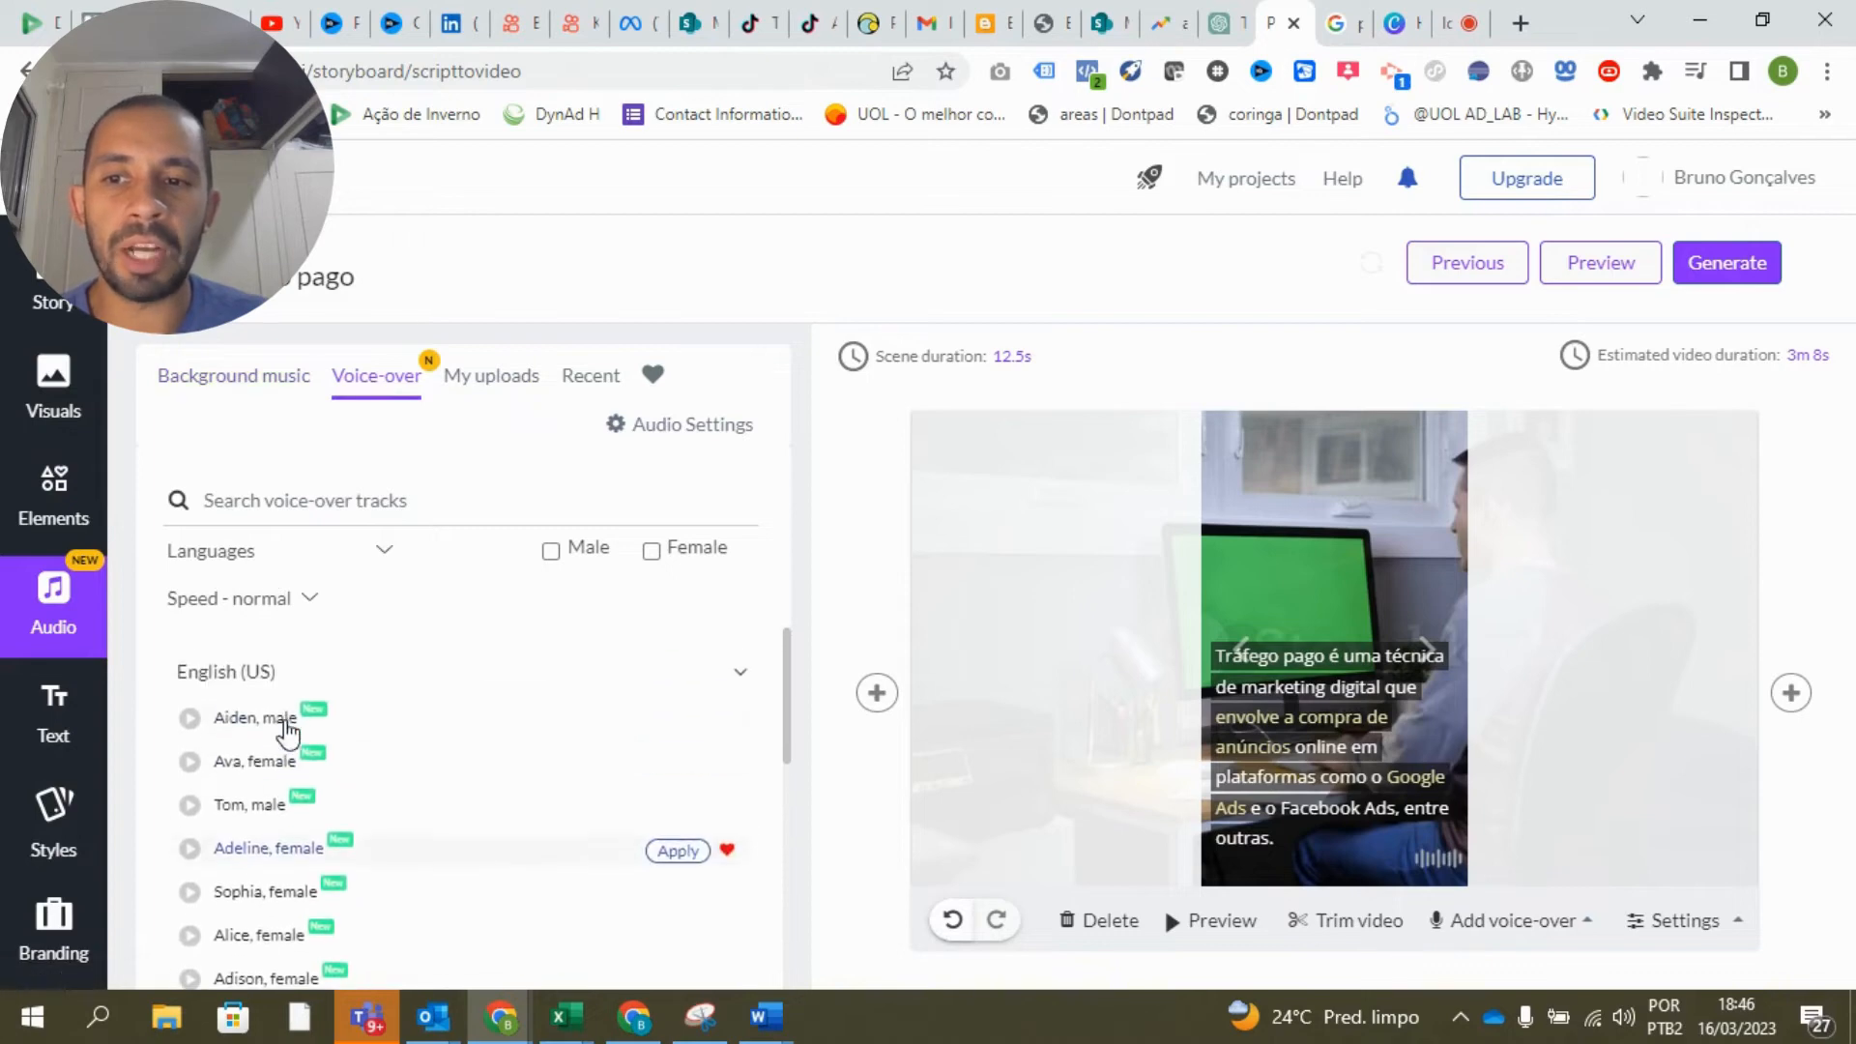
{"action": "scroll", "coordinate": [282, 732], "scroll_direction": "down", "scroll_amount": 5}
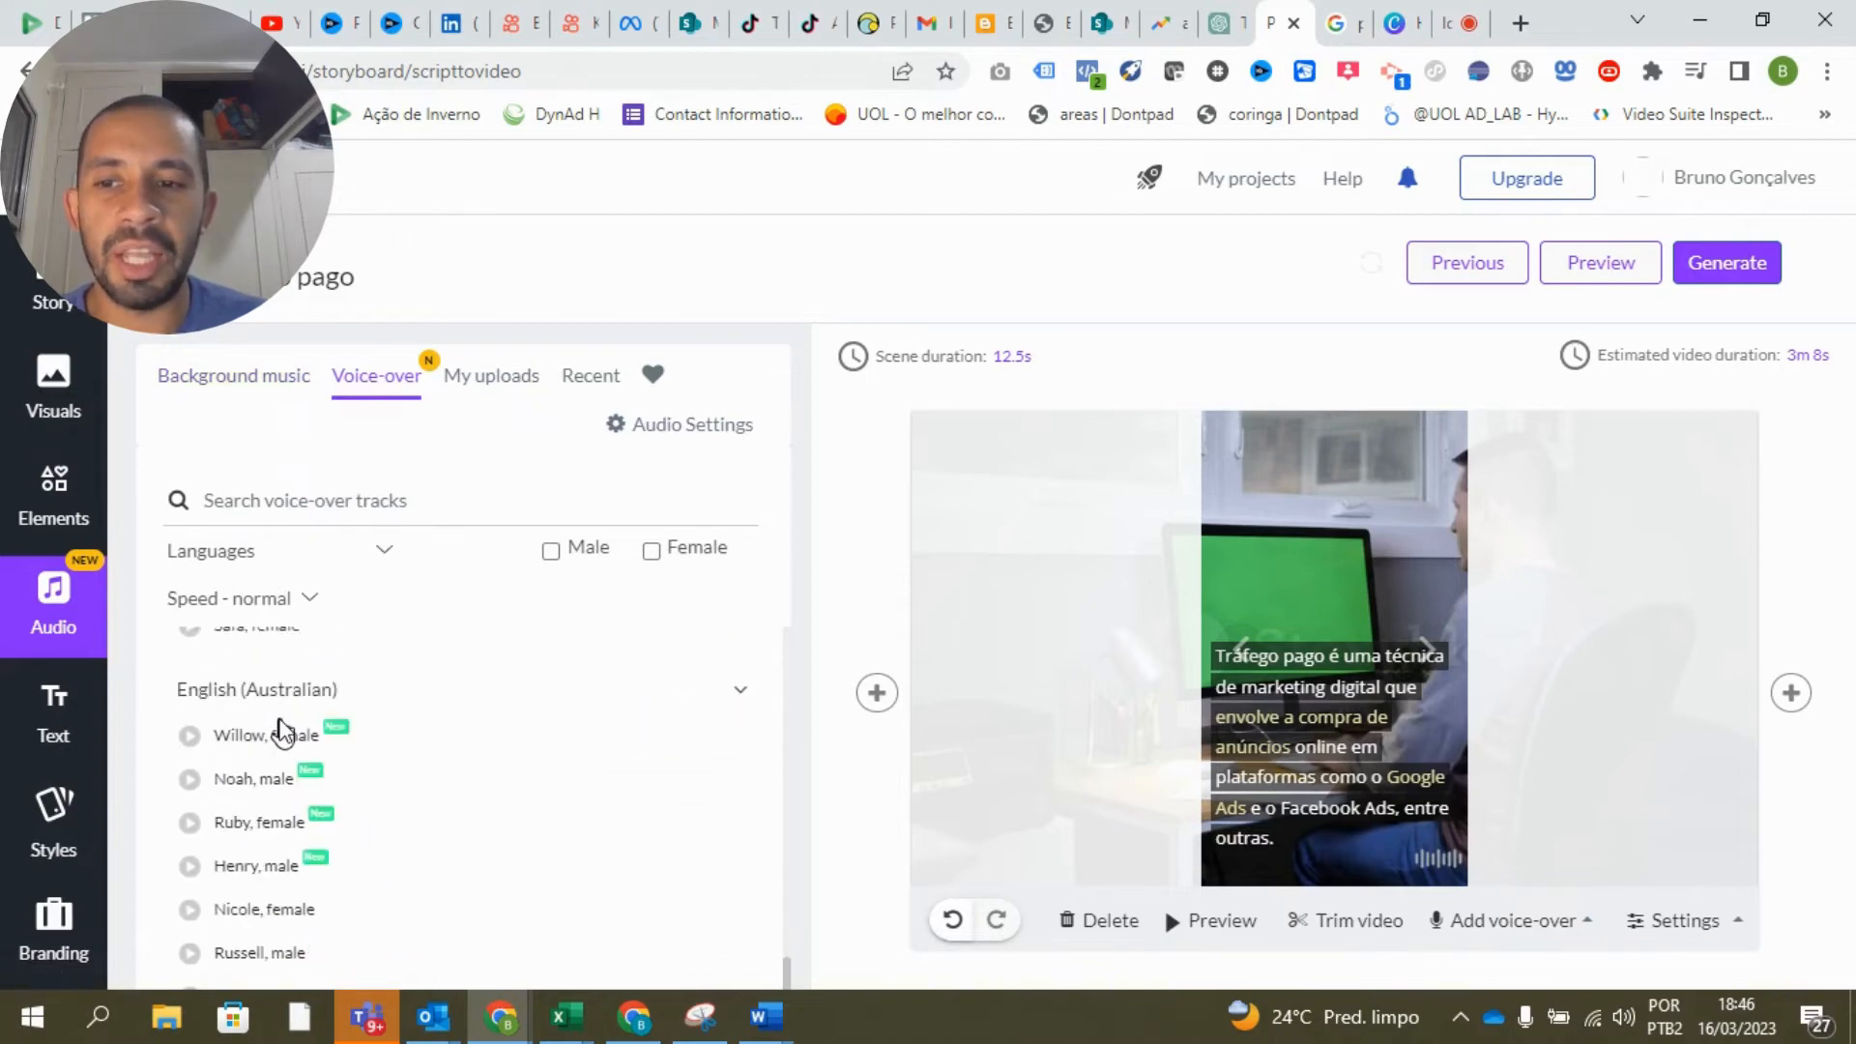
{"action": "scroll", "coordinate": [280, 729], "scroll_direction": "down", "scroll_amount": 1}
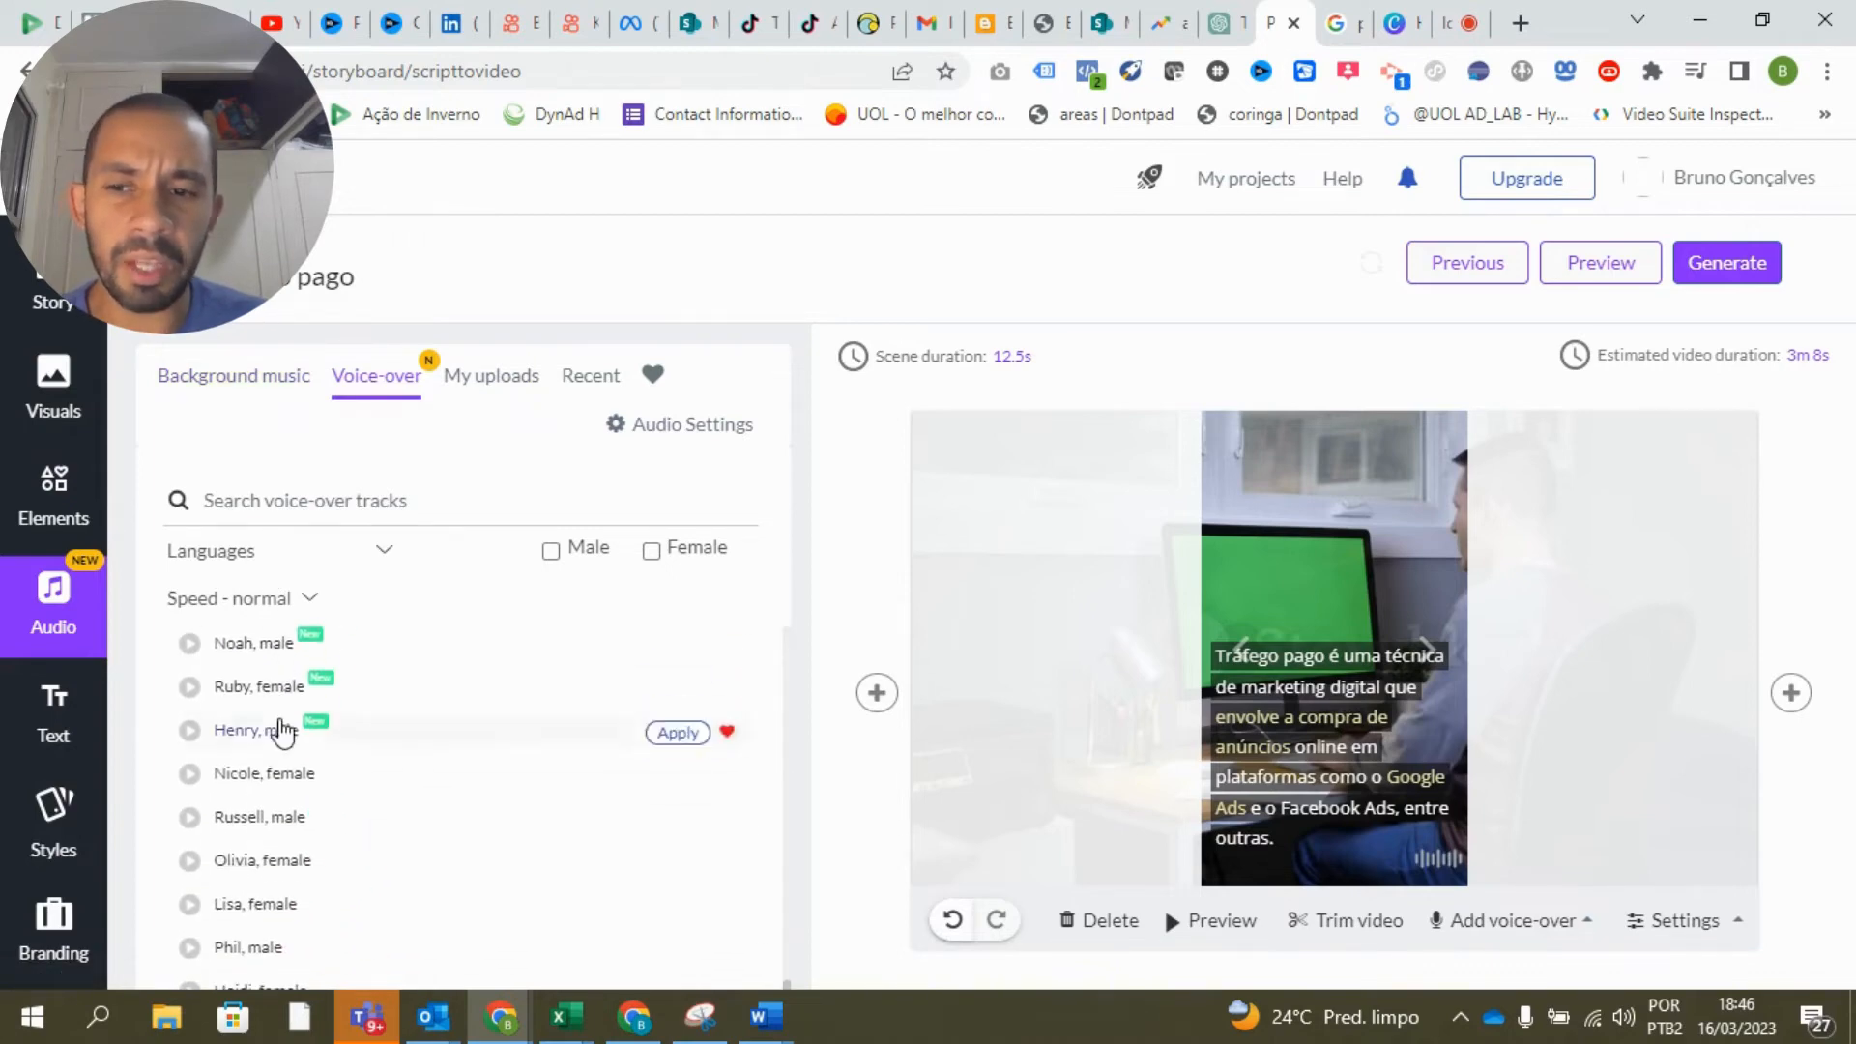
{"action": "scroll", "coordinate": [279, 725], "scroll_direction": "up", "scroll_amount": 2}
{"action": "scroll", "coordinate": [309, 638], "scroll_direction": "down", "scroll_amount": 3}
Search the voice-over tracks for "port", clear the search, and review the English (US) voices.
{"action": "left_click", "coordinate": [343, 505]}
{"action": "type", "text": "por"}
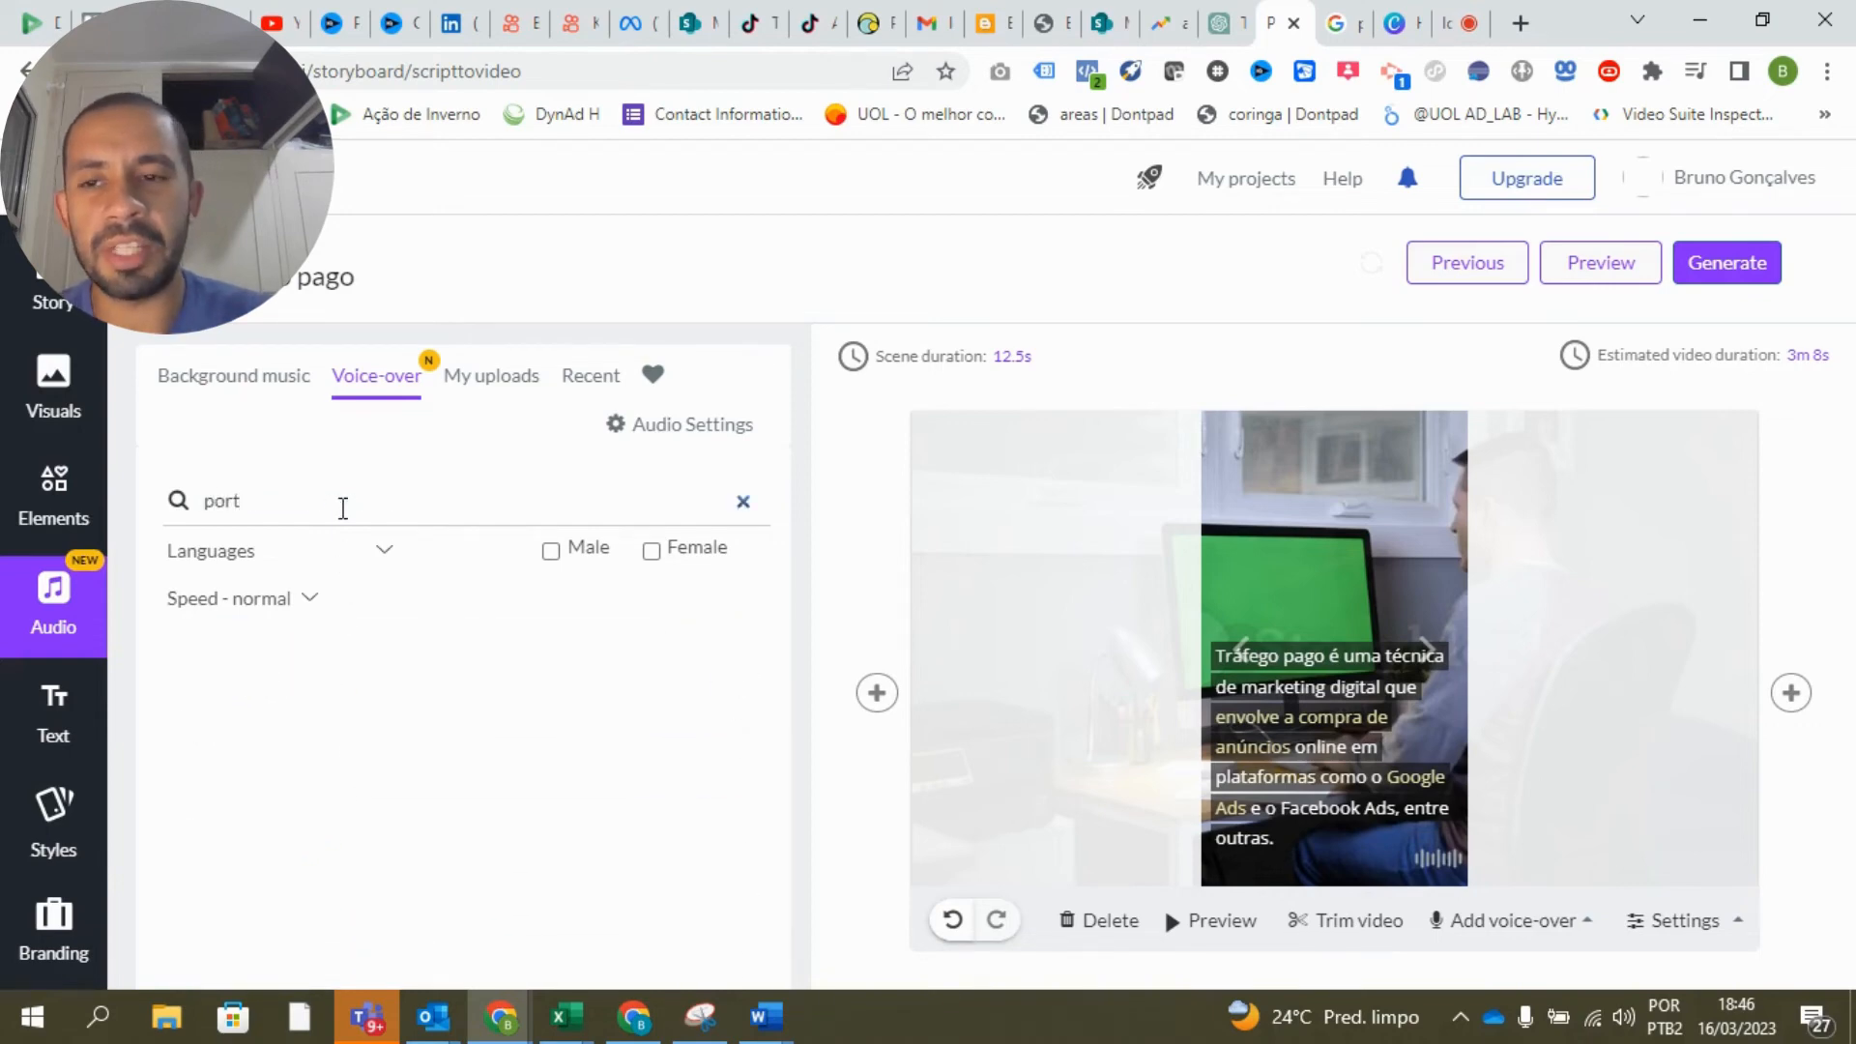
{"action": "type", "text": "t"}
{"action": "key", "text": "BackSpace"}
{"action": "key", "text": "BackSpace"}
{"action": "key", "text": "BackSpace"}
{"action": "key", "text": "BackSpace"}
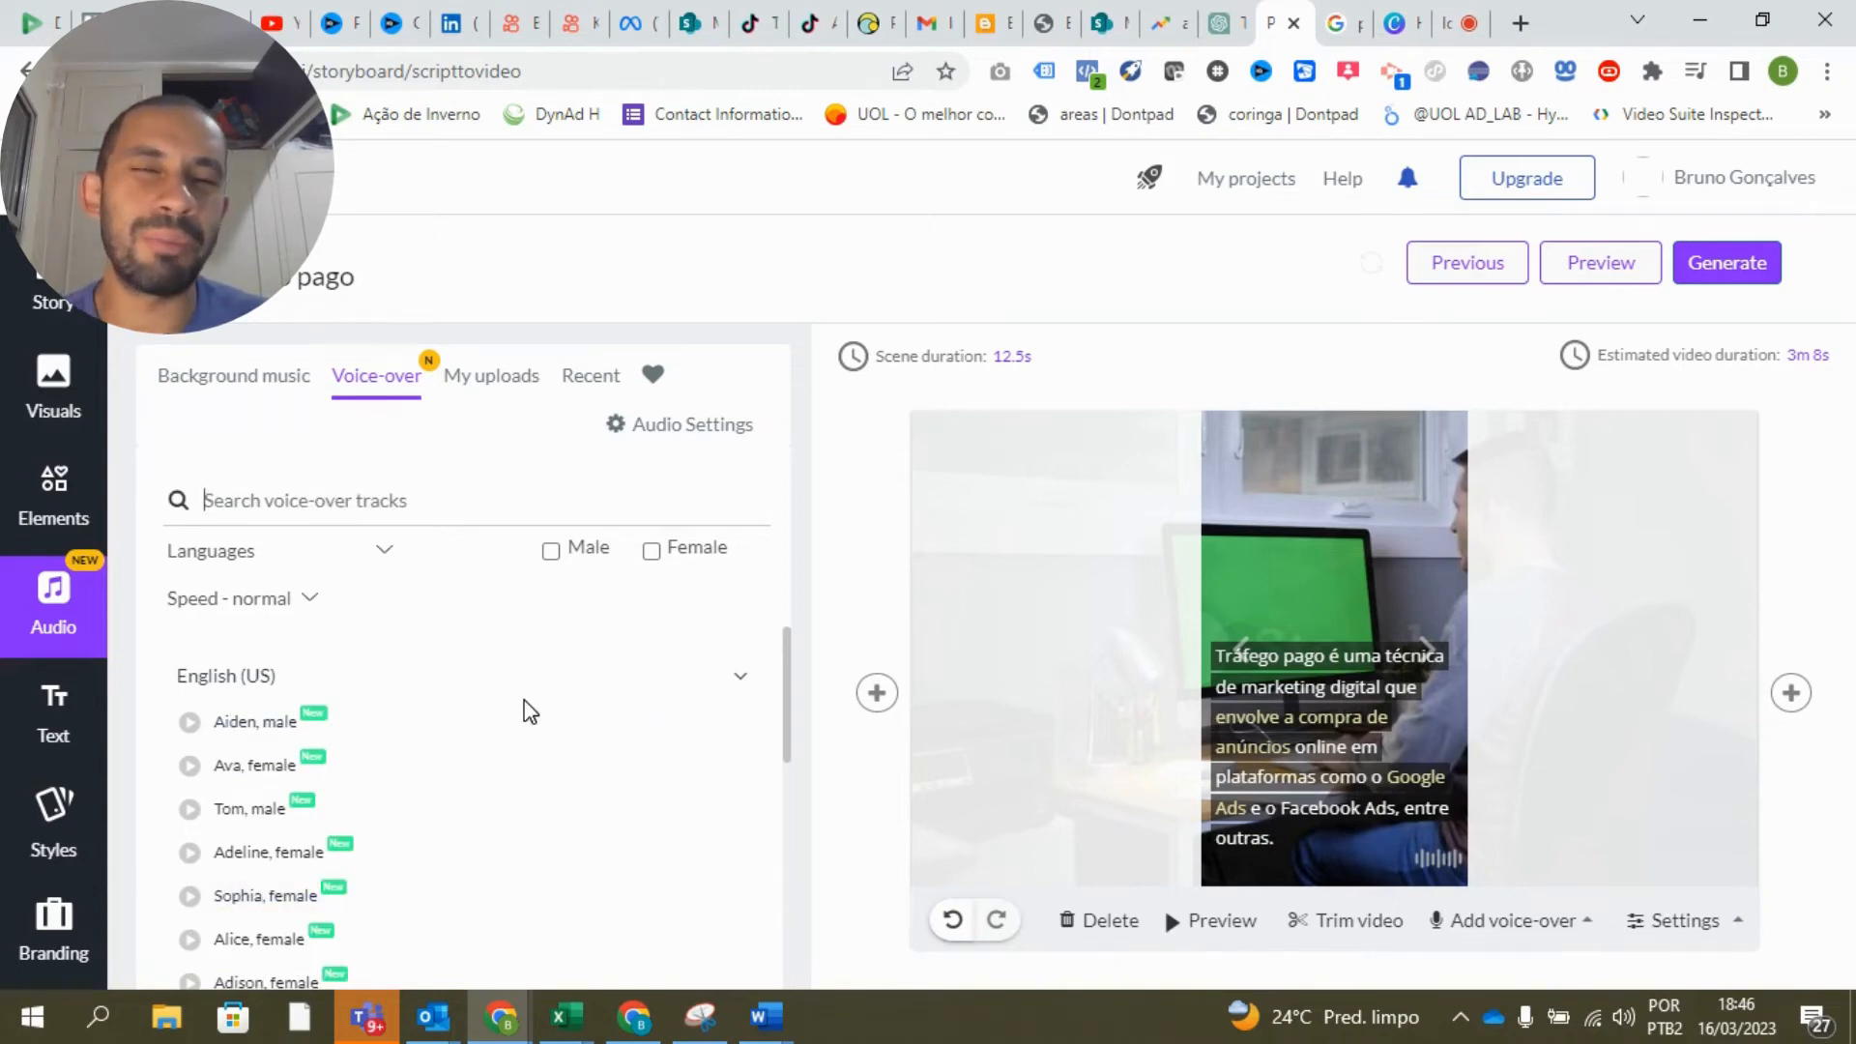
{"action": "mouse_move", "coordinate": [352, 766]}
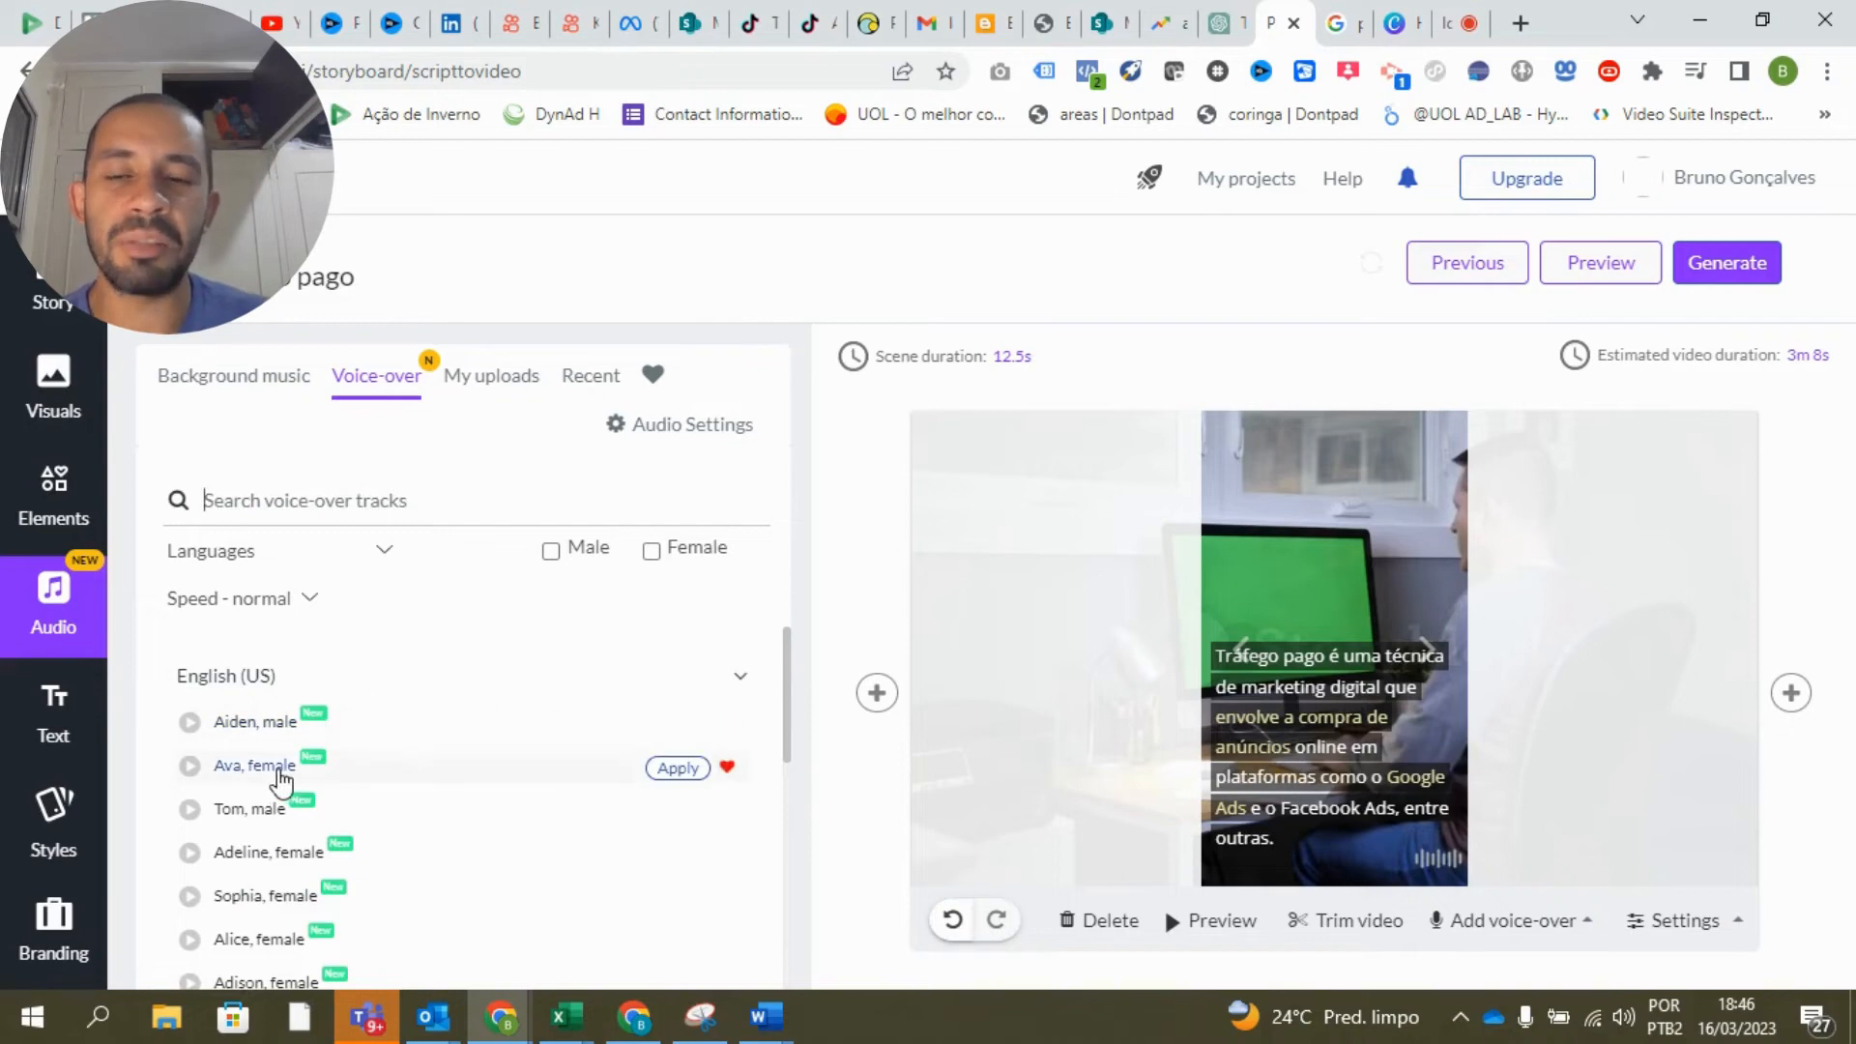
{"action": "mouse_move", "coordinate": [594, 810]}
{"action": "mouse_move", "coordinate": [685, 775]}
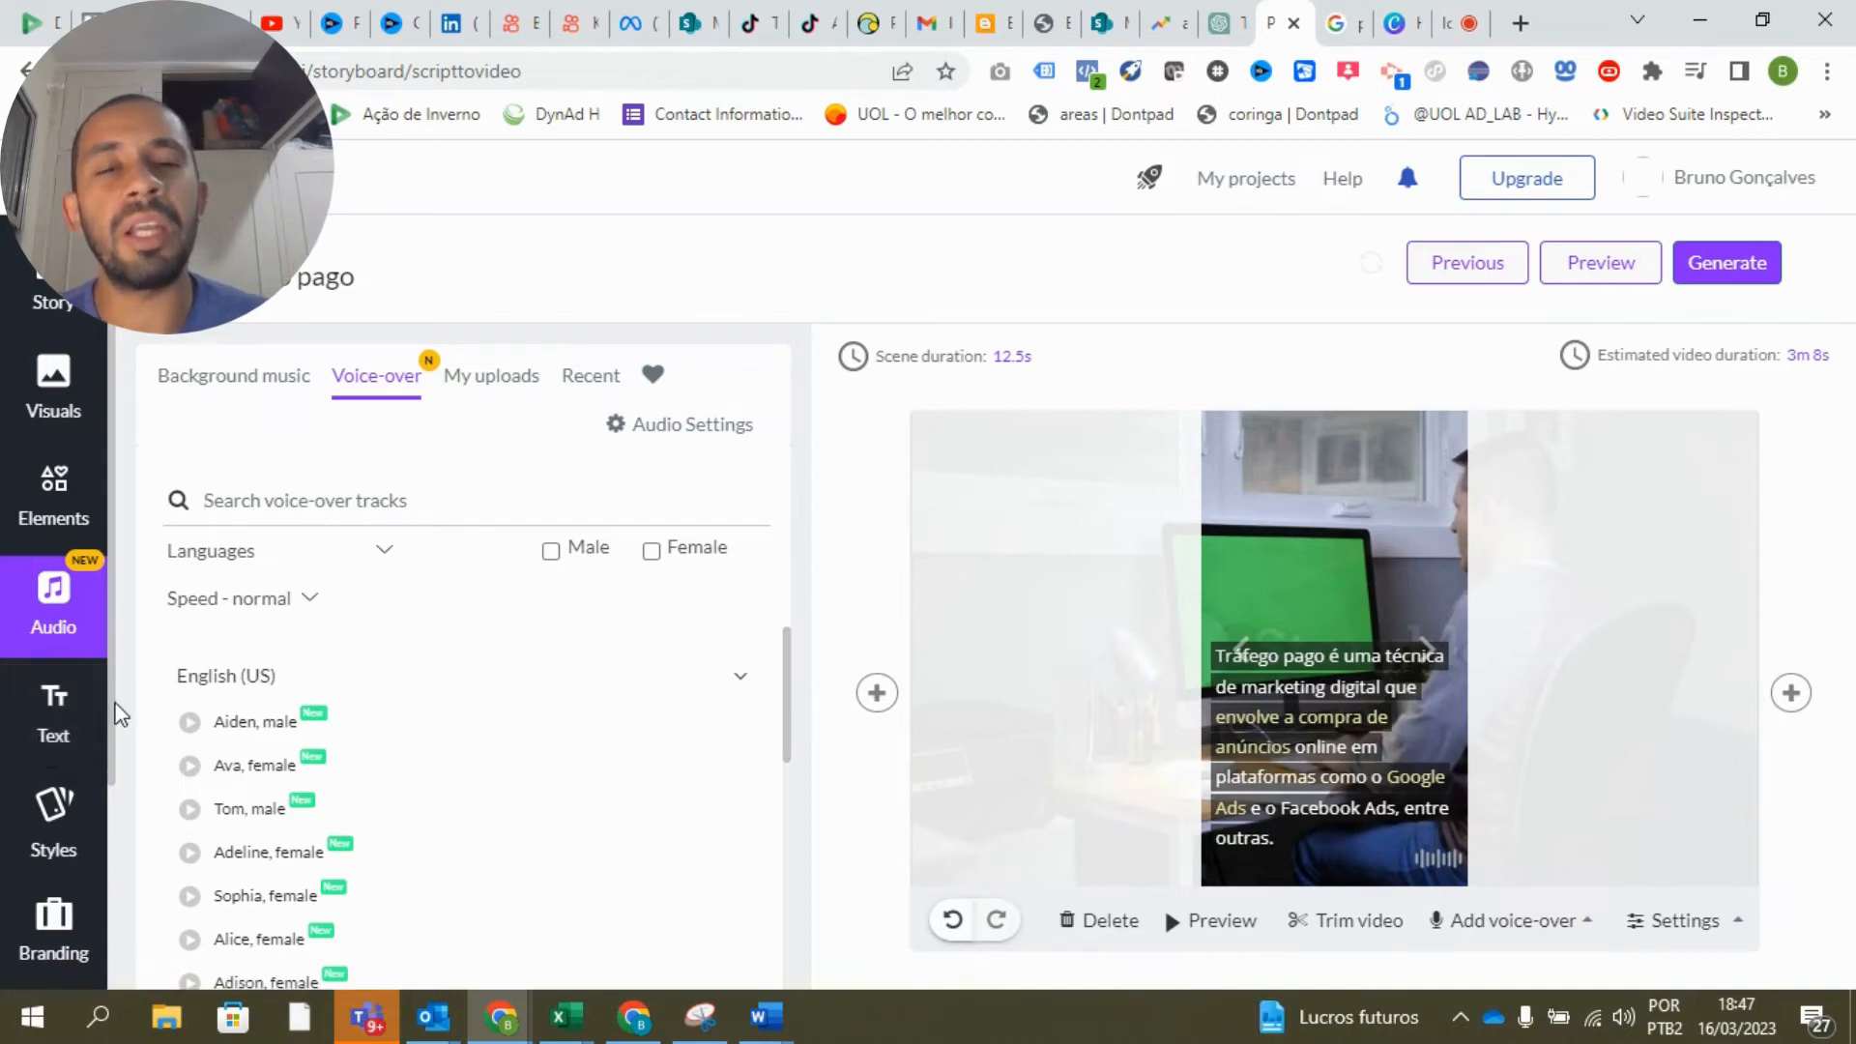
View the text types that can be added to a scene and follow the guided tour of the template styles.
{"action": "scroll", "coordinate": [97, 720], "scroll_direction": "down", "scroll_amount": 2}
{"action": "left_click", "coordinate": [54, 715]}
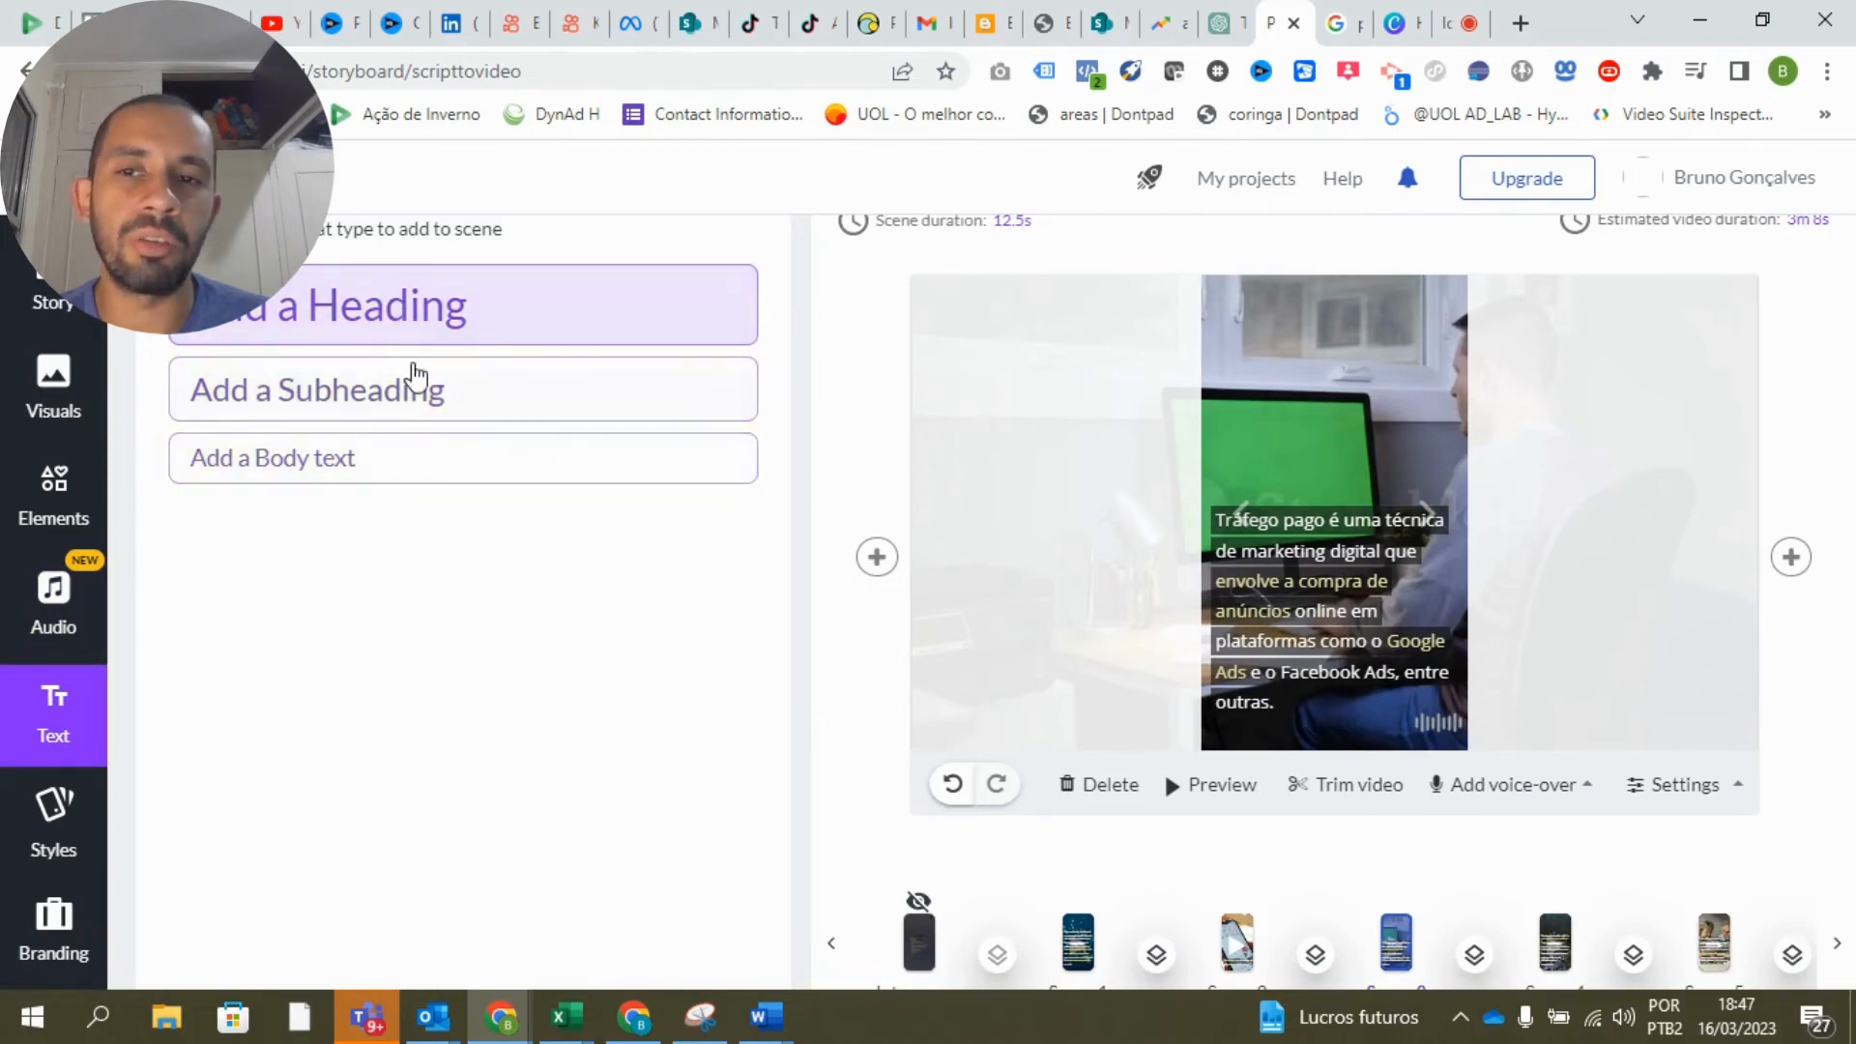
{"action": "left_click", "coordinate": [78, 827]}
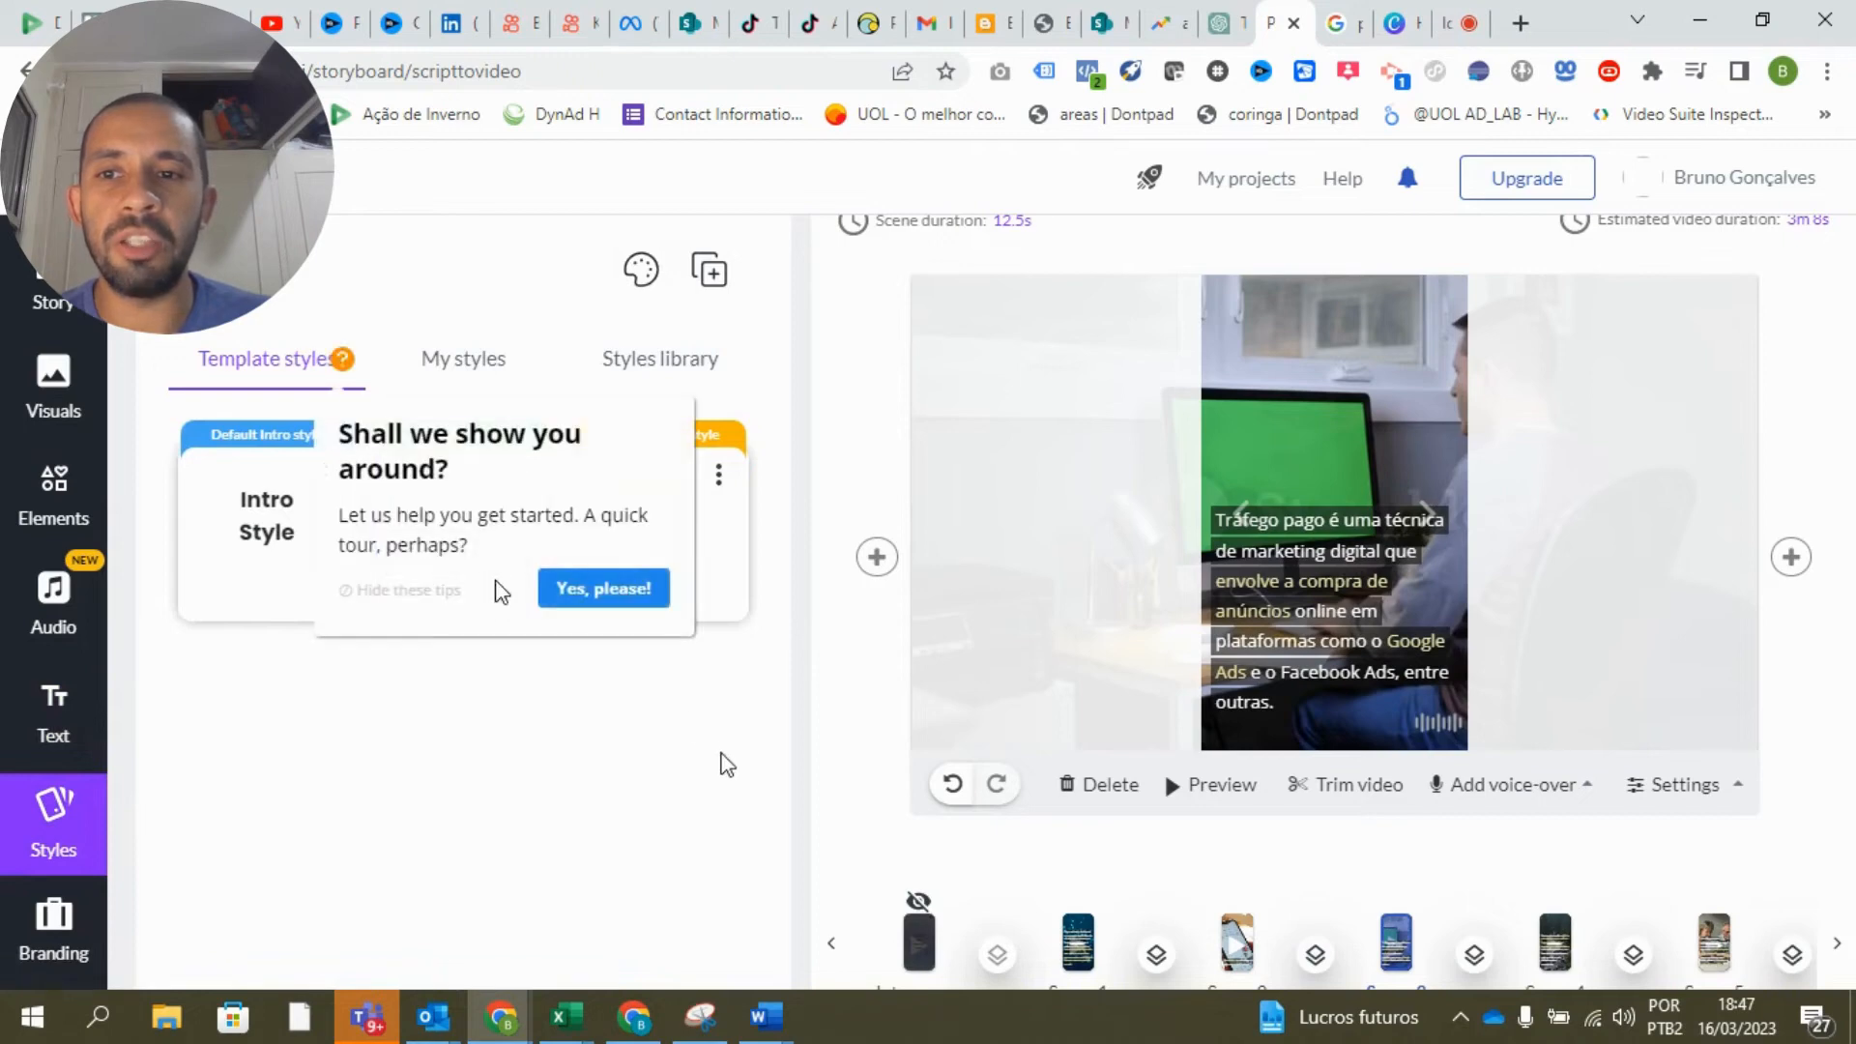
{"action": "left_click", "coordinate": [601, 595]}
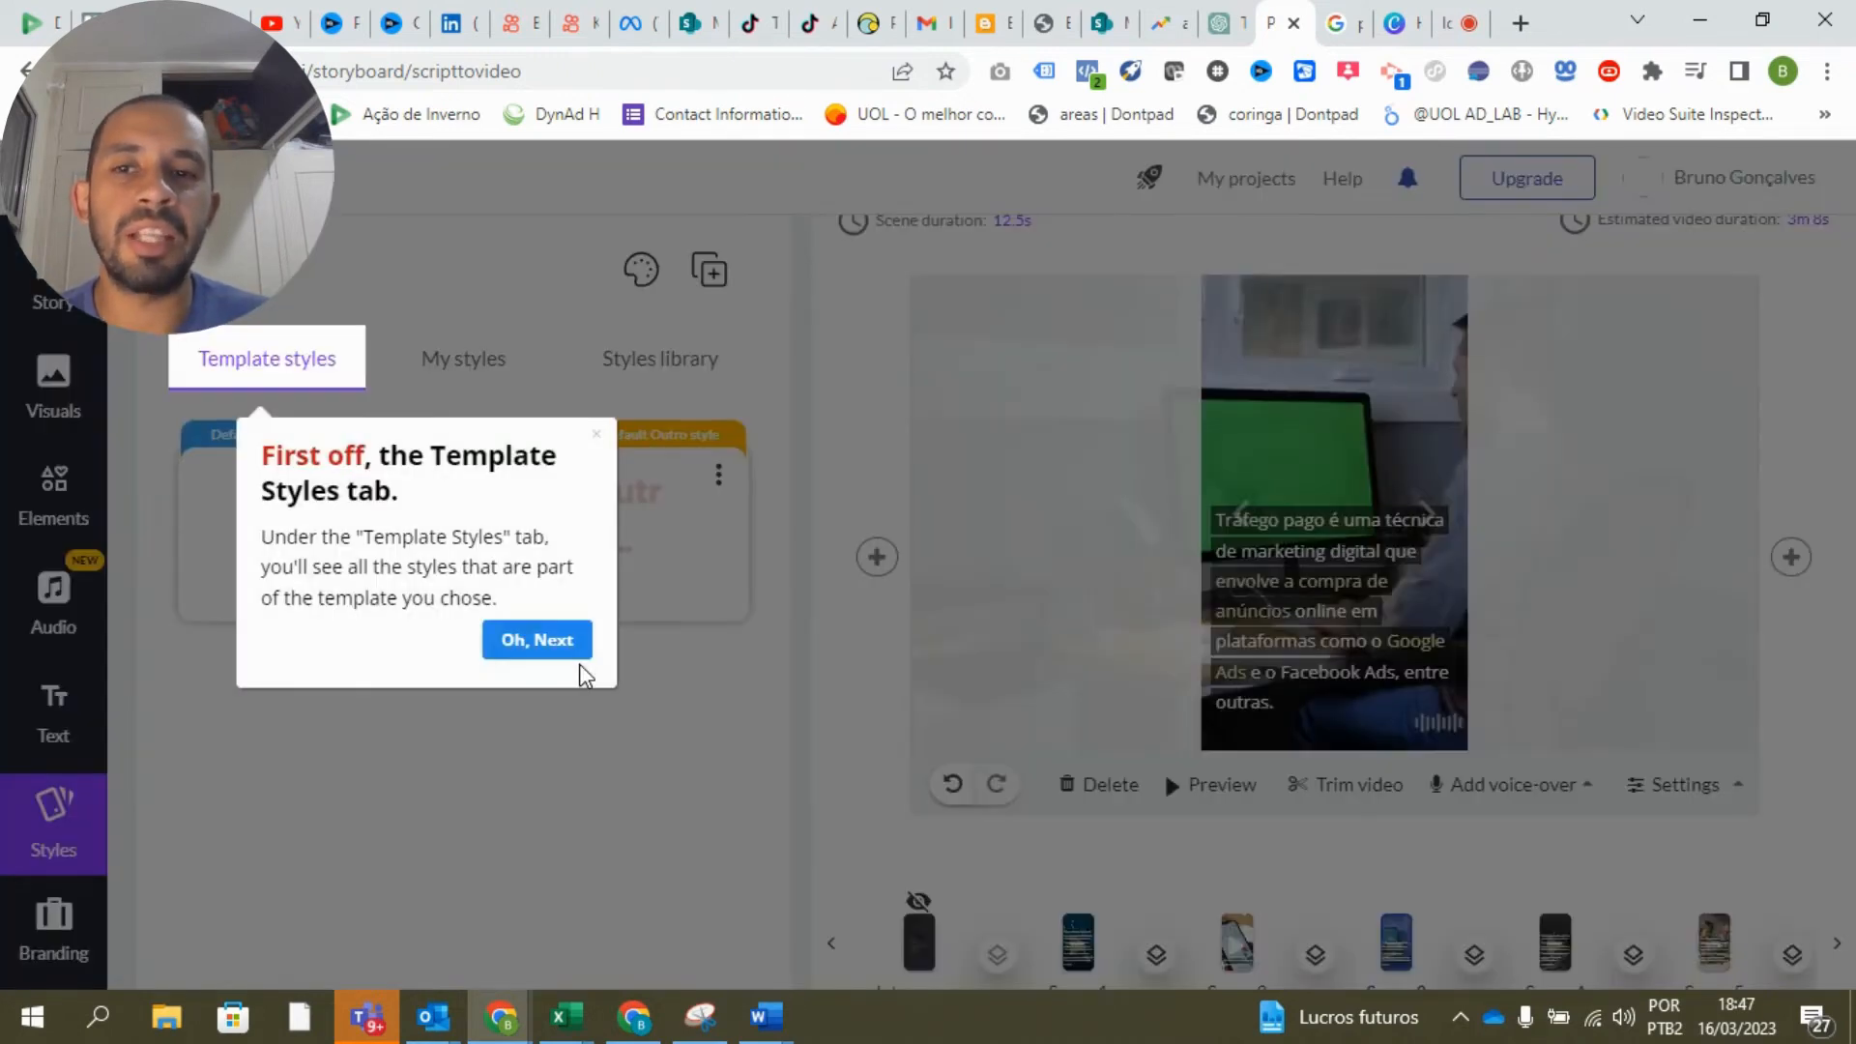
{"action": "left_click", "coordinate": [584, 640]}
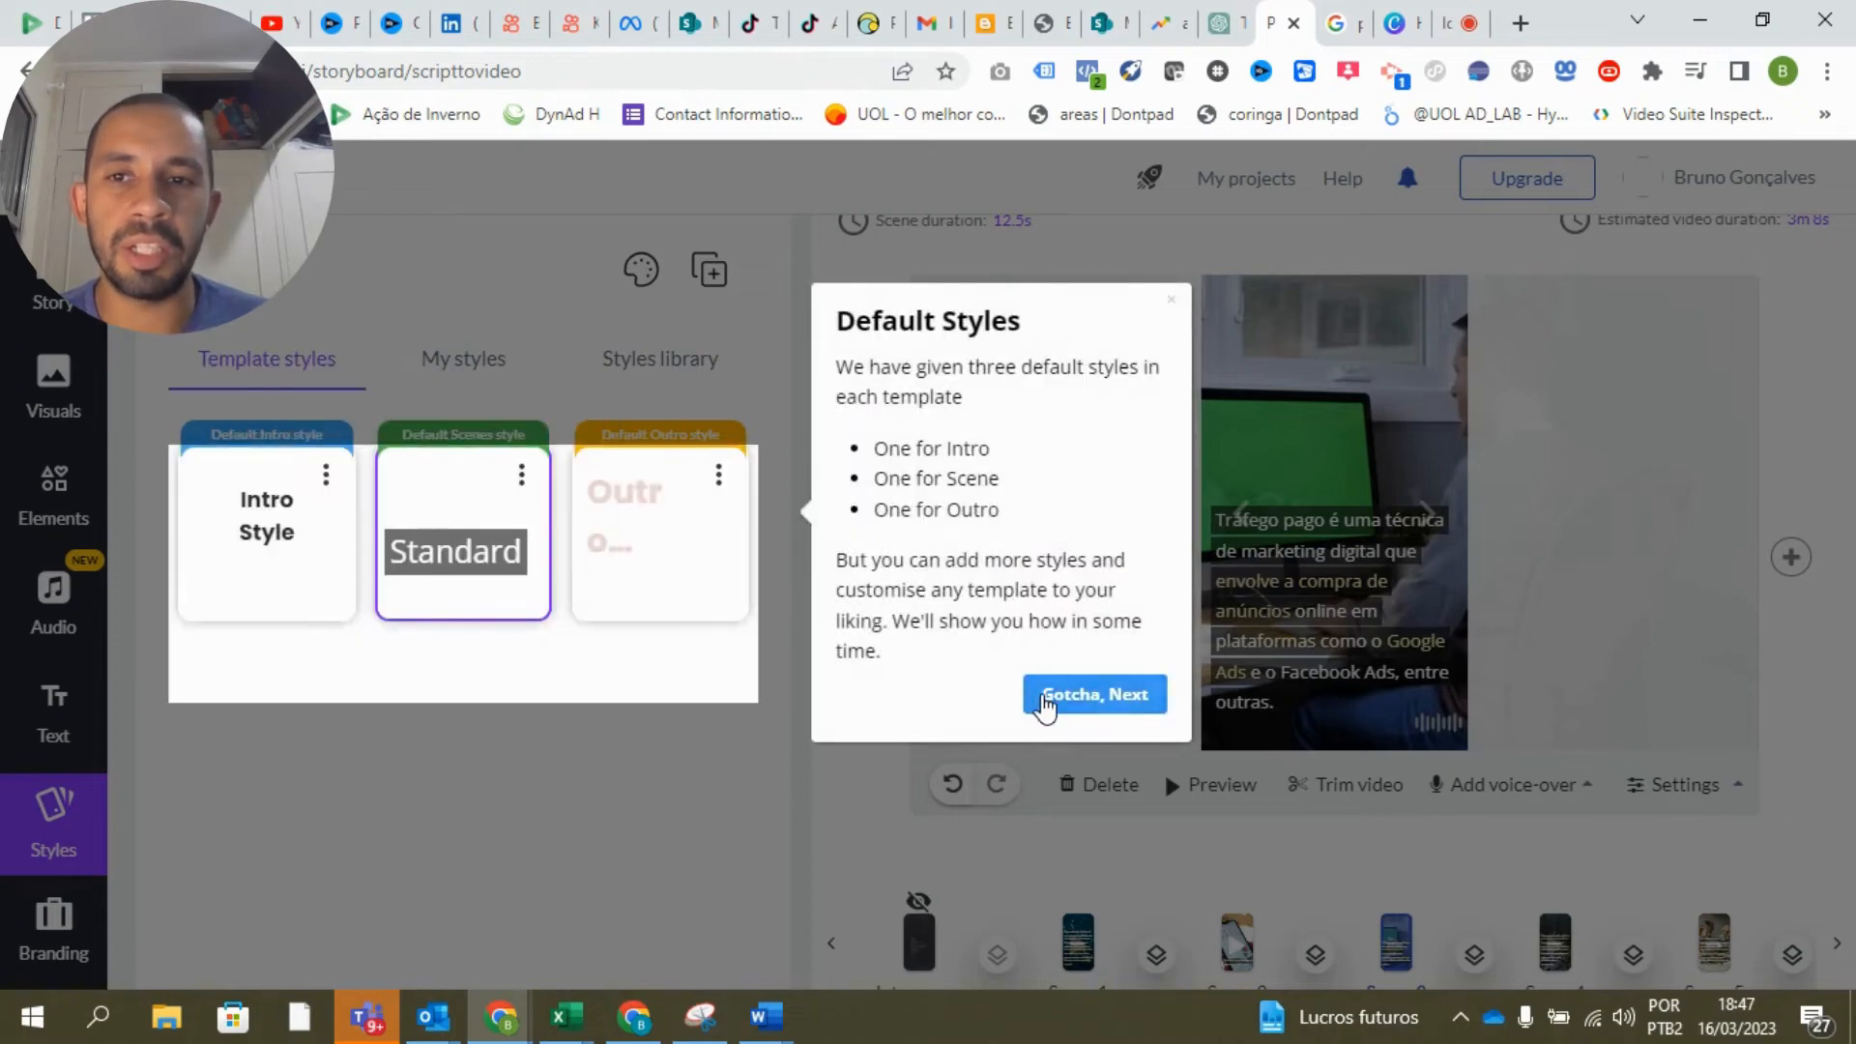
{"action": "left_click", "coordinate": [1036, 711]}
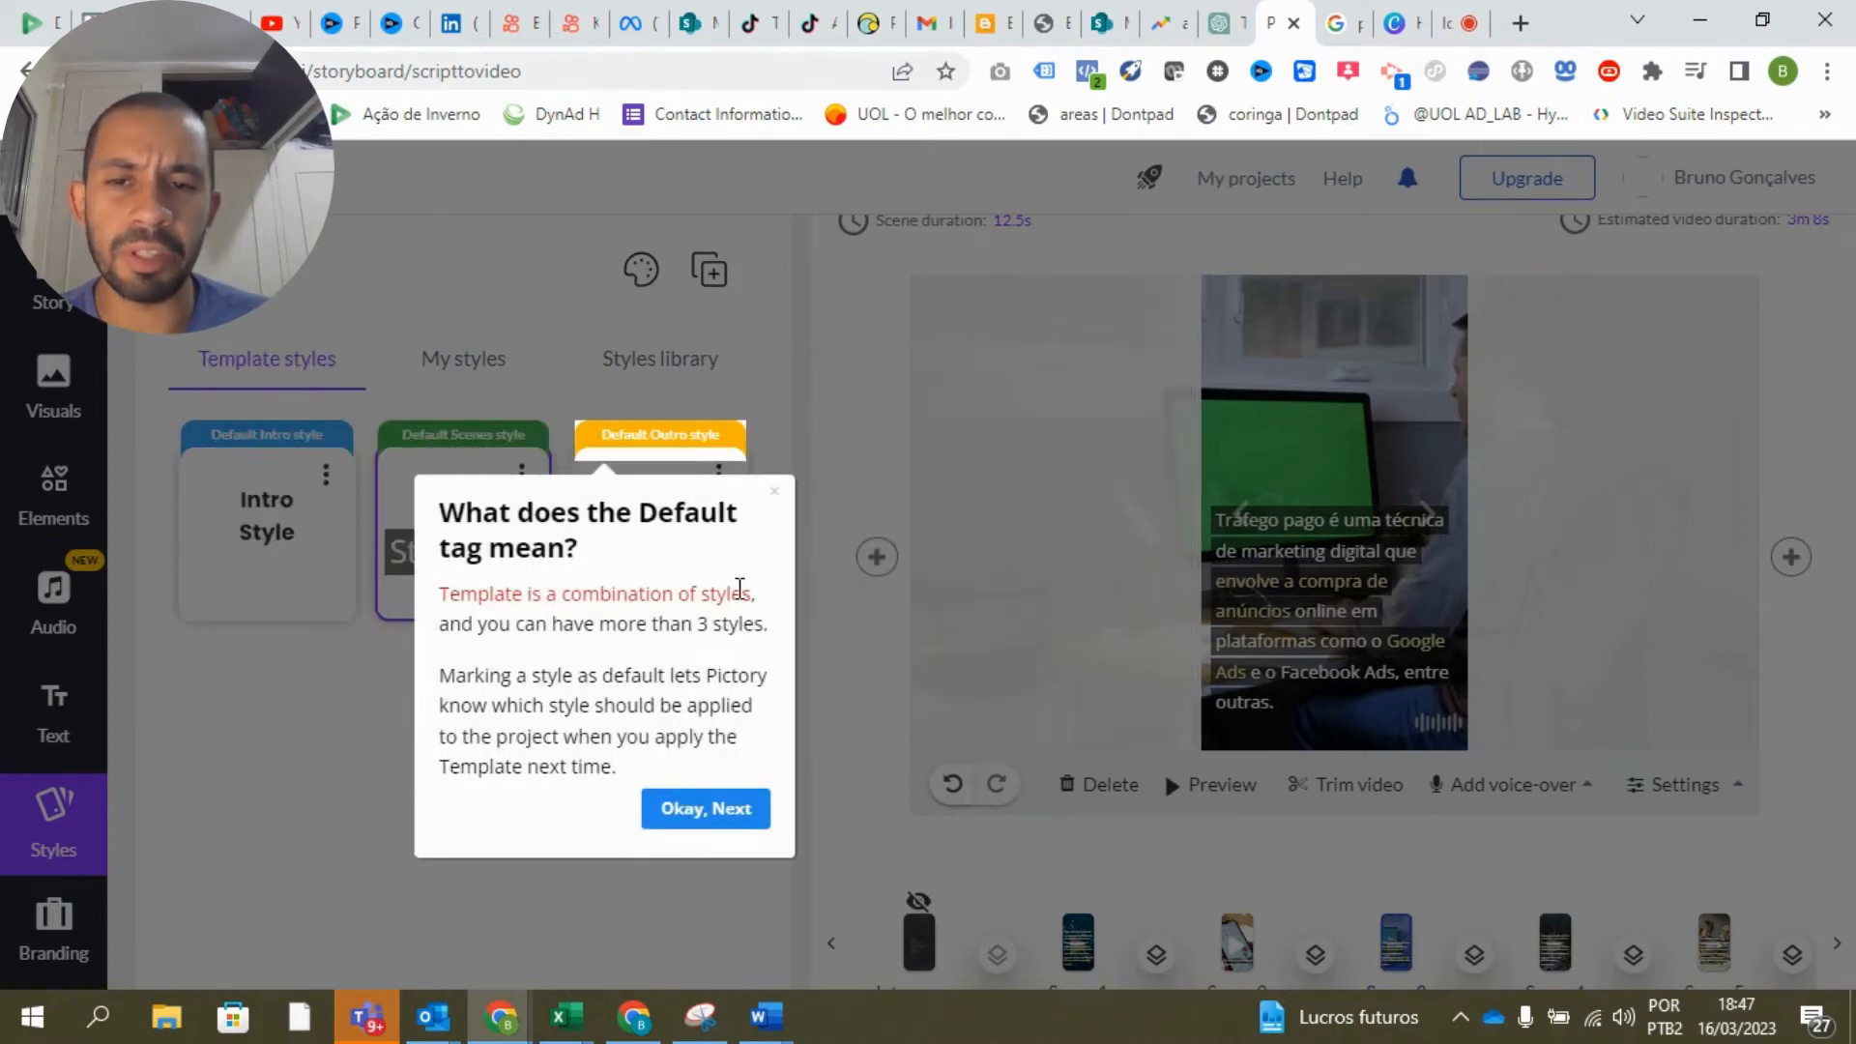
{"action": "left_click", "coordinate": [677, 810]}
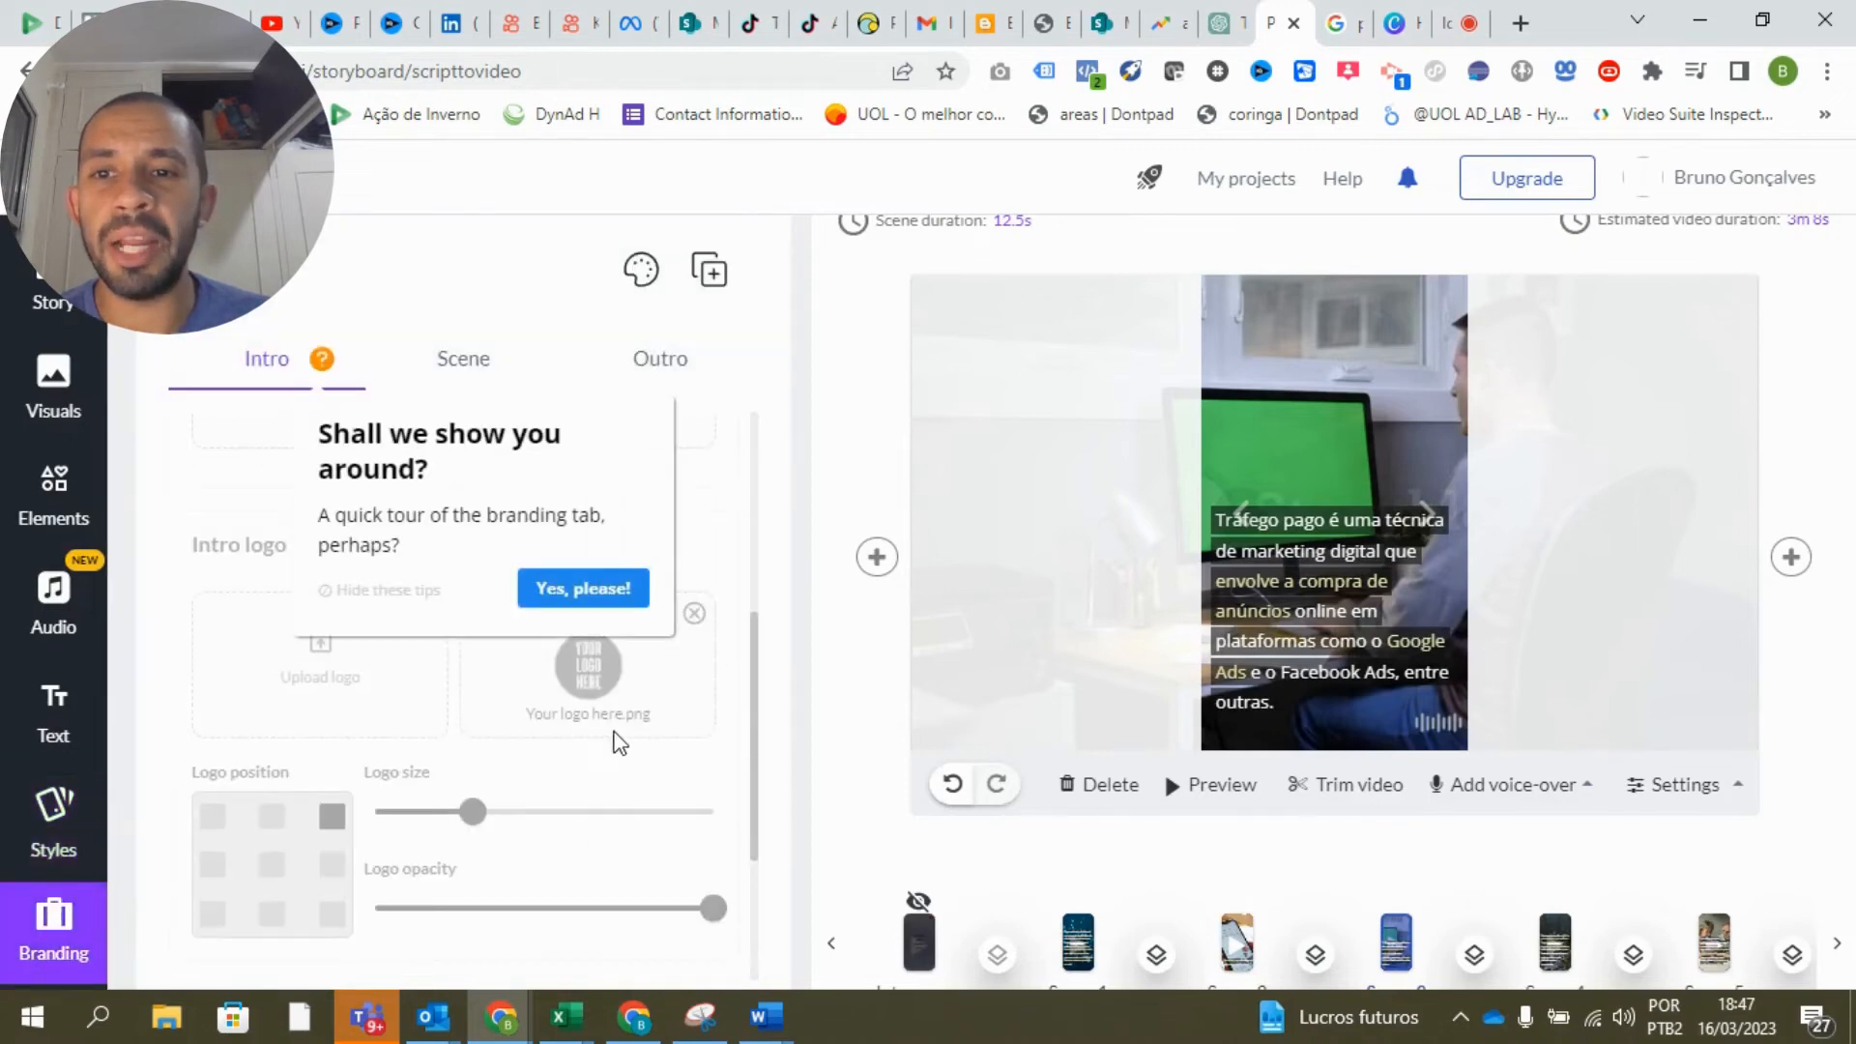
Follow the branding tour and try out the Intro scene by enabling it and disabling it again.
{"action": "left_click", "coordinate": [591, 587]}
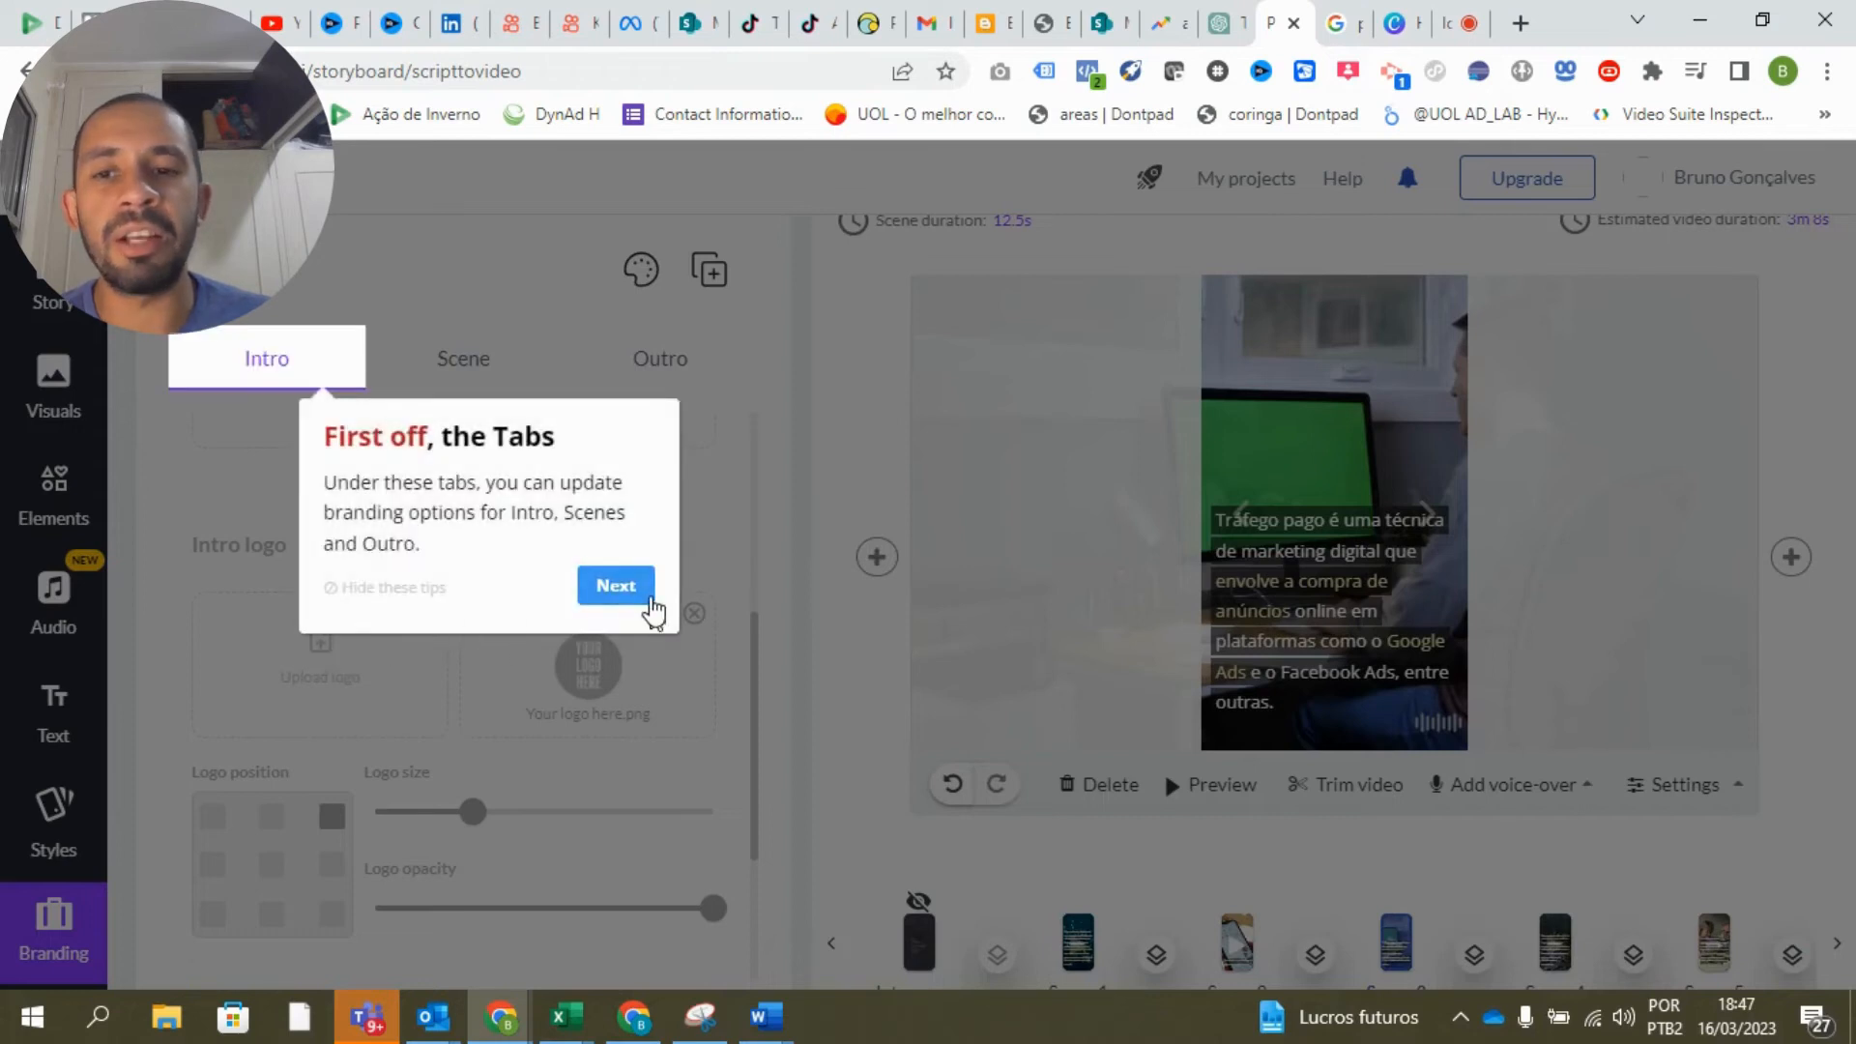
{"action": "left_click", "coordinate": [638, 592]}
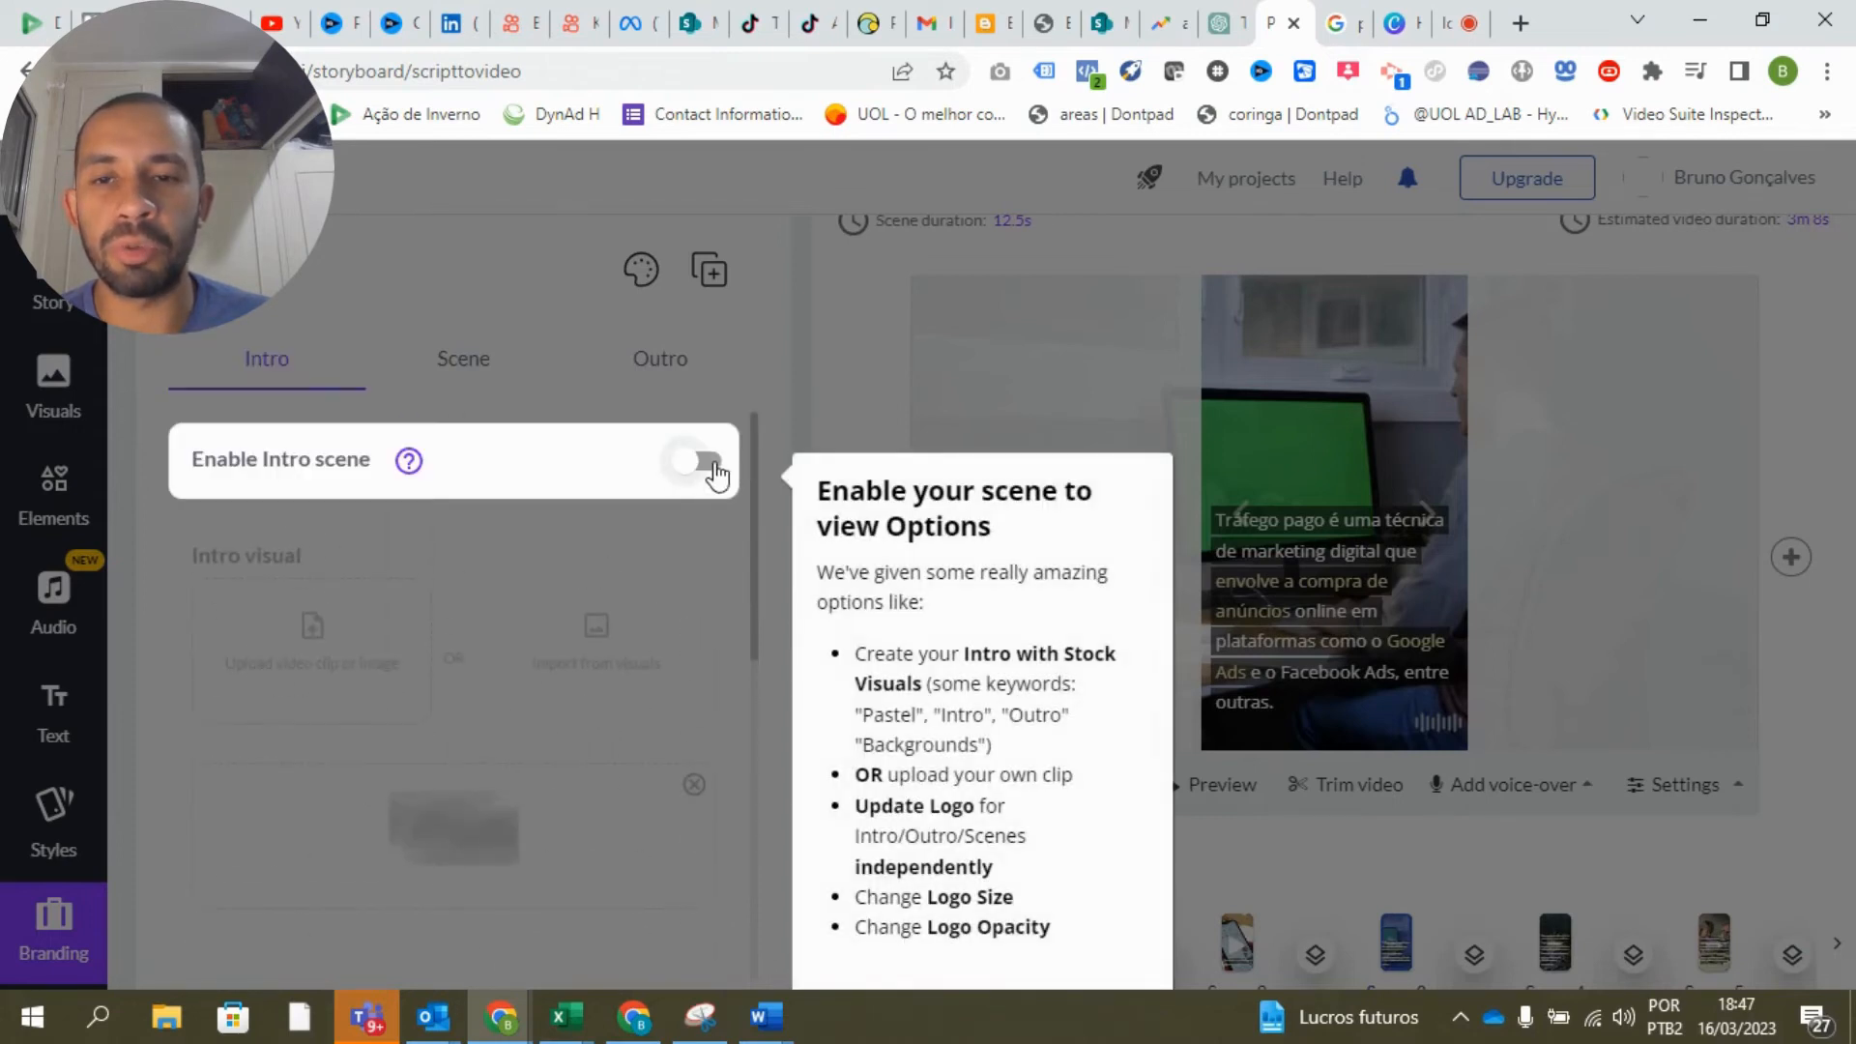
{"action": "left_click", "coordinate": [713, 466]}
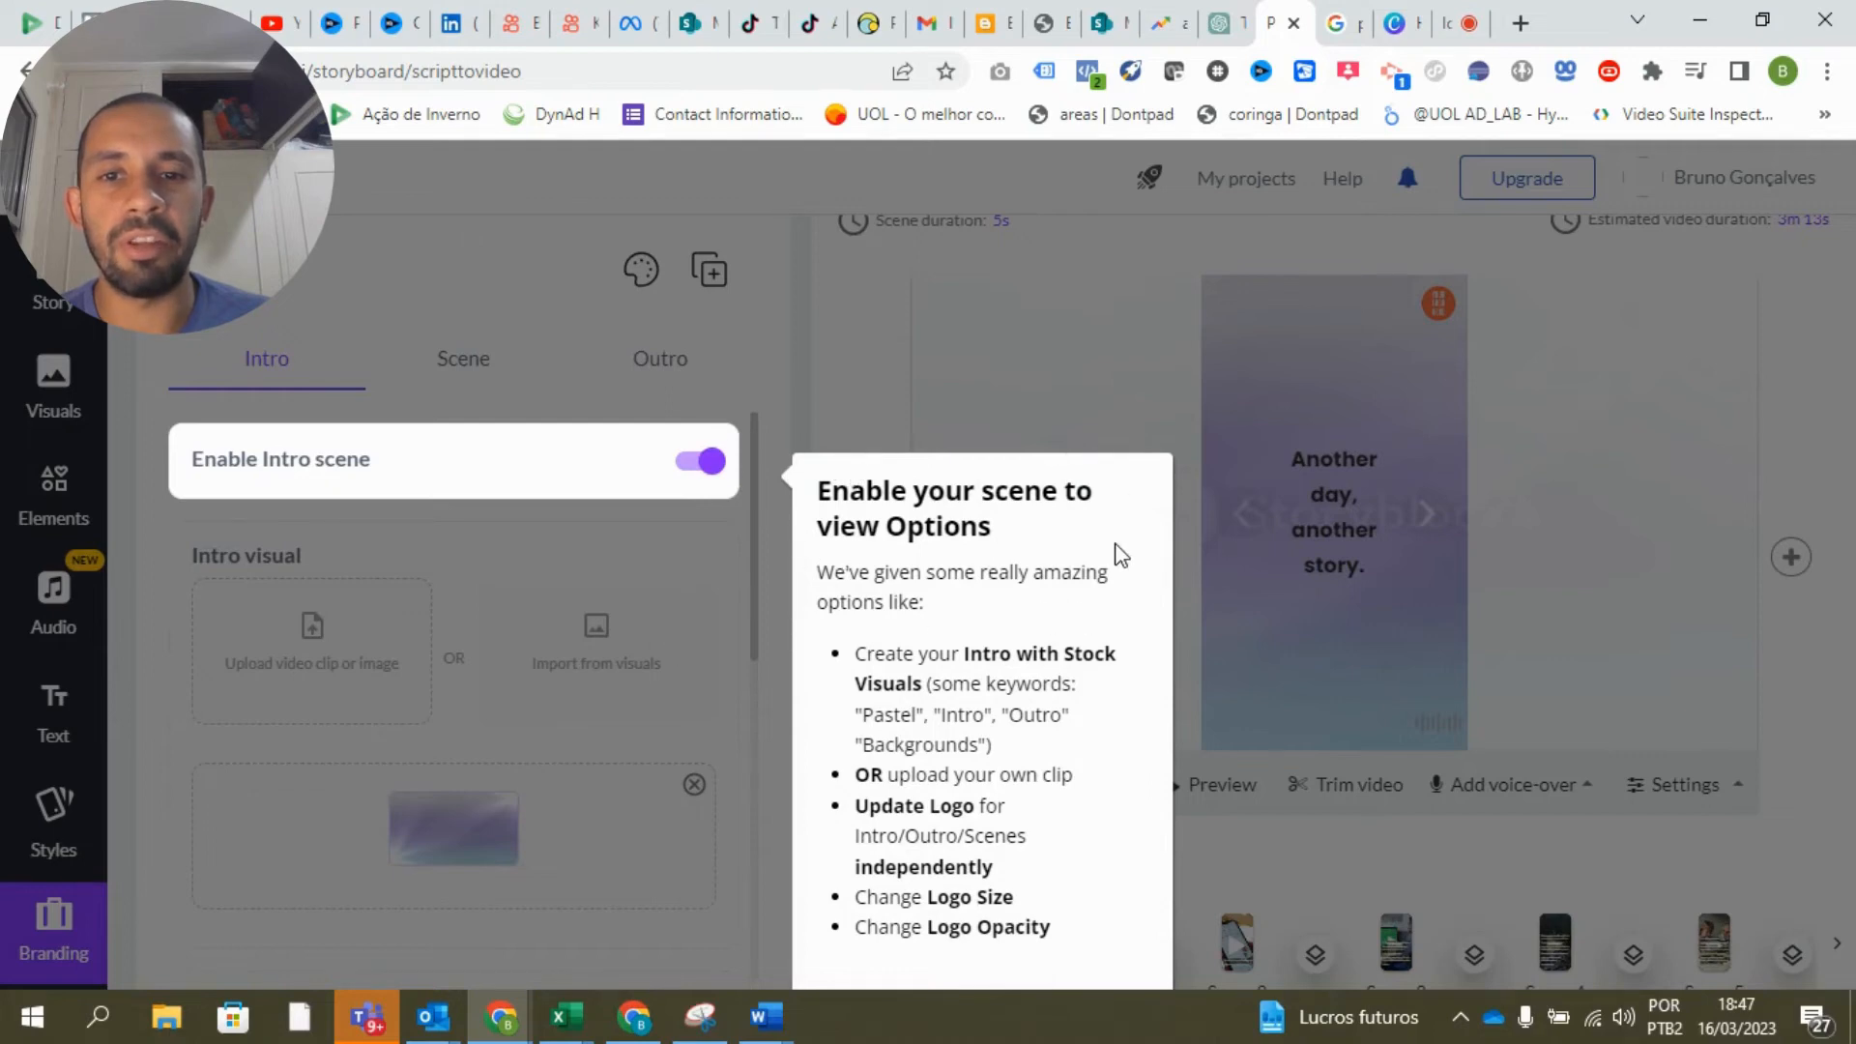
{"action": "left_click", "coordinate": [702, 465]}
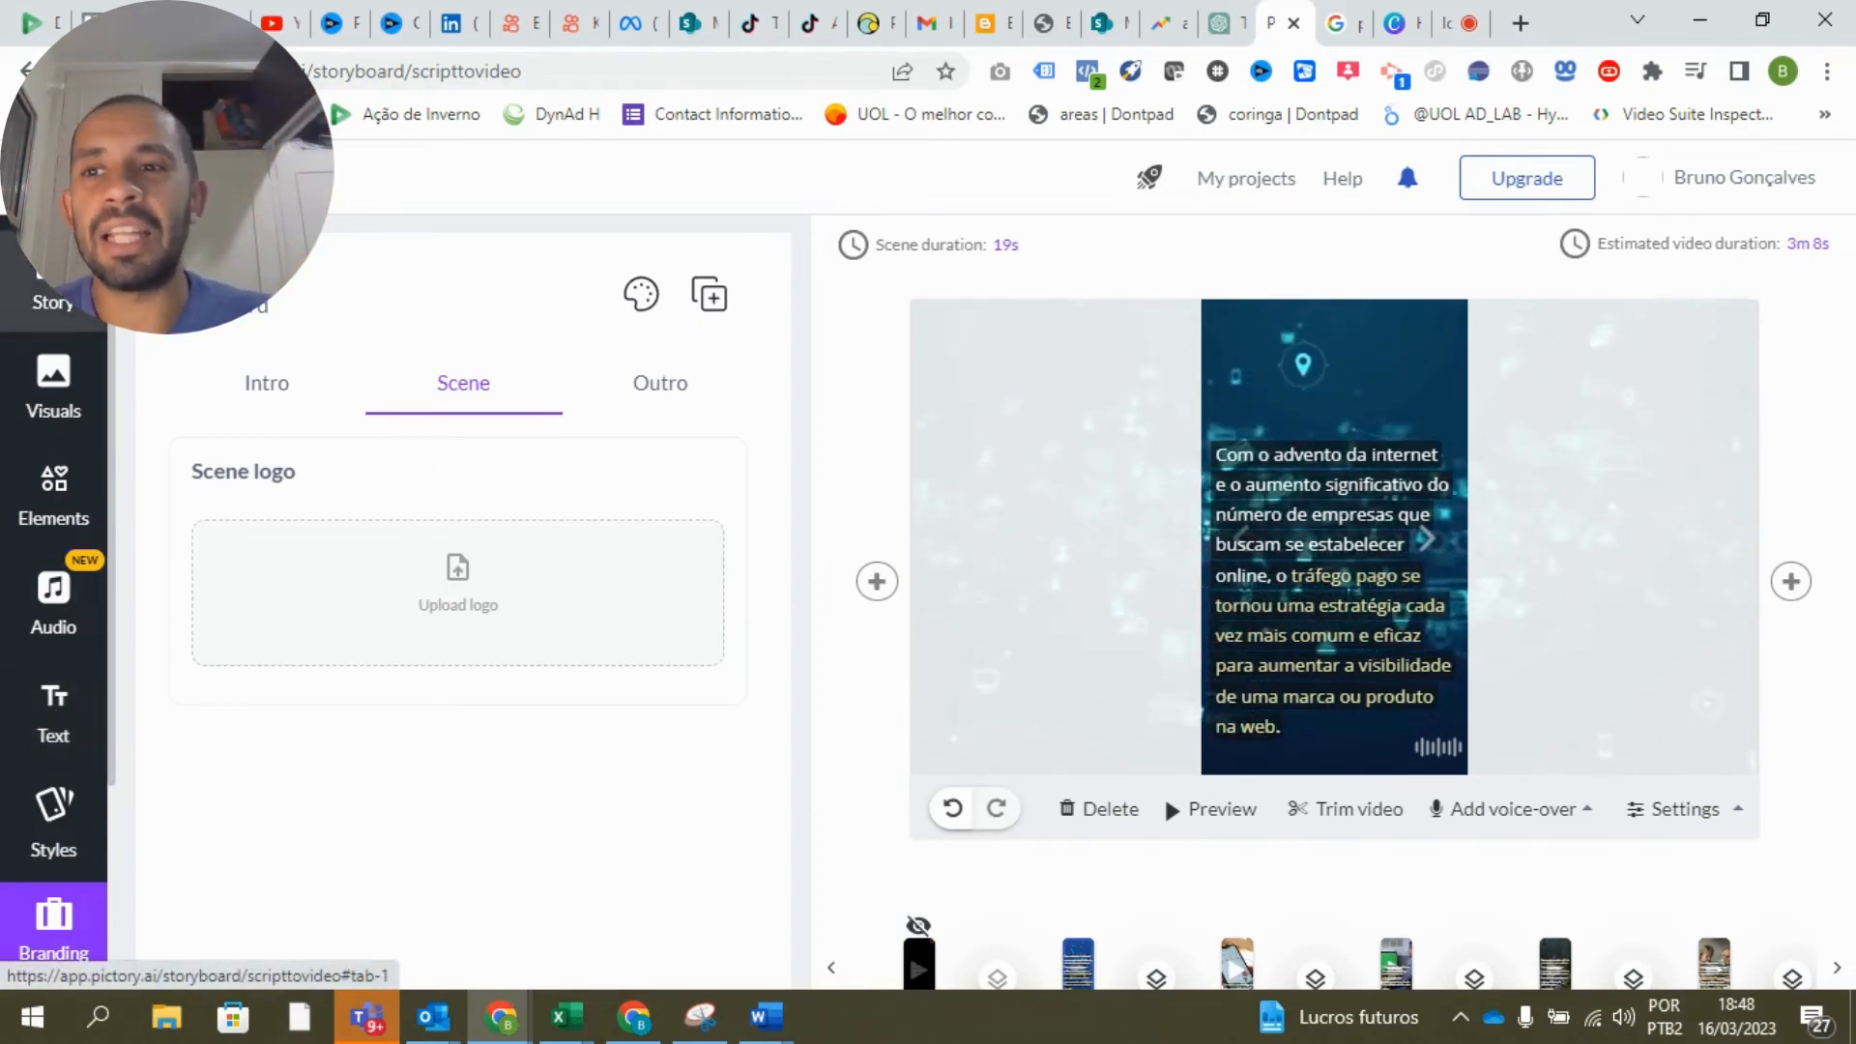
Change the video's aspect ratio to 16:9 Landscape and check the option that optimizes the generated video for size.
{"action": "scroll", "coordinate": [58, 773], "scroll_direction": "down", "scroll_amount": 3}
{"action": "left_click", "coordinate": [54, 764]}
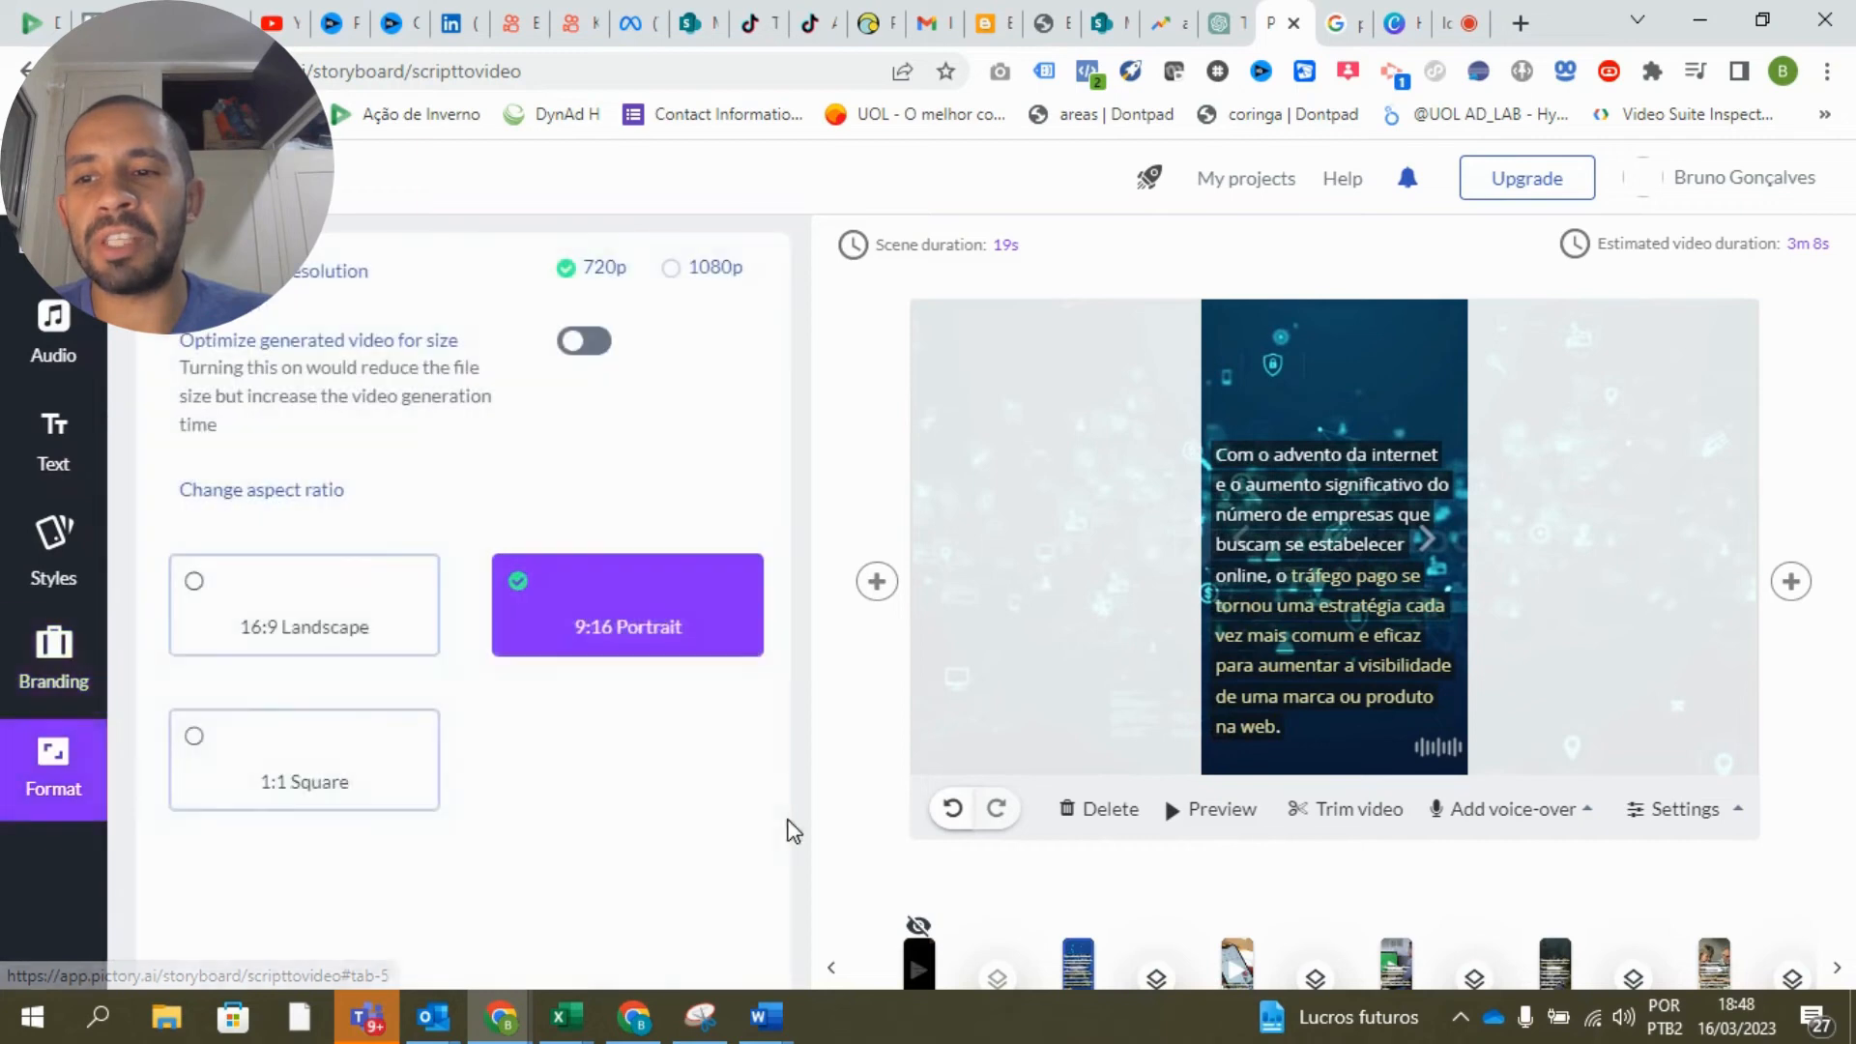
{"action": "scroll", "coordinate": [759, 672], "scroll_direction": "down", "scroll_amount": 1}
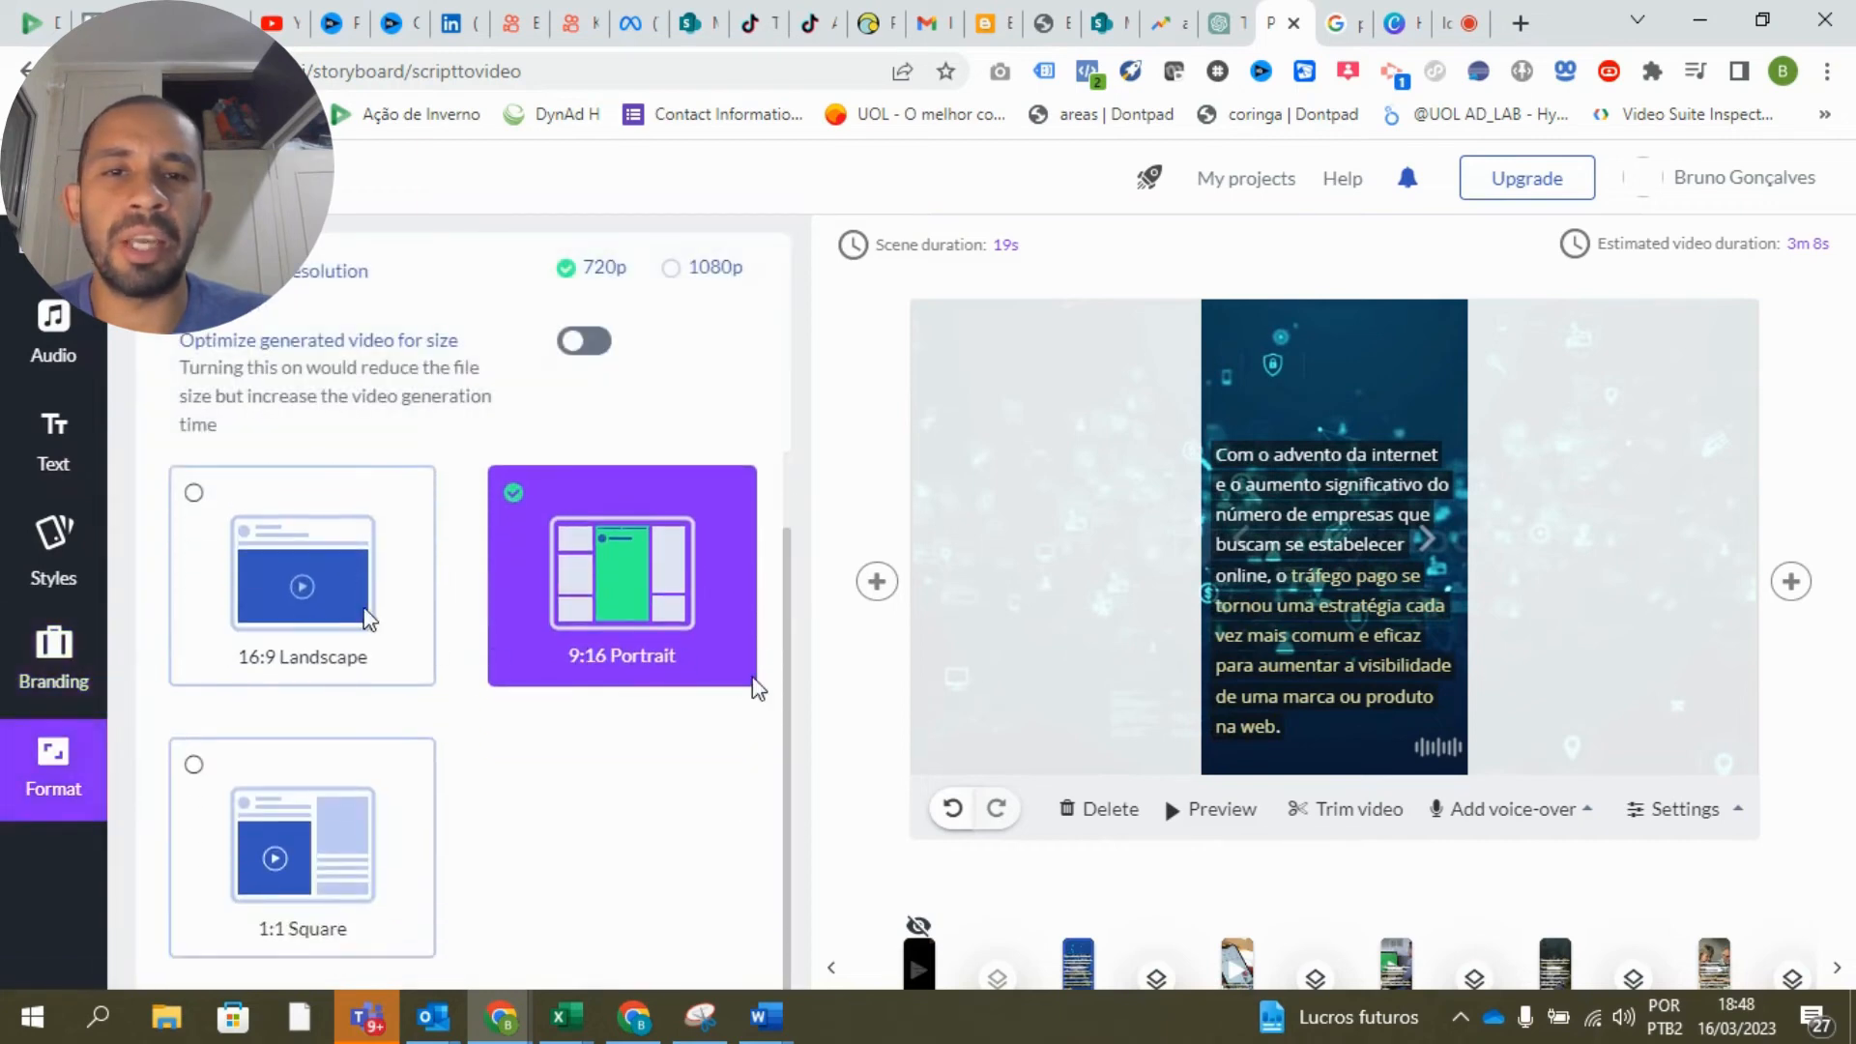
{"action": "left_click", "coordinate": [319, 590]}
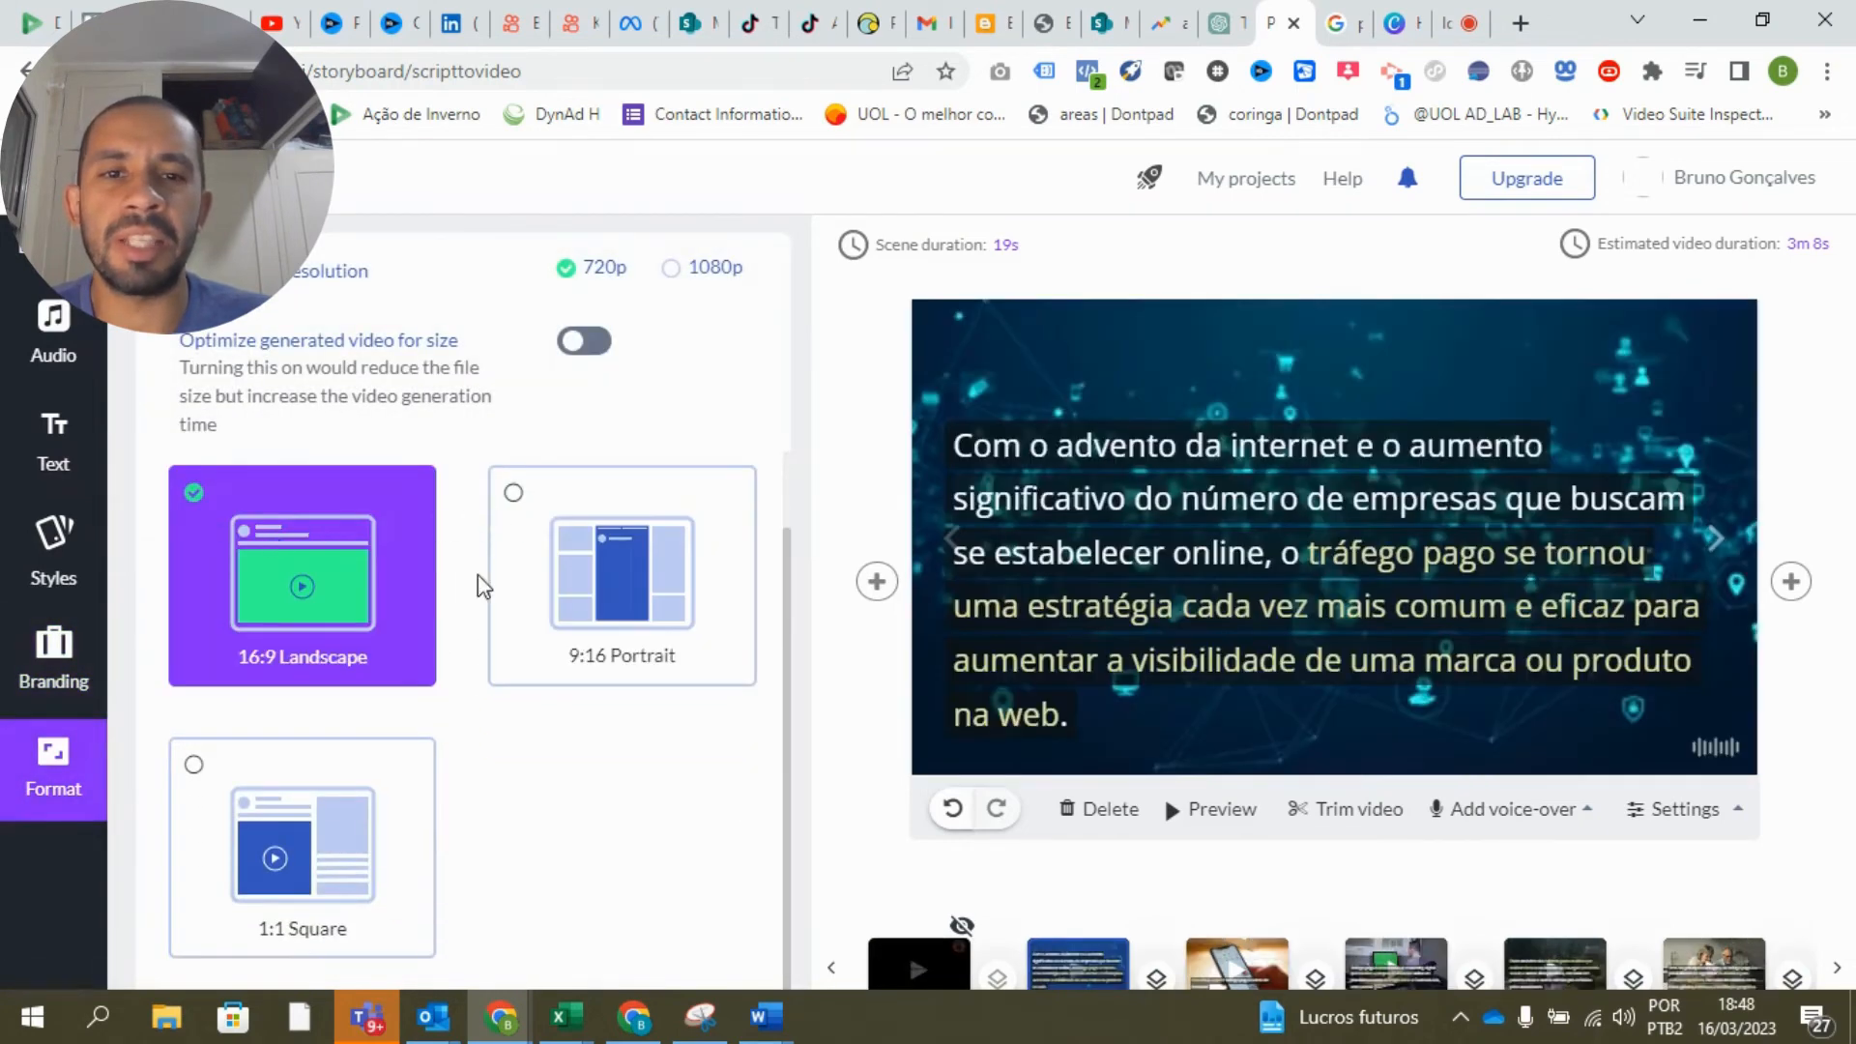
{"action": "left_click", "coordinate": [326, 819]}
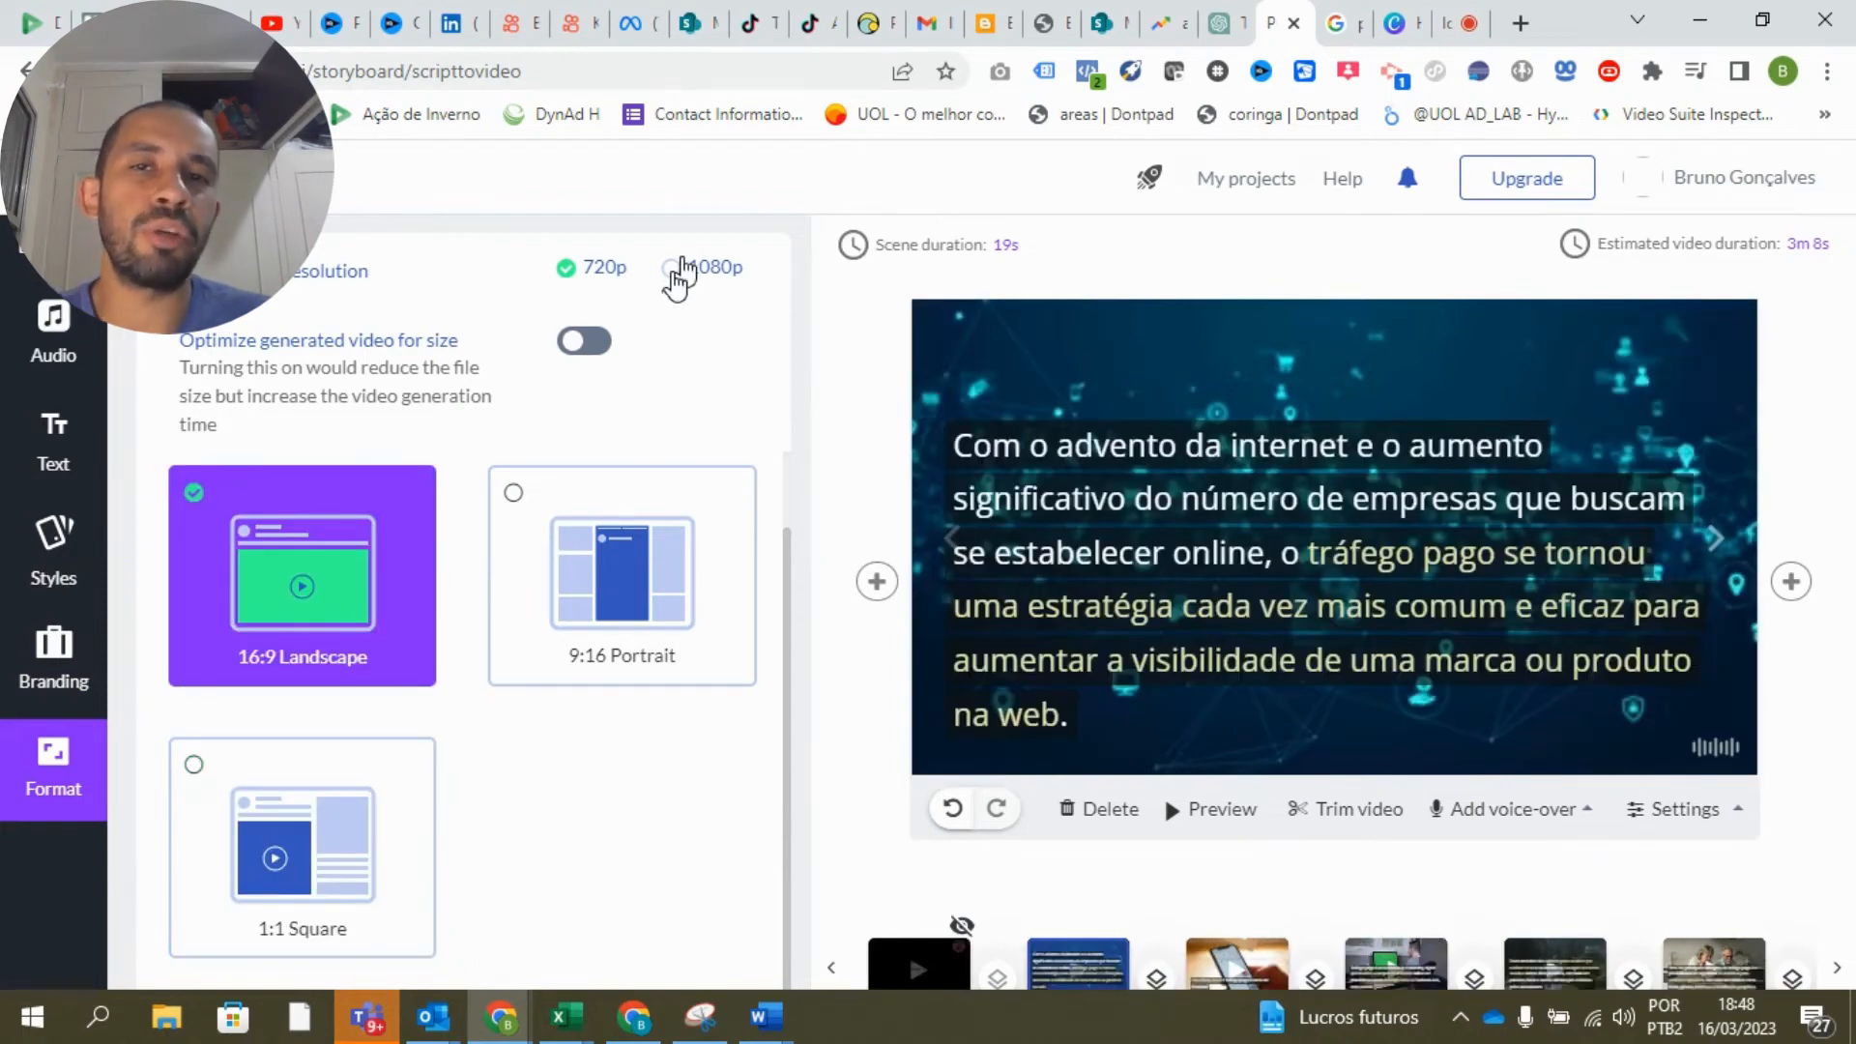
{"action": "left_click", "coordinate": [585, 353]}
{"action": "left_click", "coordinate": [581, 346]}
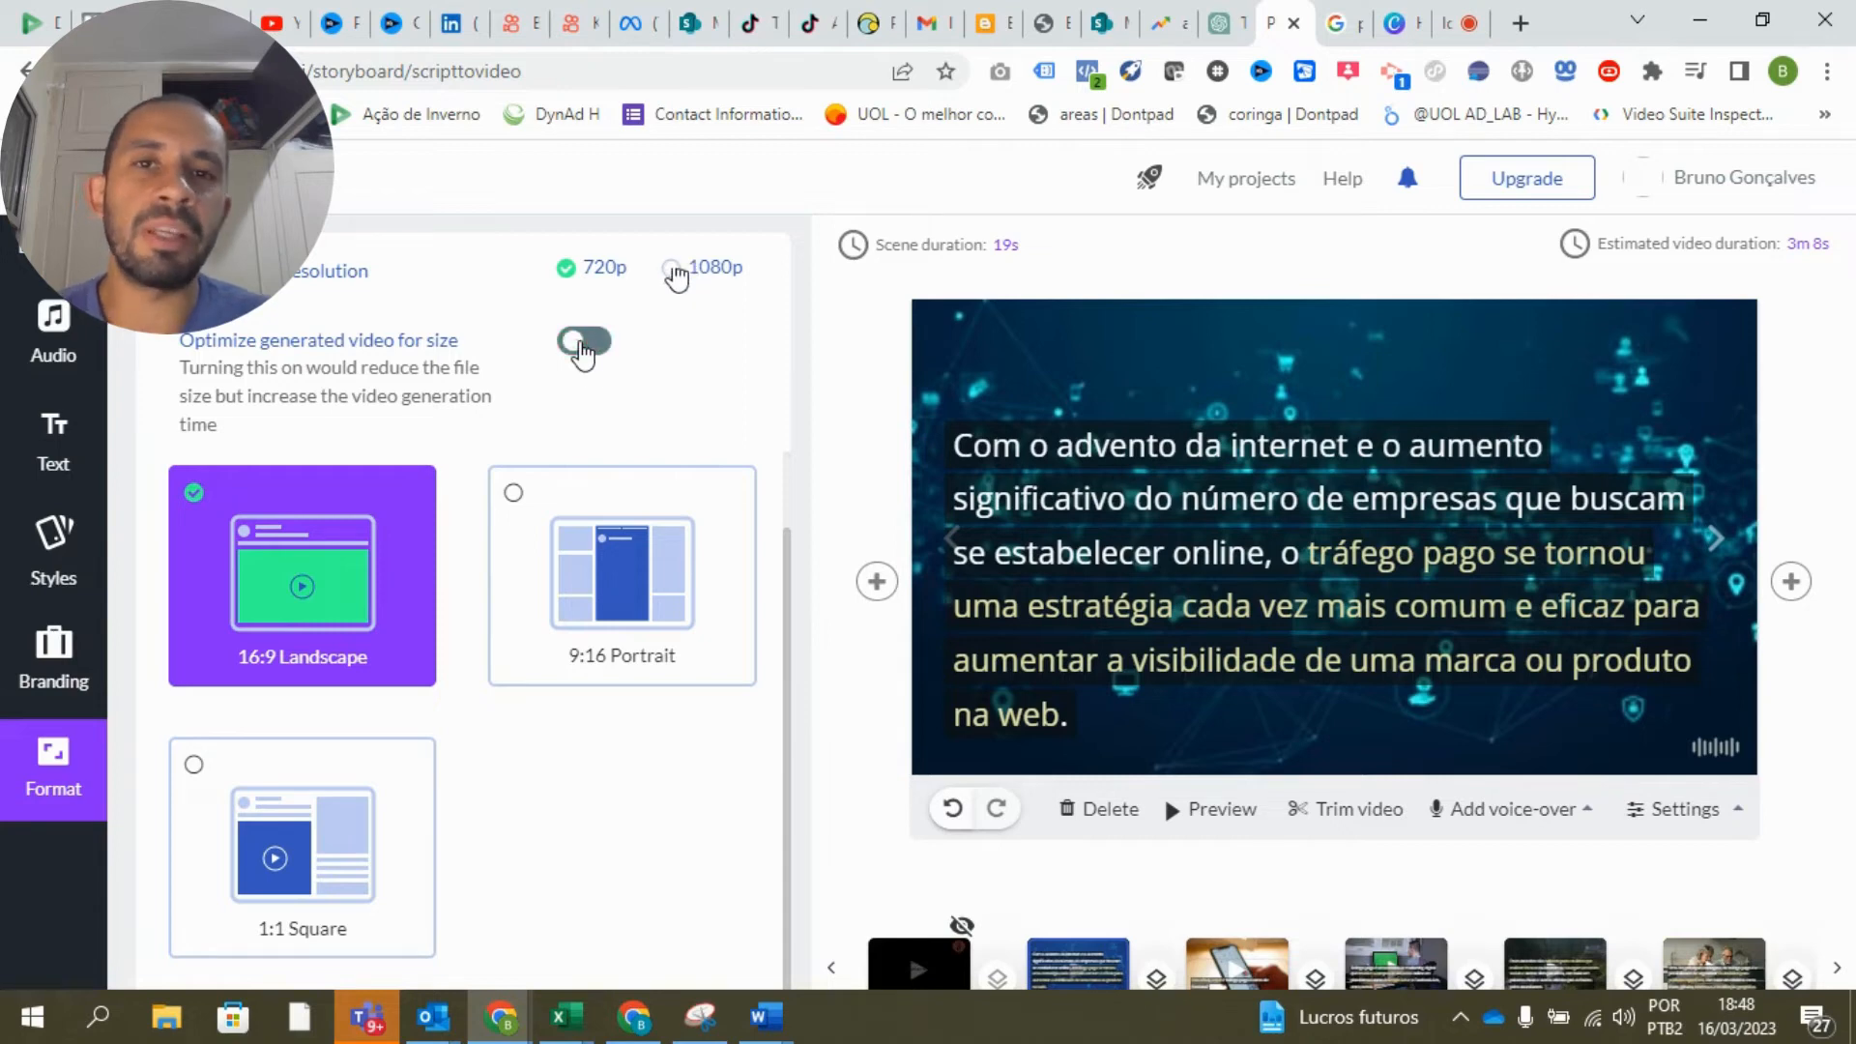